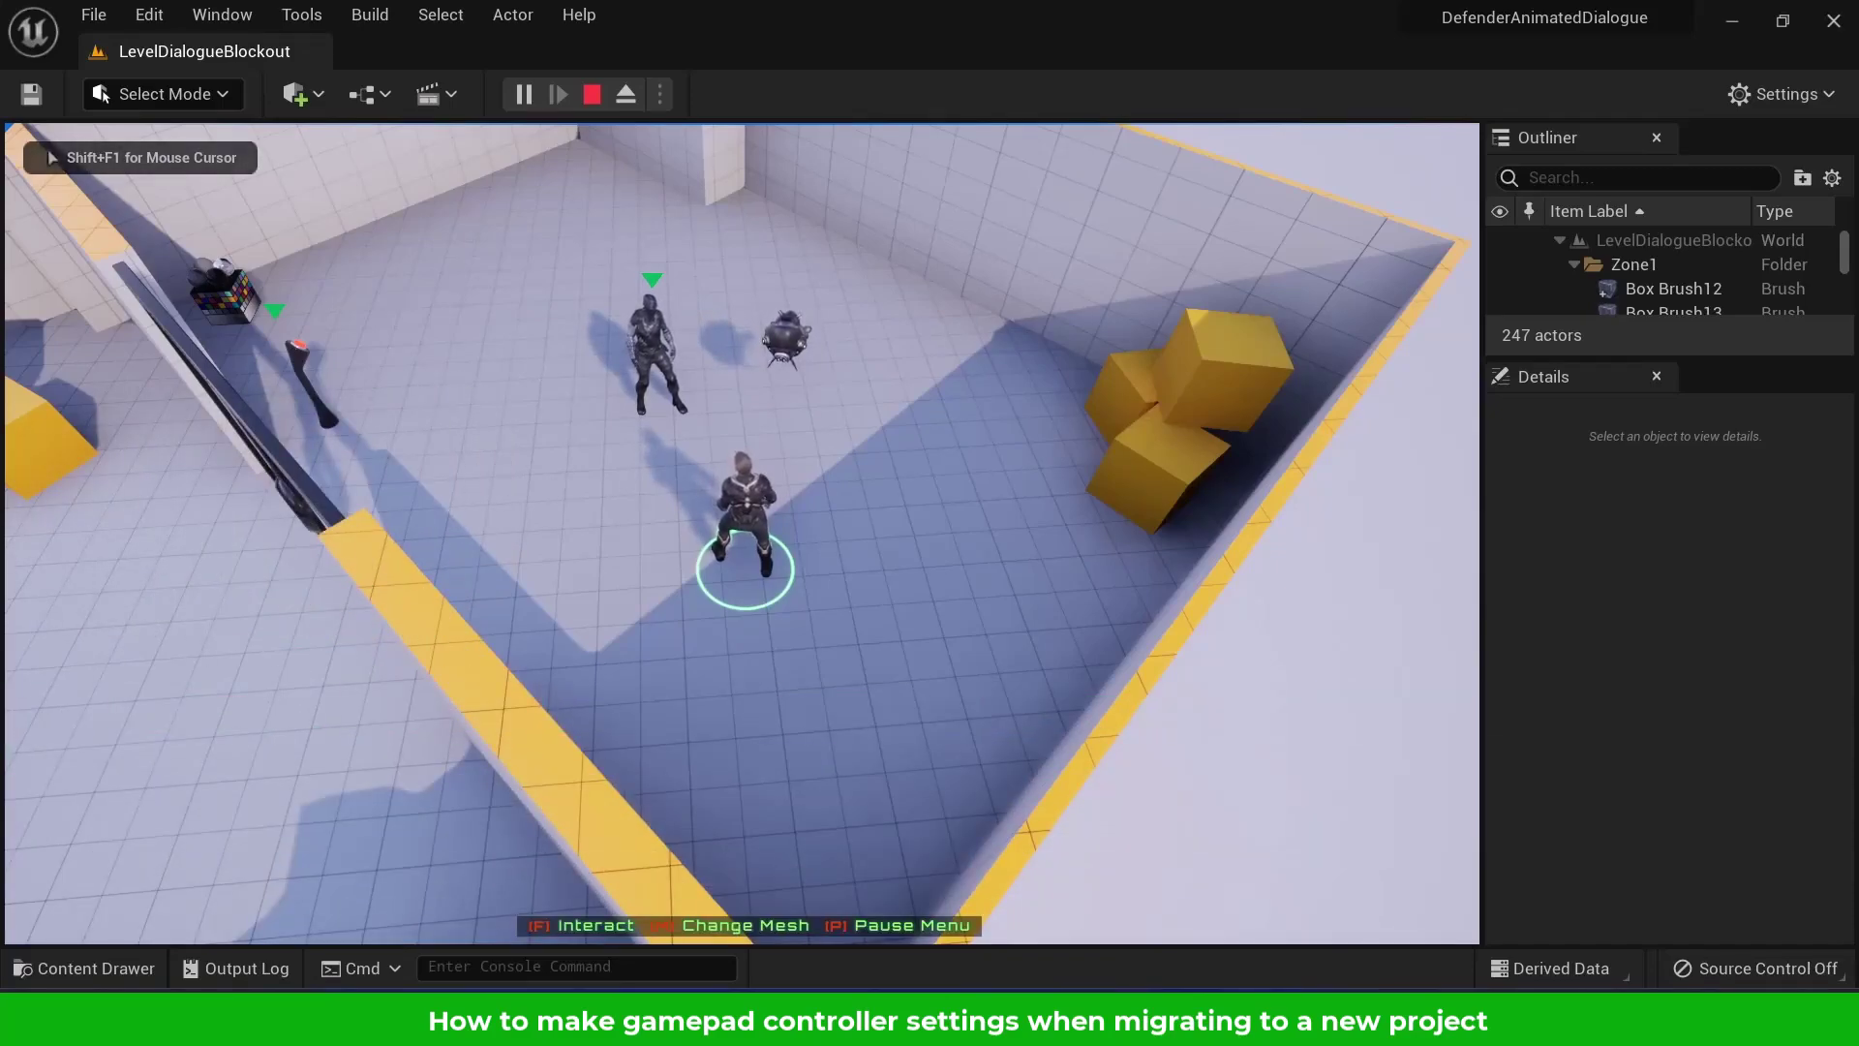
# Stop the play session and browse the project content to the Defender/Demo/Input folder
pyautogui.press('Escape')
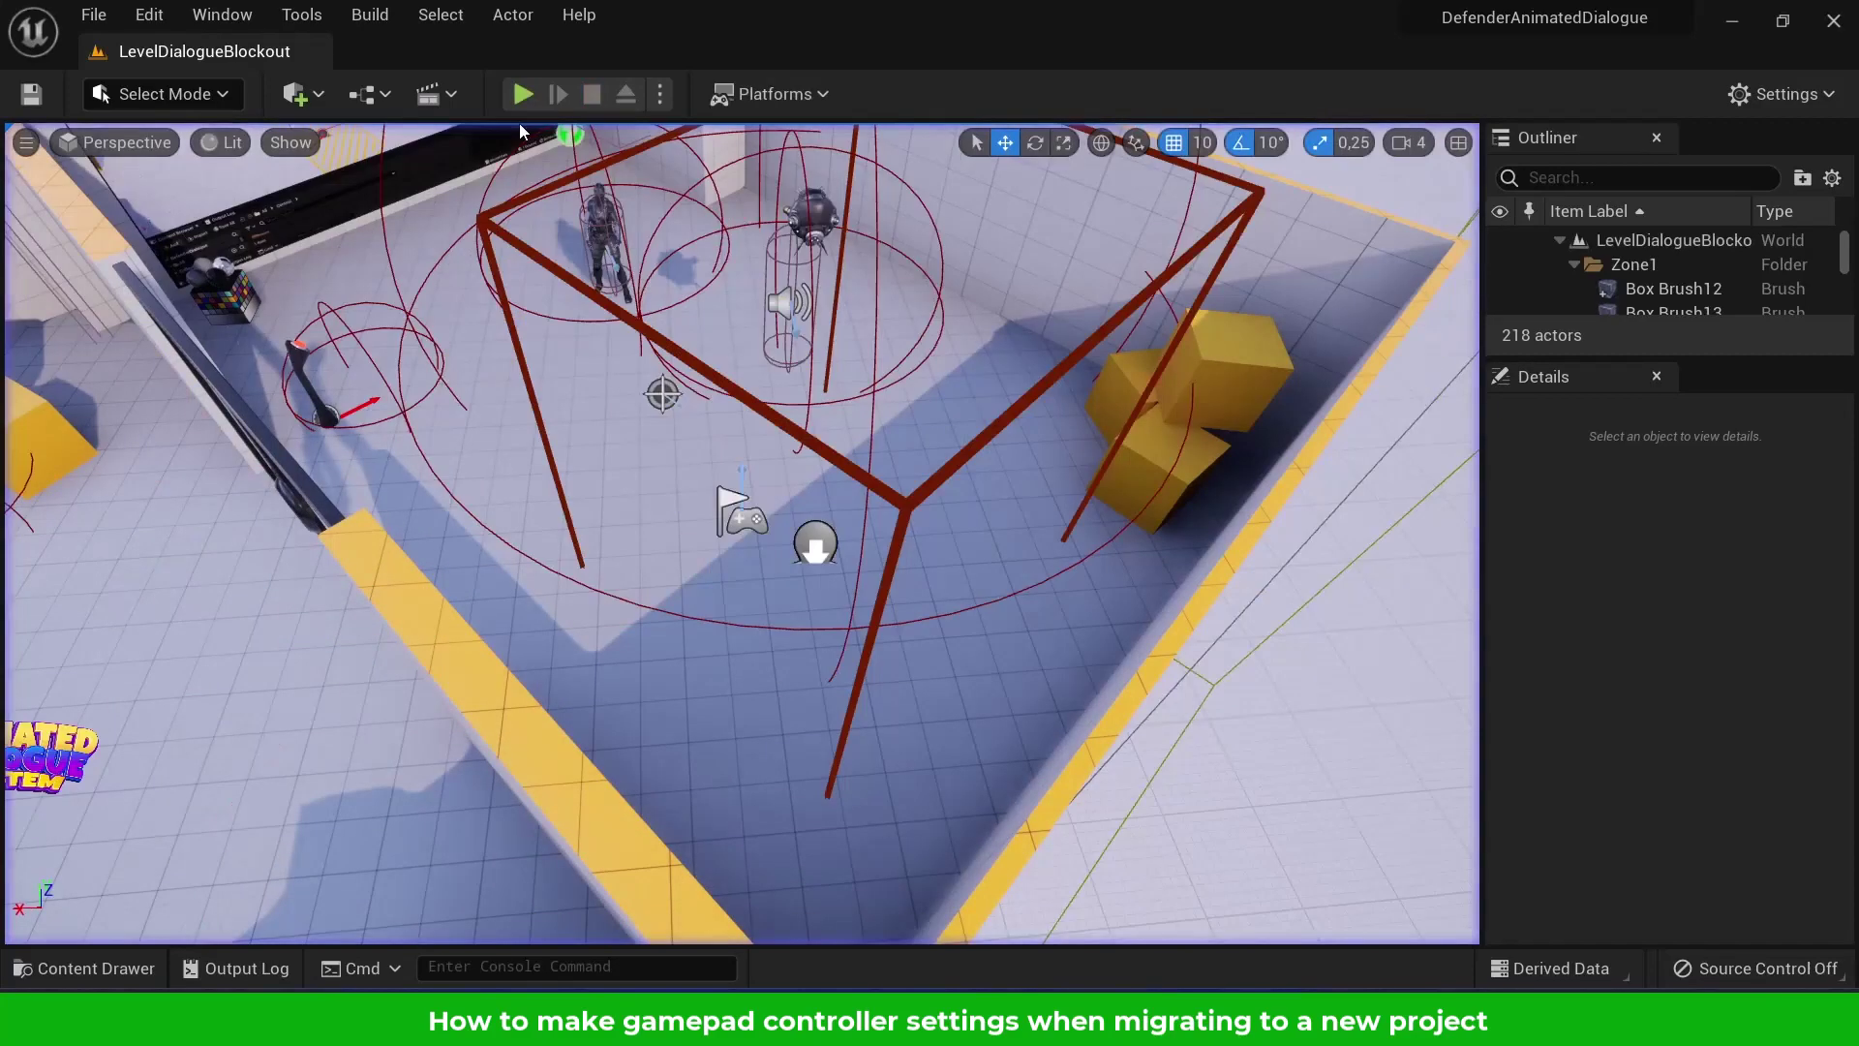
pyautogui.click(123, 969)
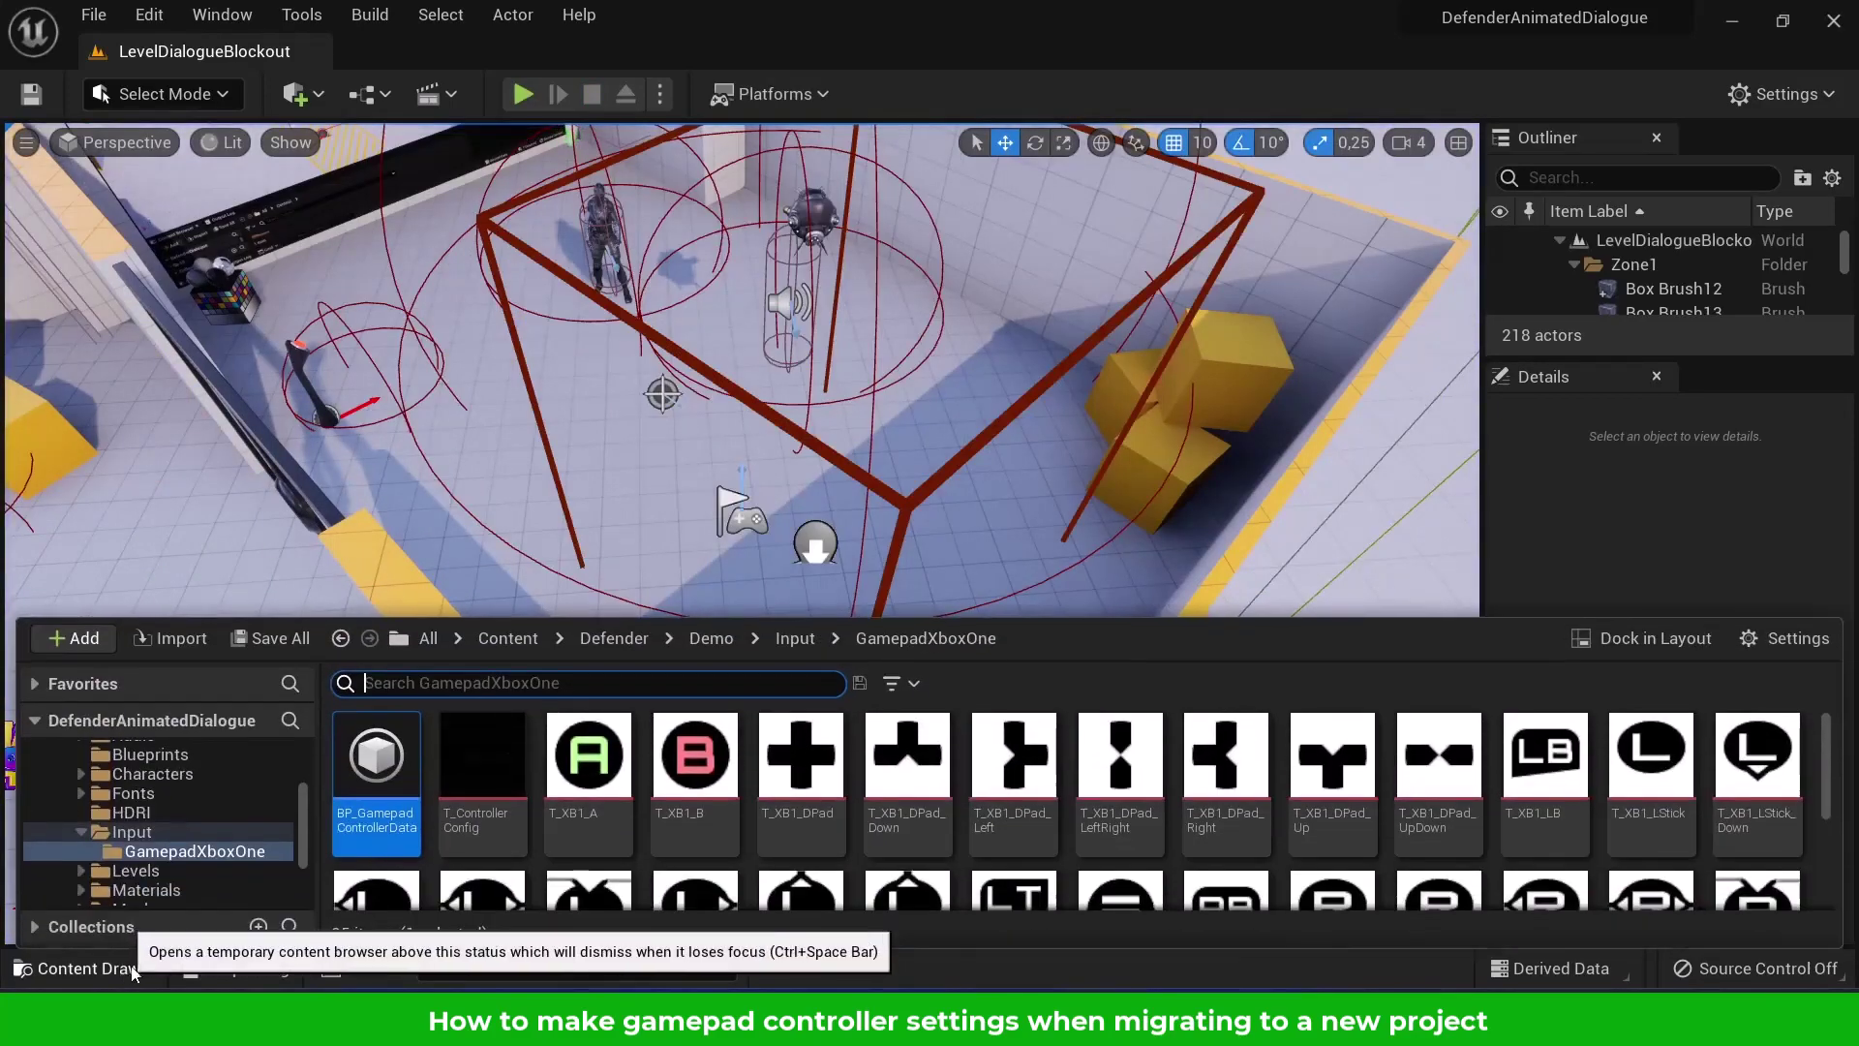
pyautogui.click(523, 640)
pyautogui.doubleClick(391, 748)
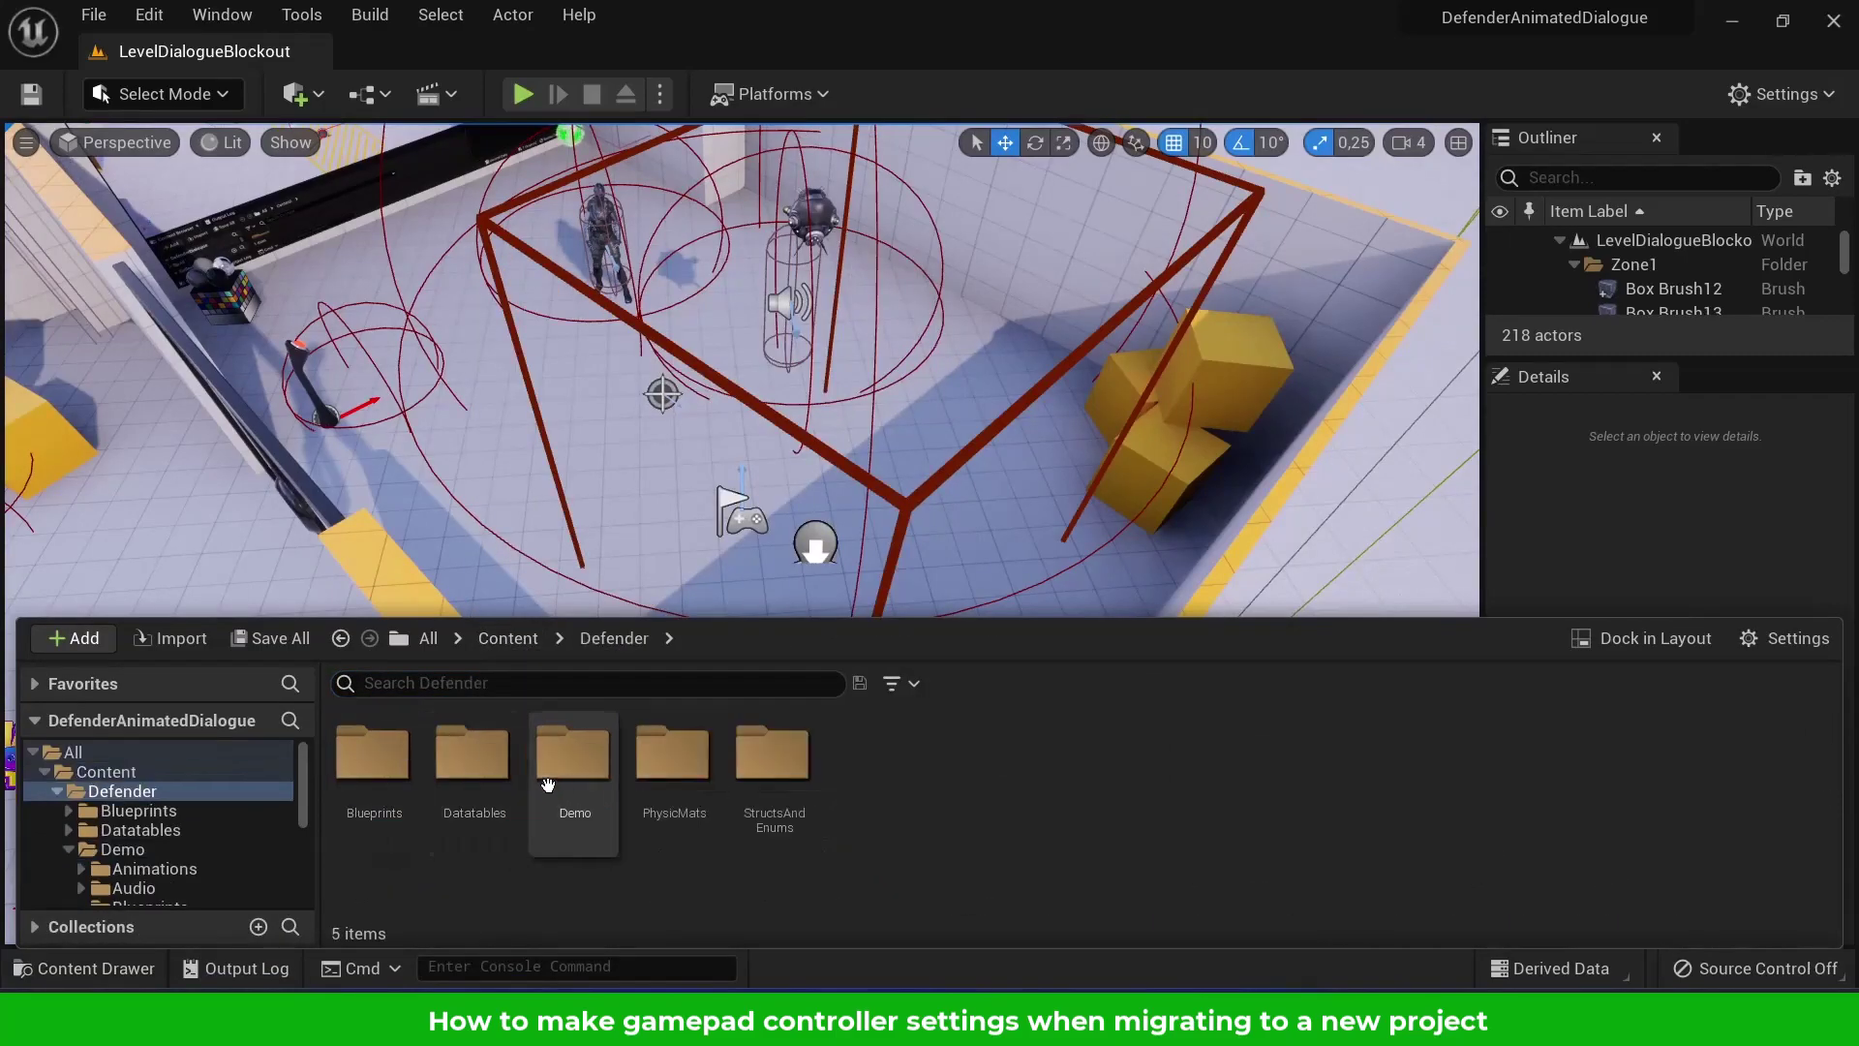
pyautogui.doubleClick(573, 765)
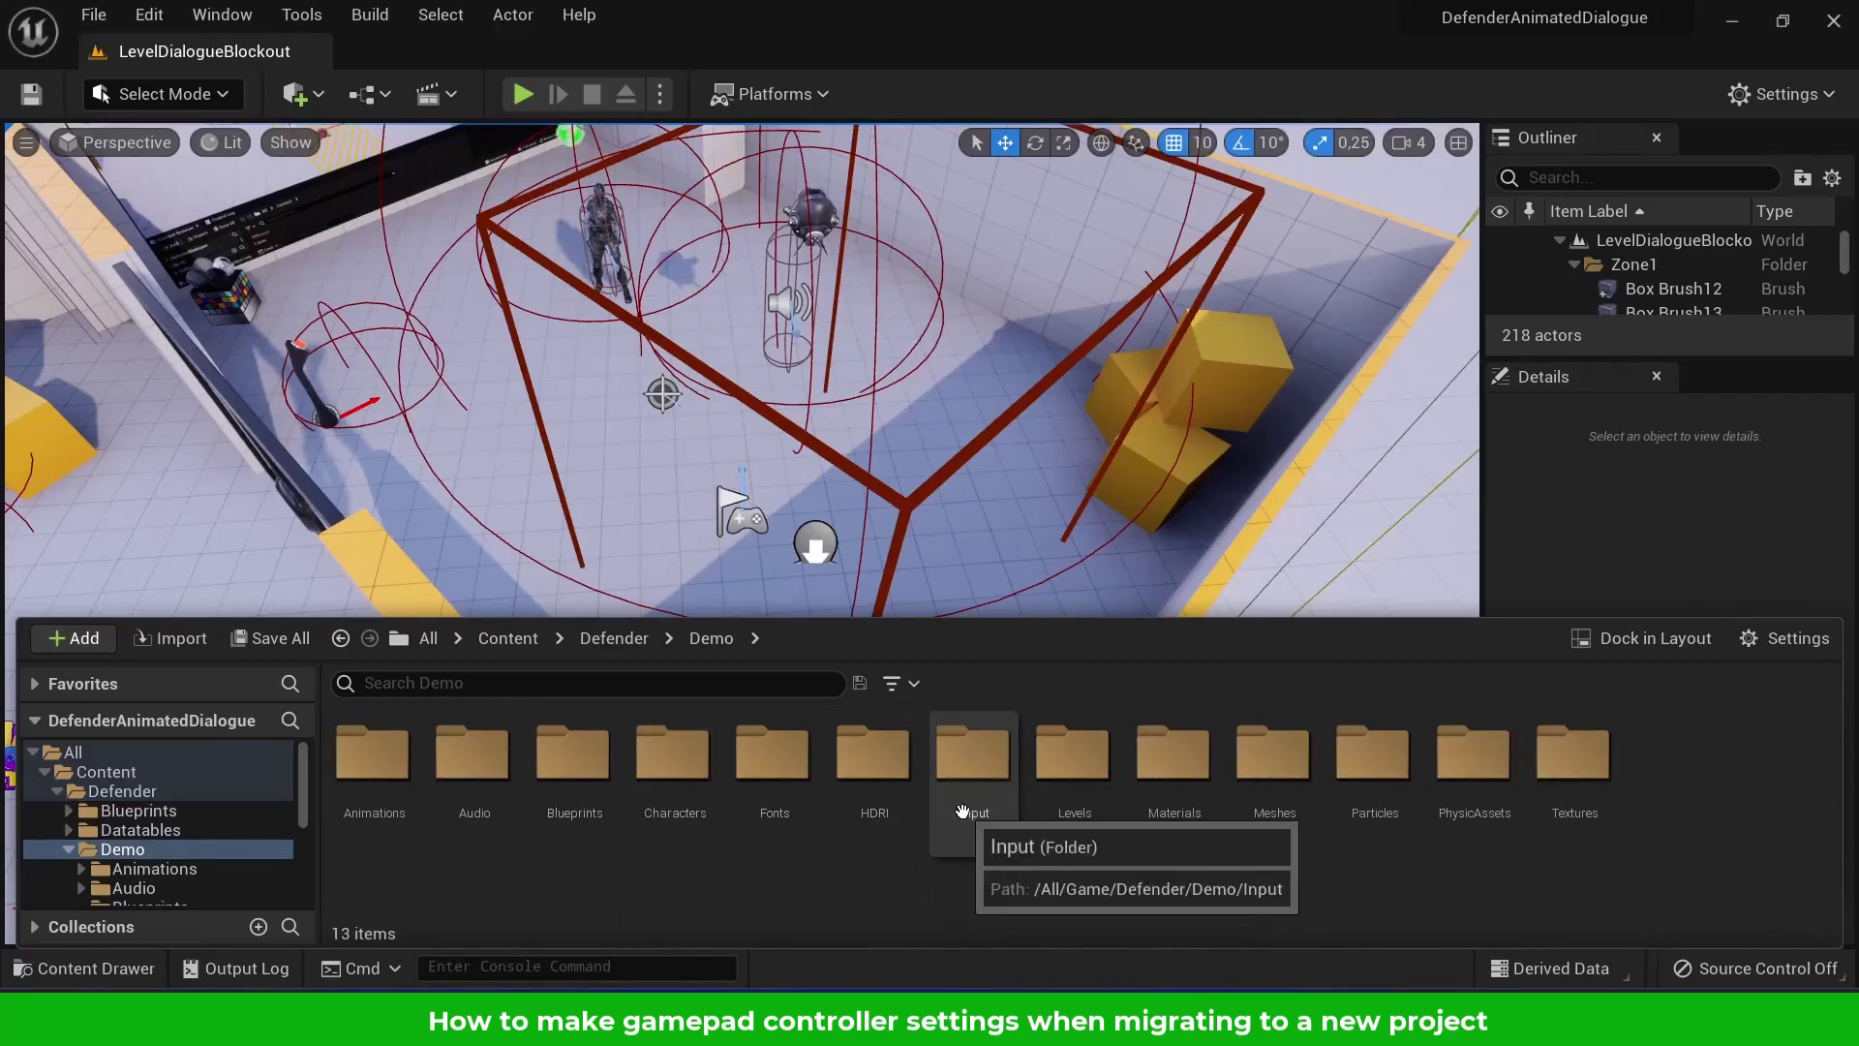
pyautogui.doubleClick(968, 775)
# Migrate the five BP_CommonButtonStyle blueprints and BP_InputData from the Input folder to the DialogMigrationTest project's Content folder
pyautogui.click(461, 831)
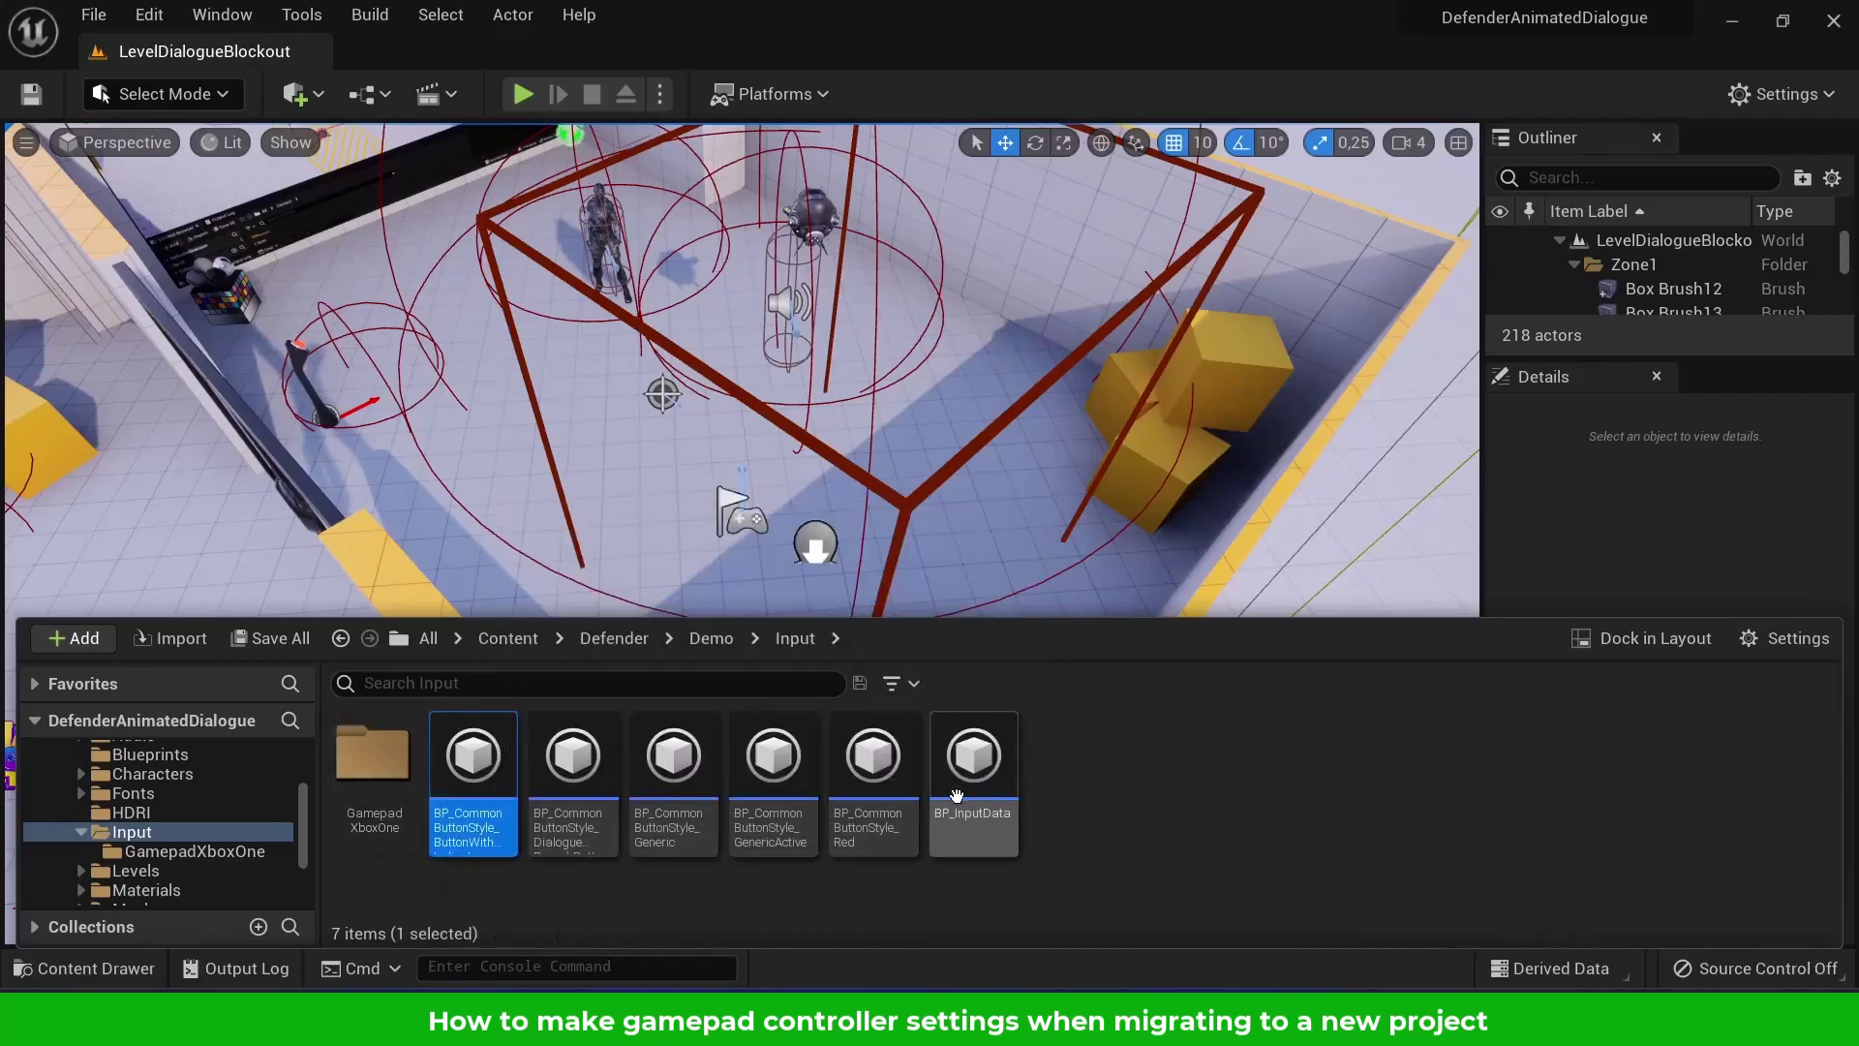
pyautogui.keyDown('shift'); pyautogui.click(1004, 779); pyautogui.keyUp('shift')
pyautogui.rightClick(1003, 777)
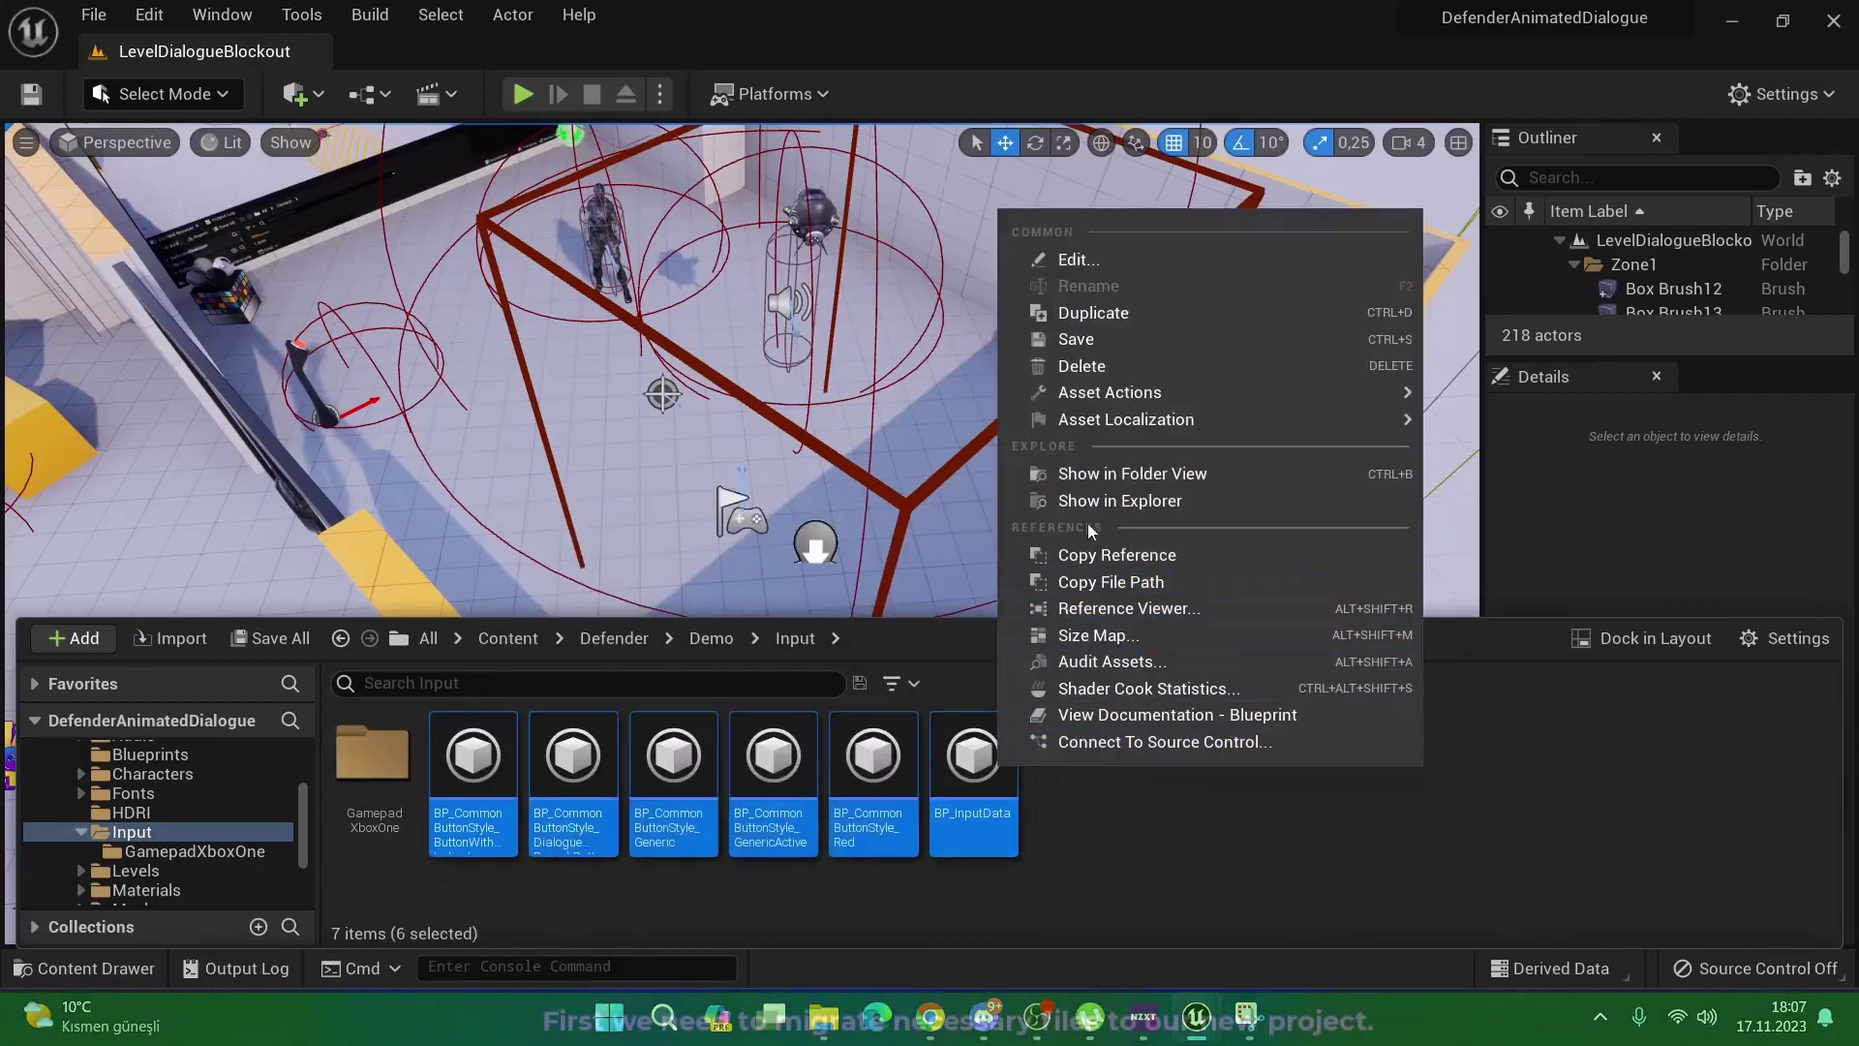
pyautogui.moveTo(1137, 397)
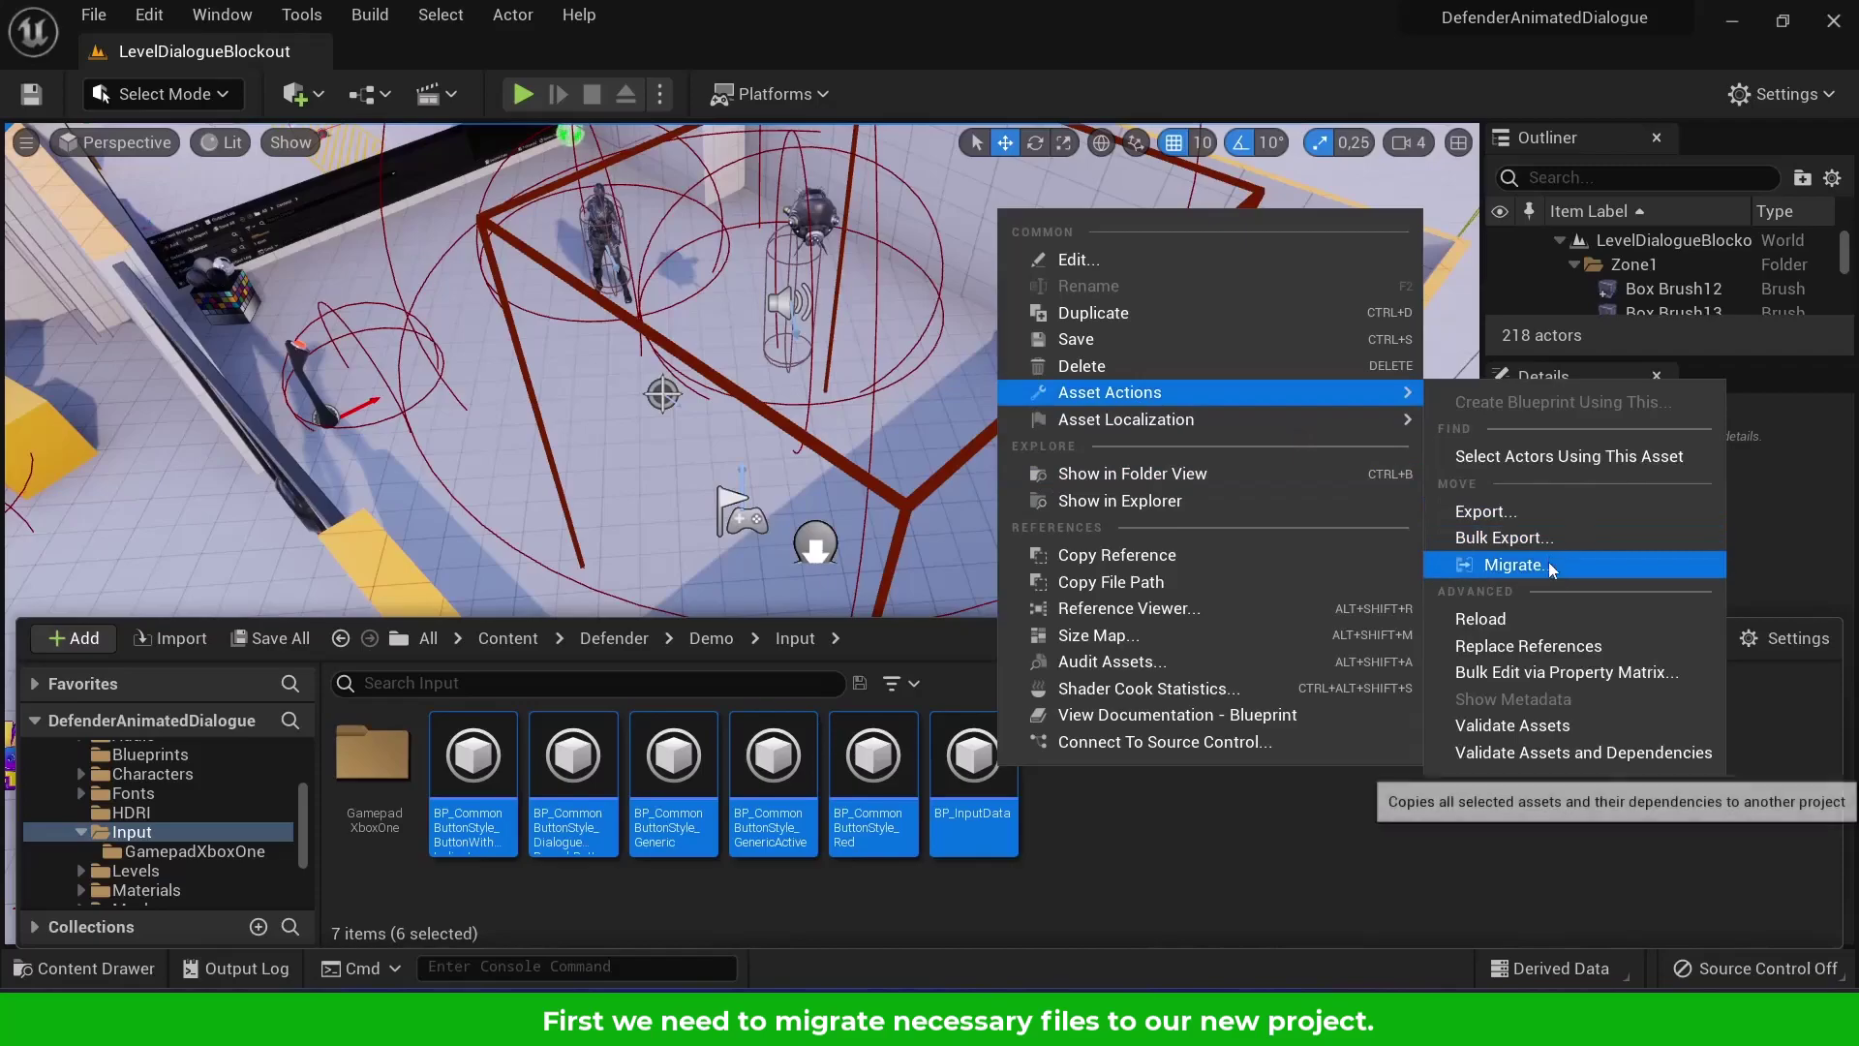
pyautogui.click(1511, 566)
pyautogui.click(1084, 794)
pyautogui.doubleClick(277, 246)
pyautogui.click(712, 543)
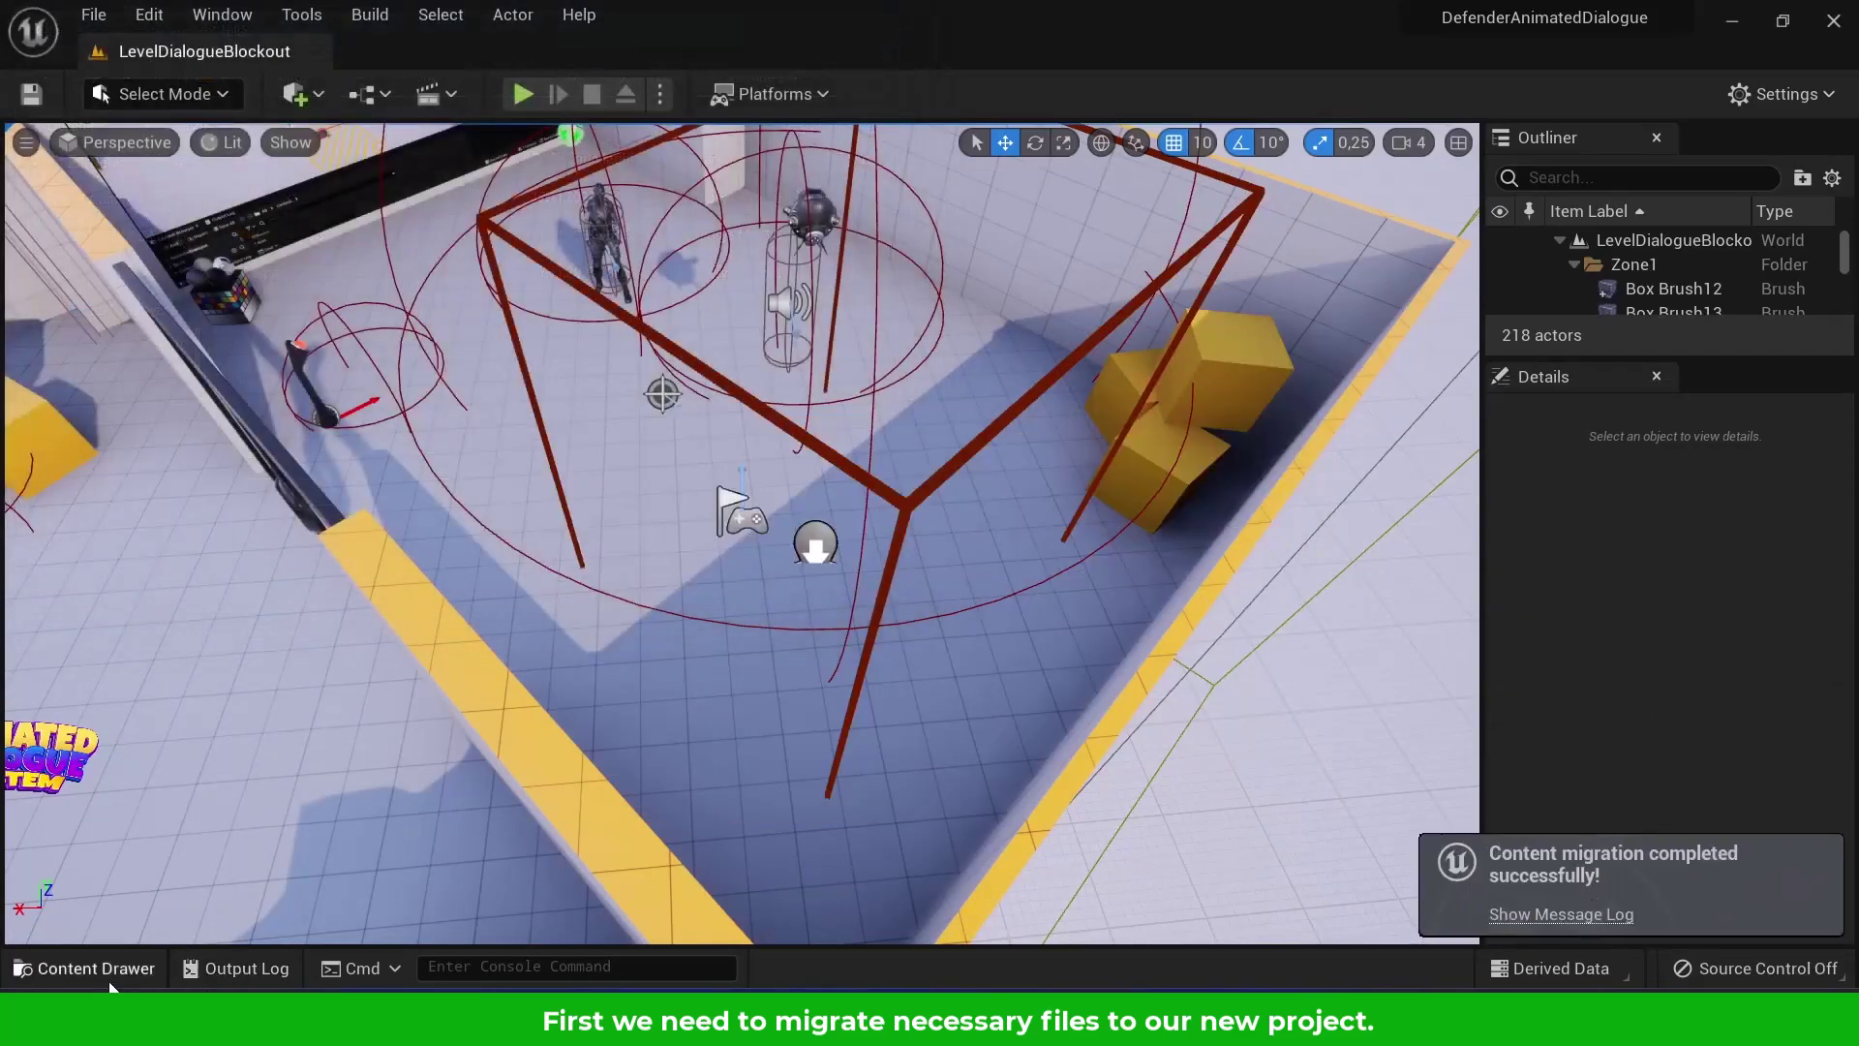
# Migrate all assets in the GamepadXboxOne folder to the DialogMigrationTest project's Content folder
pyautogui.click(84, 968)
pyautogui.doubleClick(391, 765)
pyautogui.hotkey('ctrl', 'a')
pyautogui.scroll(-2, 1019, 829)
pyautogui.rightClick(1020, 829)
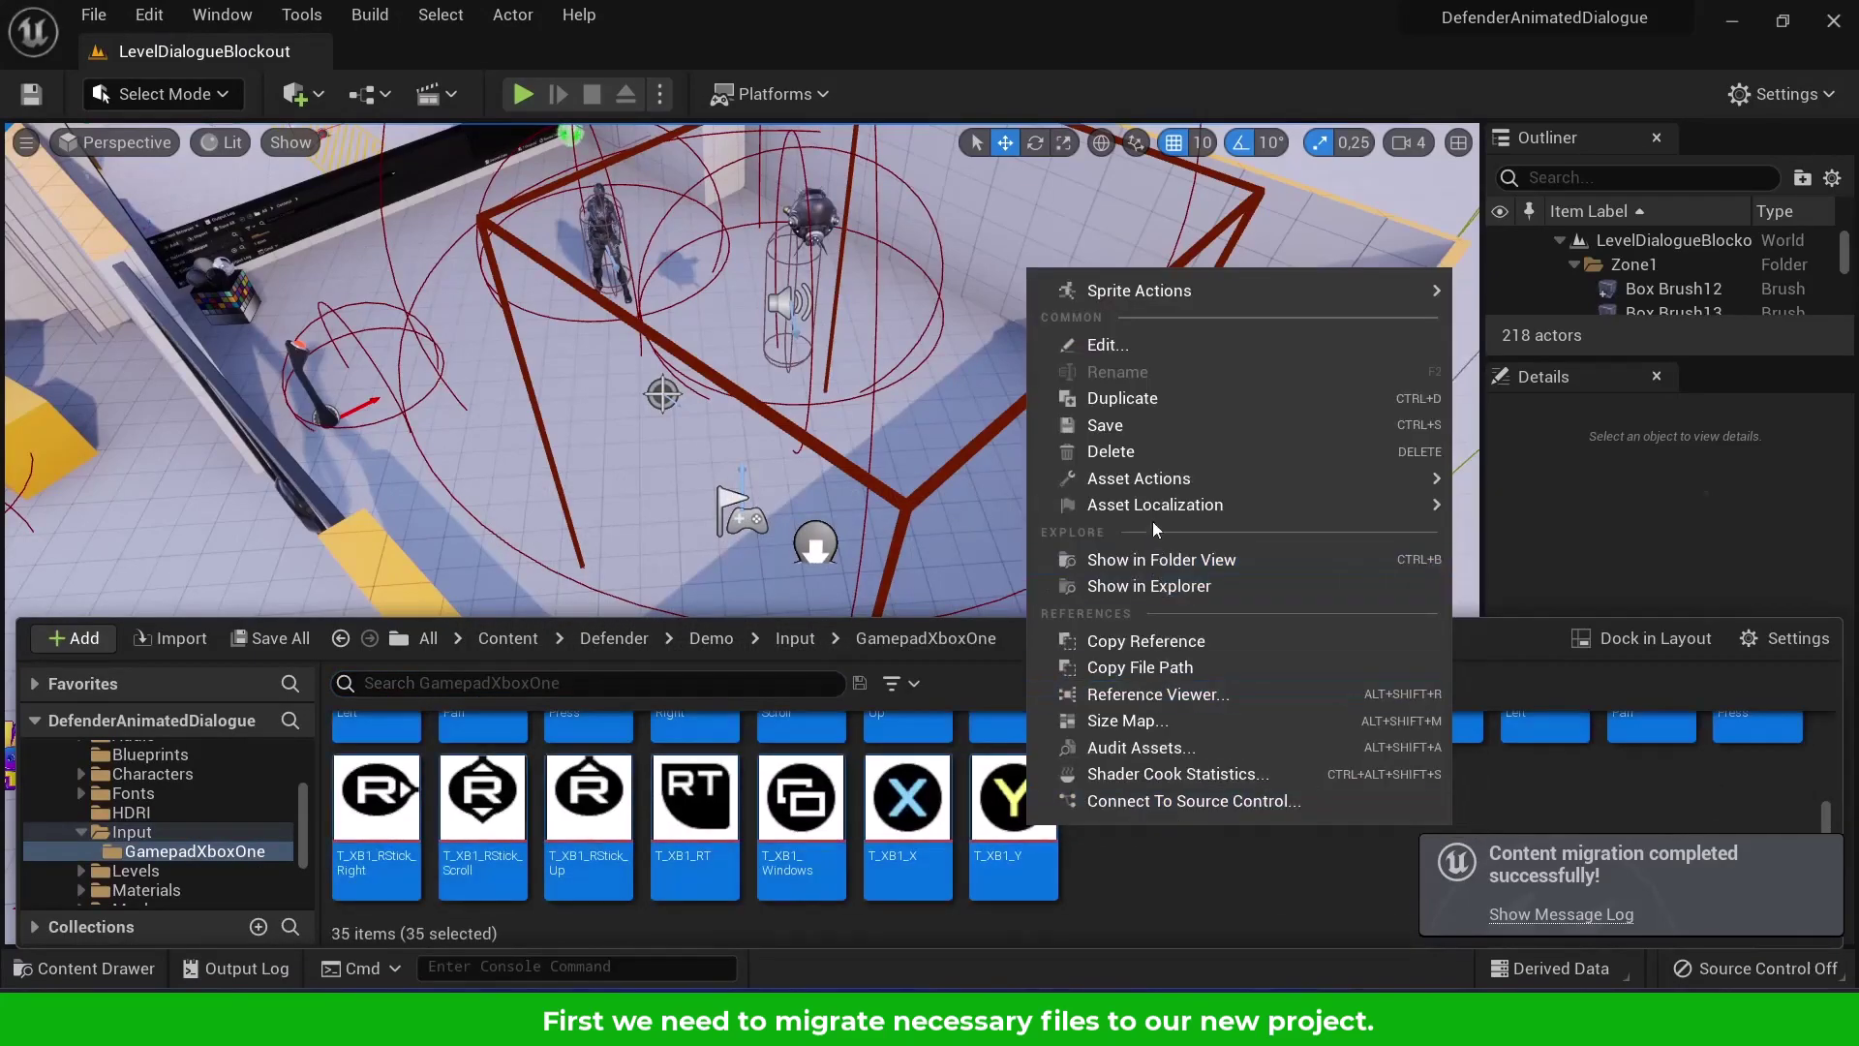
pyautogui.moveTo(1153, 478)
pyautogui.click(1548, 651)
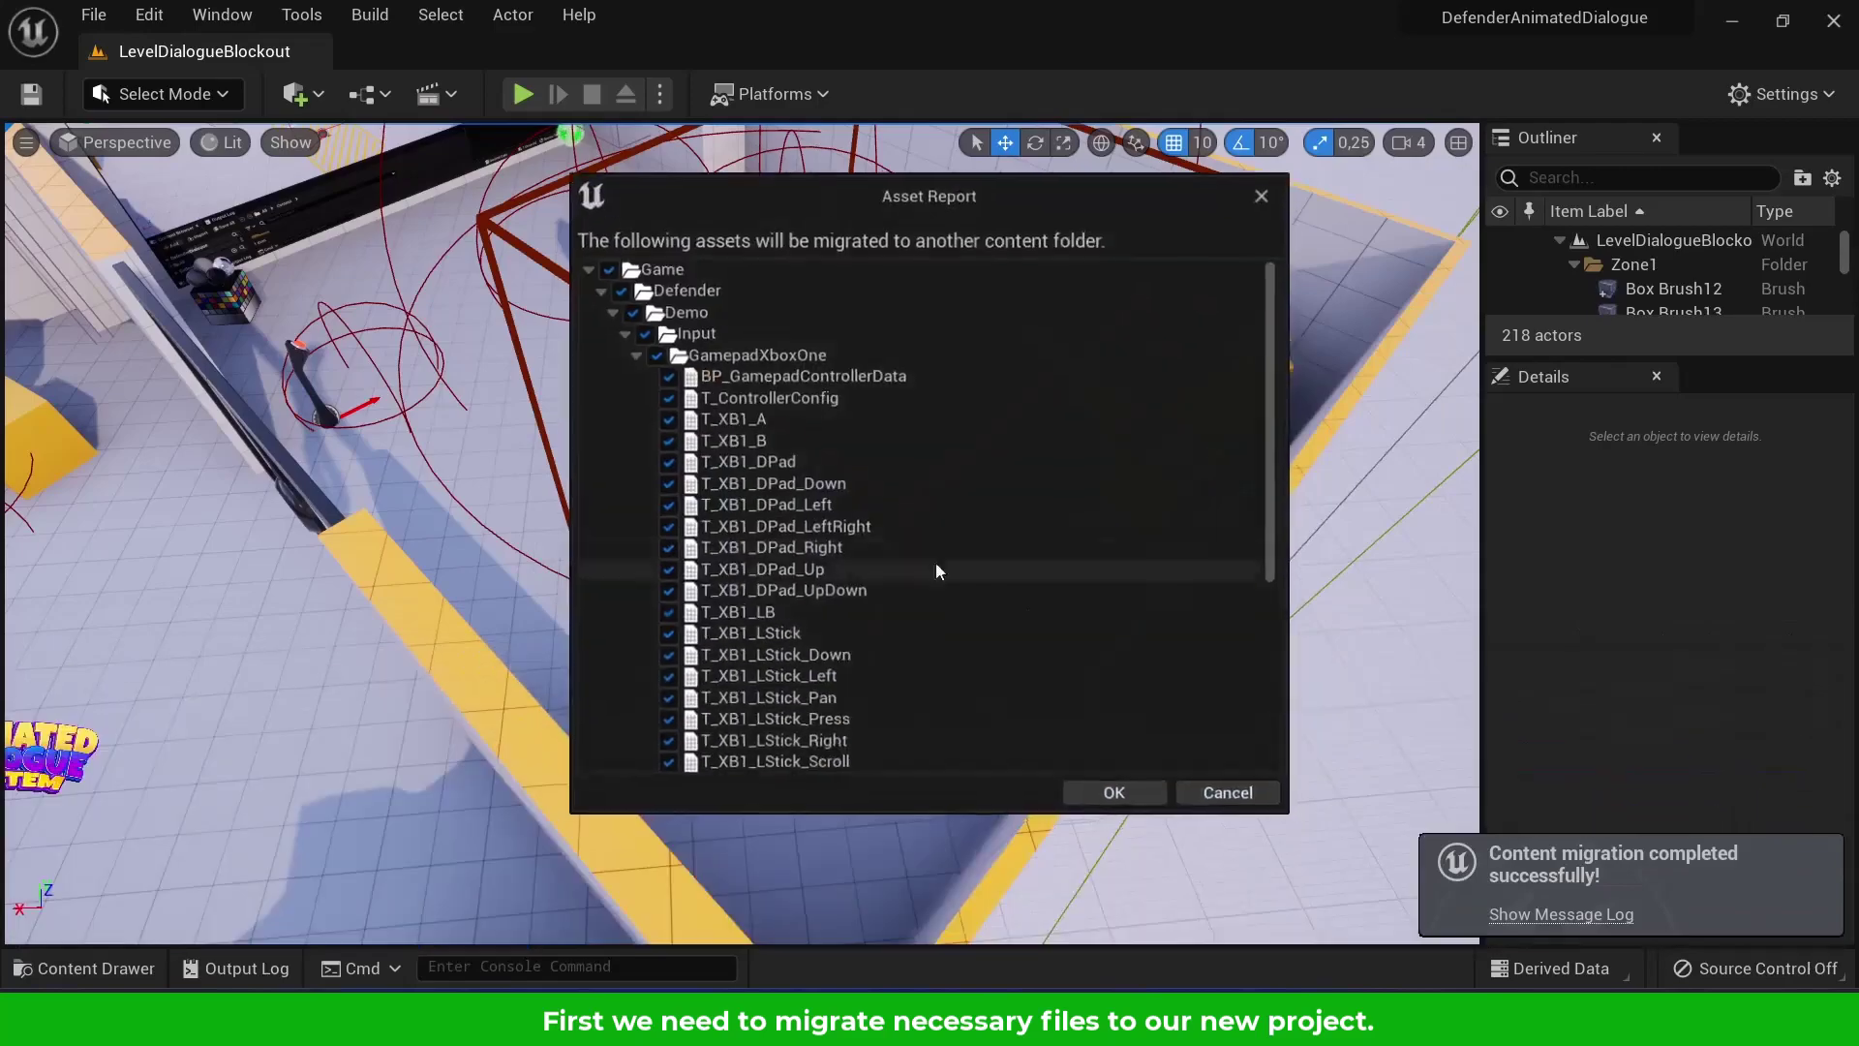
pyautogui.click(1117, 800)
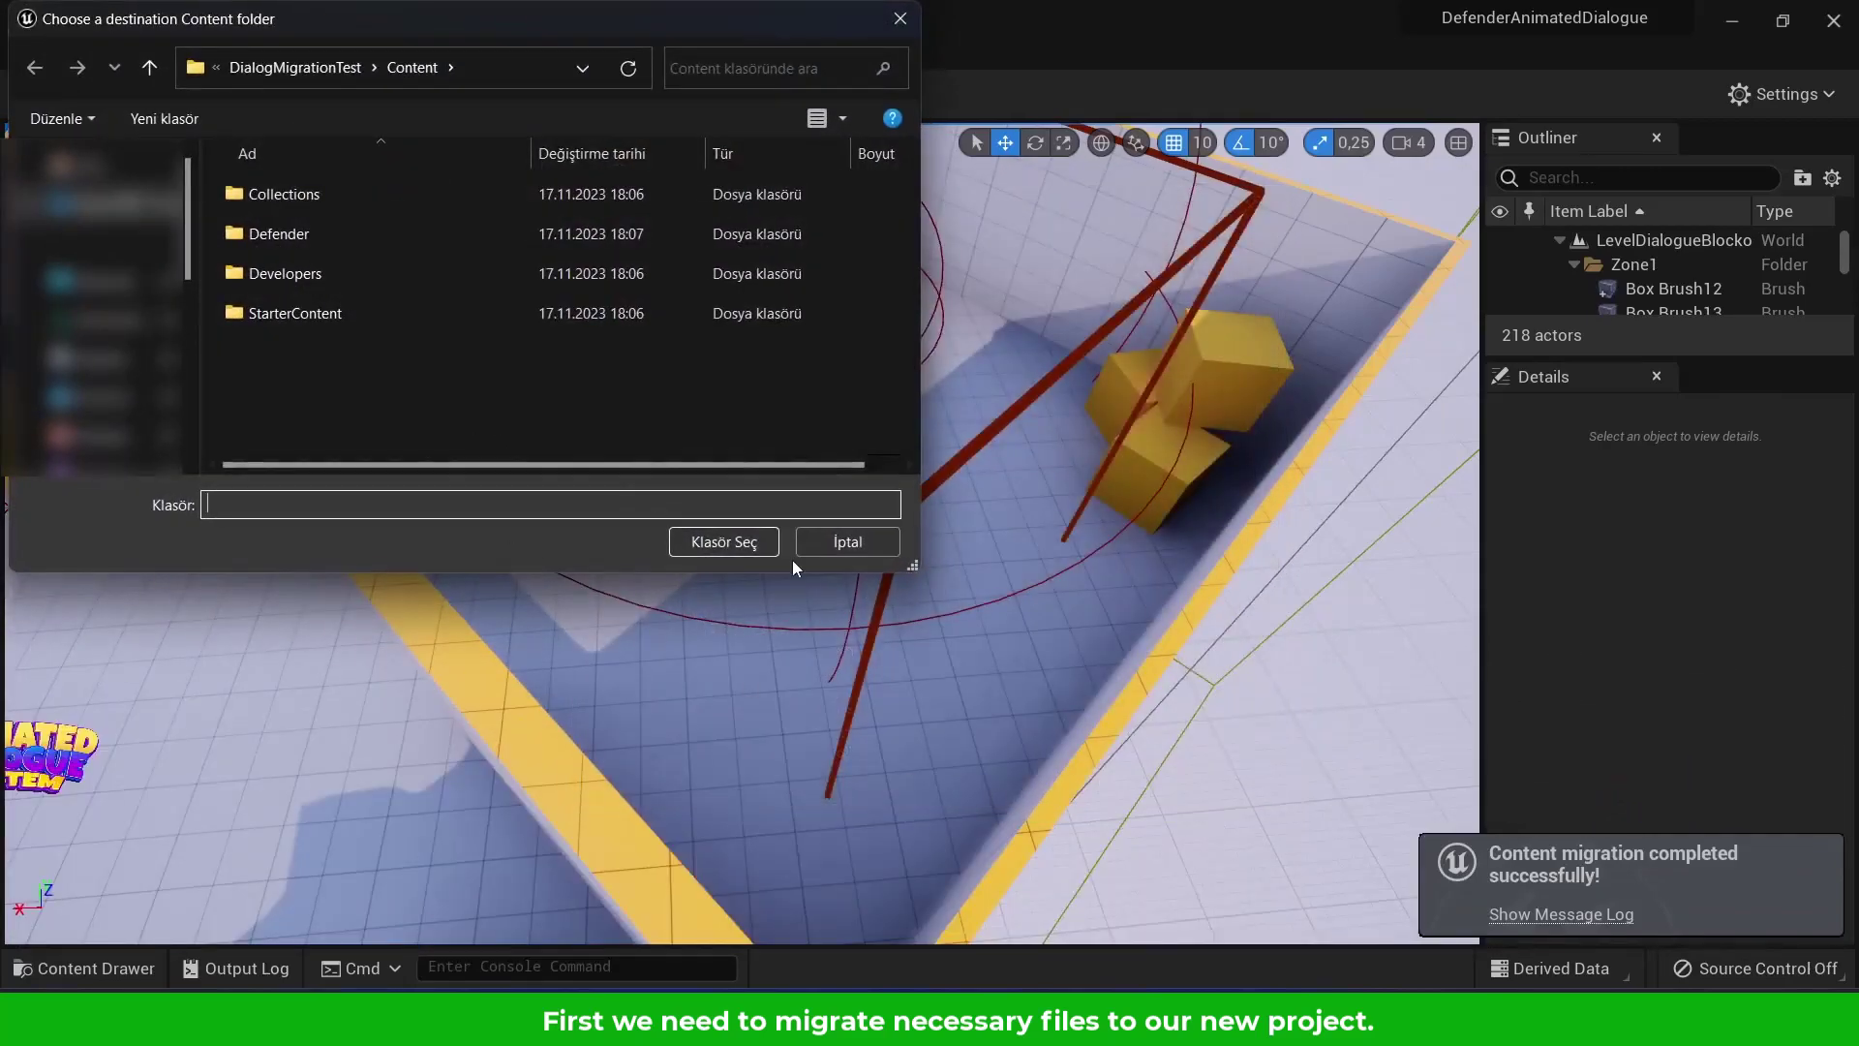
pyautogui.click(725, 541)
# Locate BP_AnimatedDialogueActor from the level and migrate it to DialogMigrationTest's Content folder, overwriting none of the existing assets
pyautogui.moveTo(724, 550); pyautogui.dragTo(724, 550, button='right')
pyautogui.rightClick(593, 676)
pyautogui.click(698, 100)
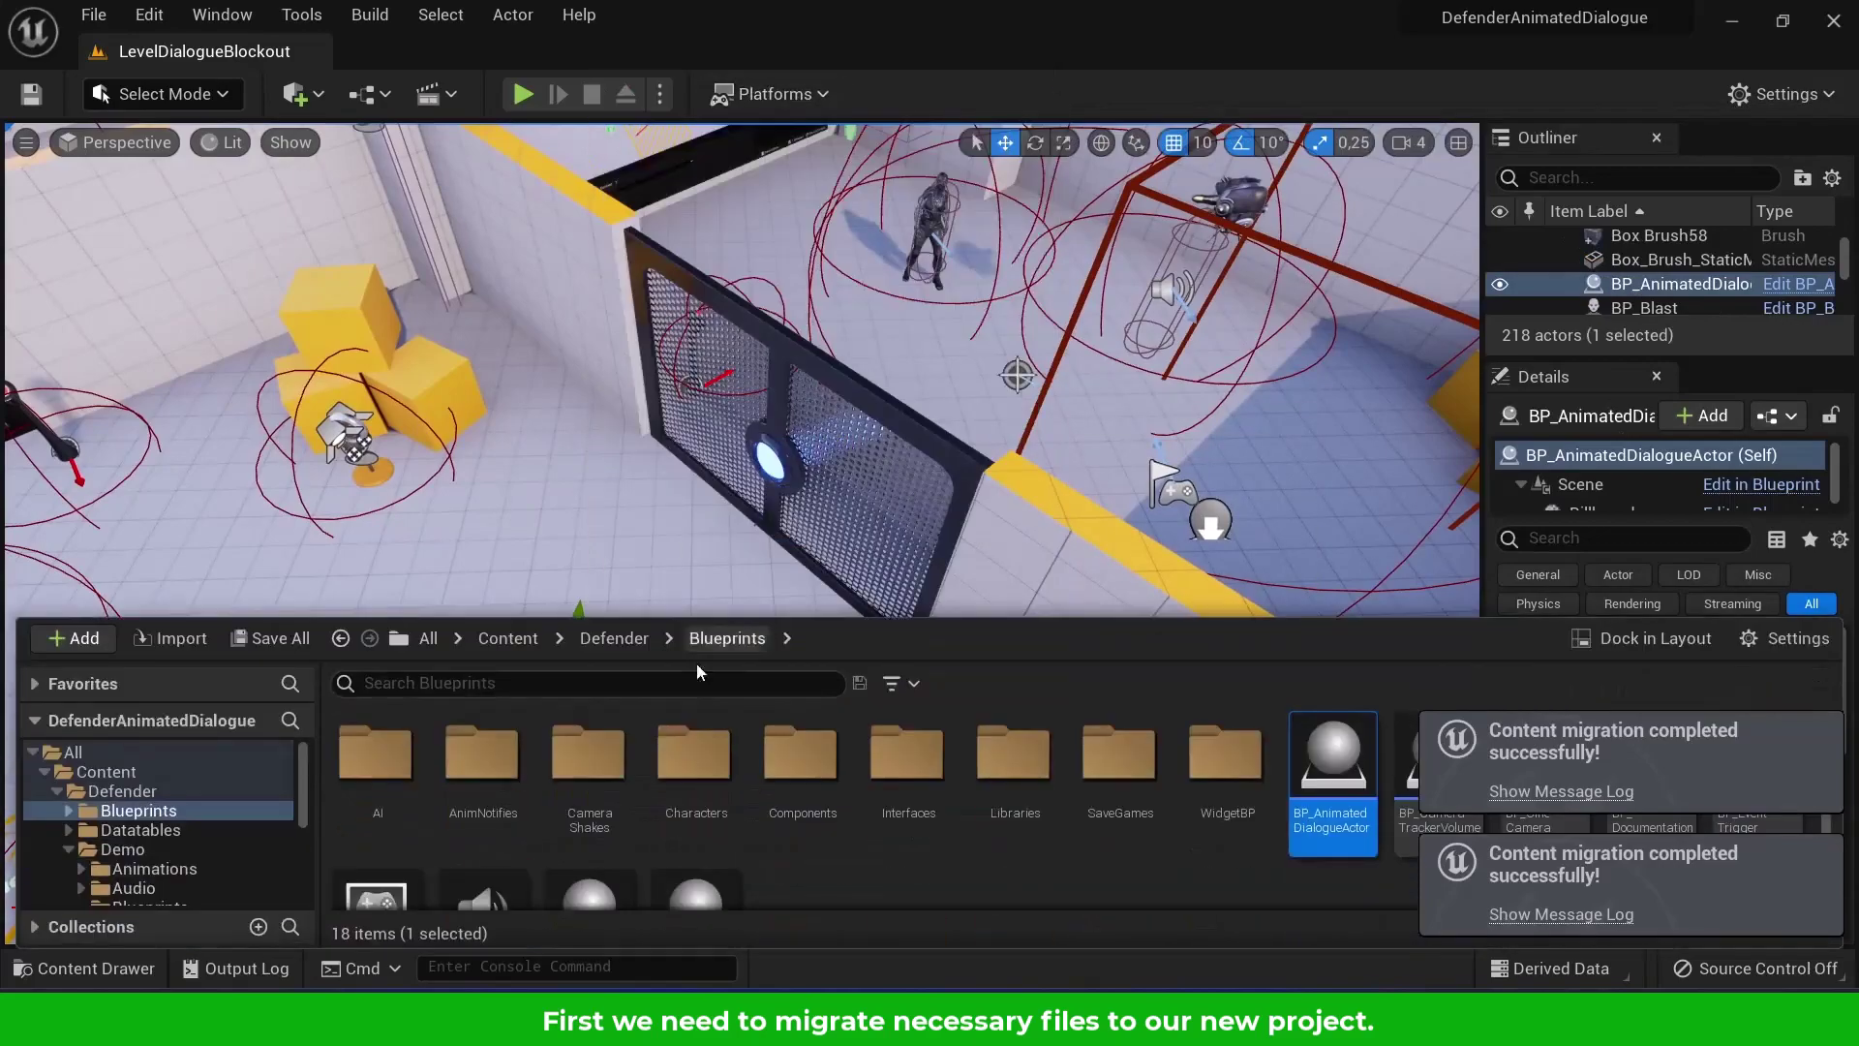
pyautogui.rightClick(1343, 770)
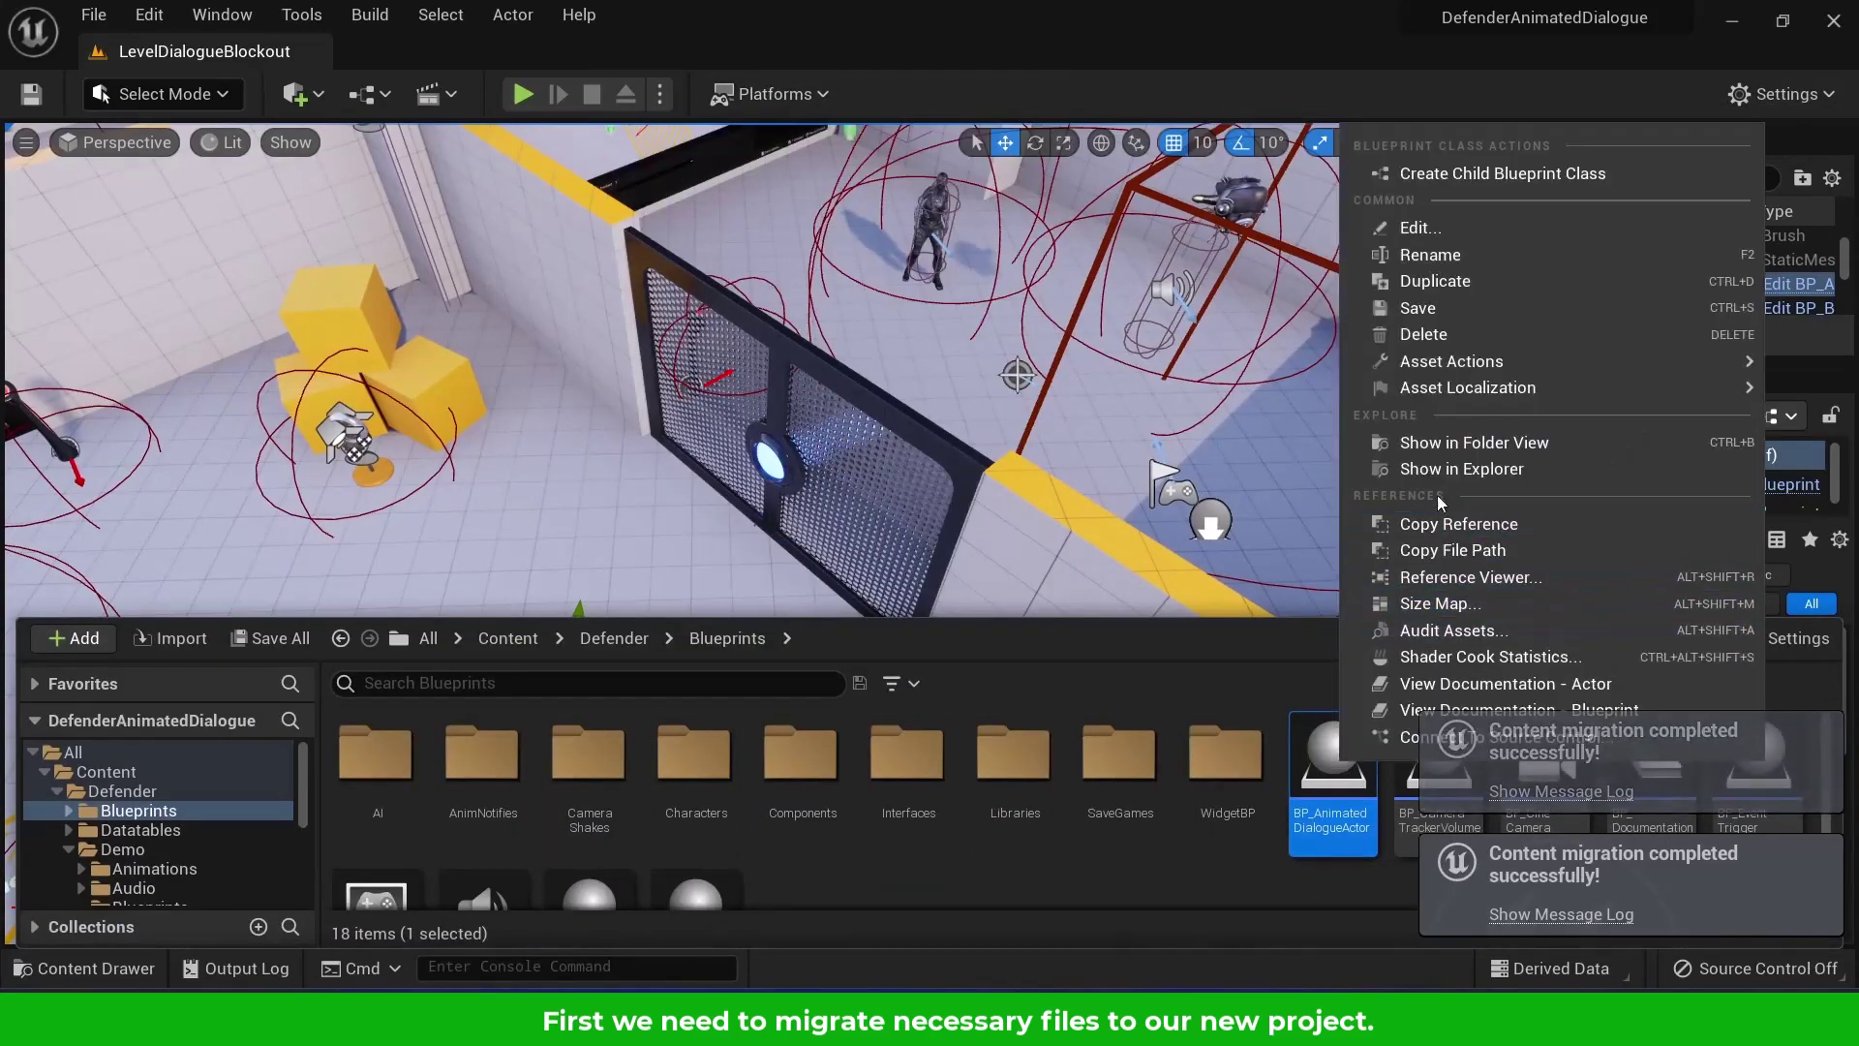
pyautogui.moveTo(1465, 363)
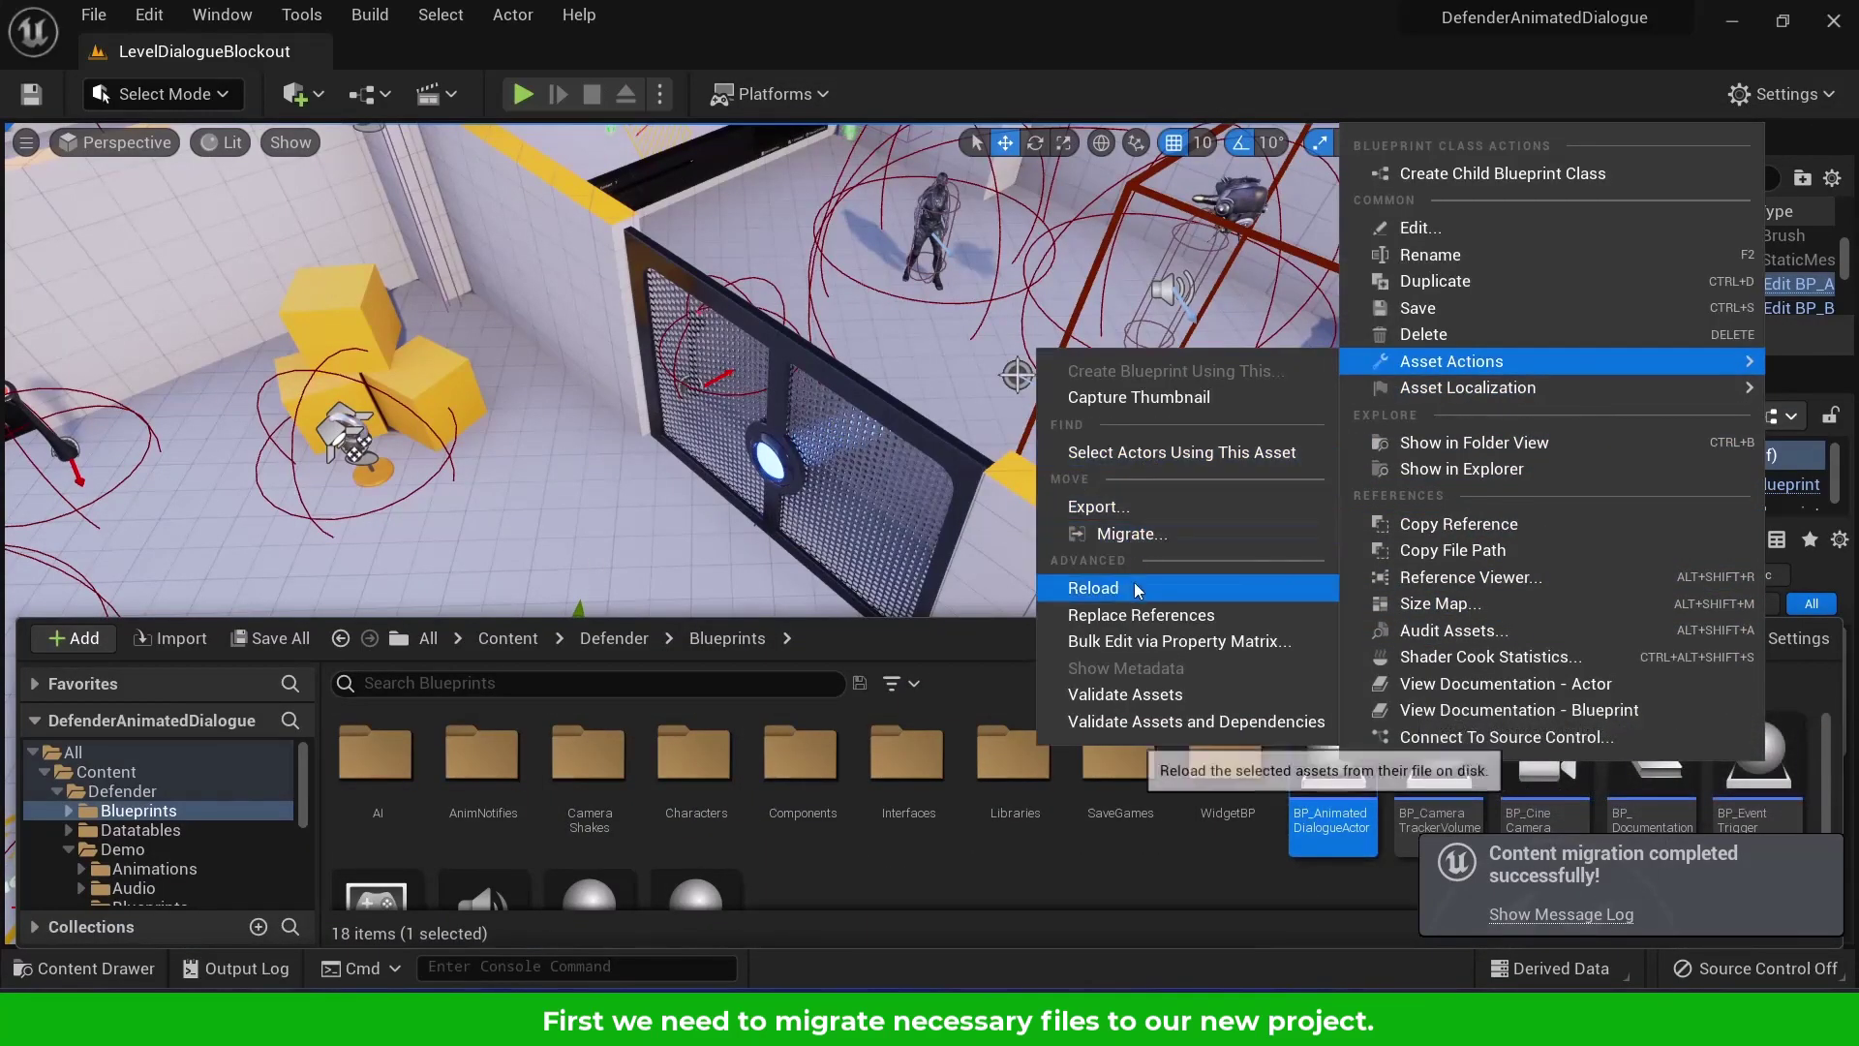
pyautogui.click(1140, 532)
pyautogui.click(1116, 798)
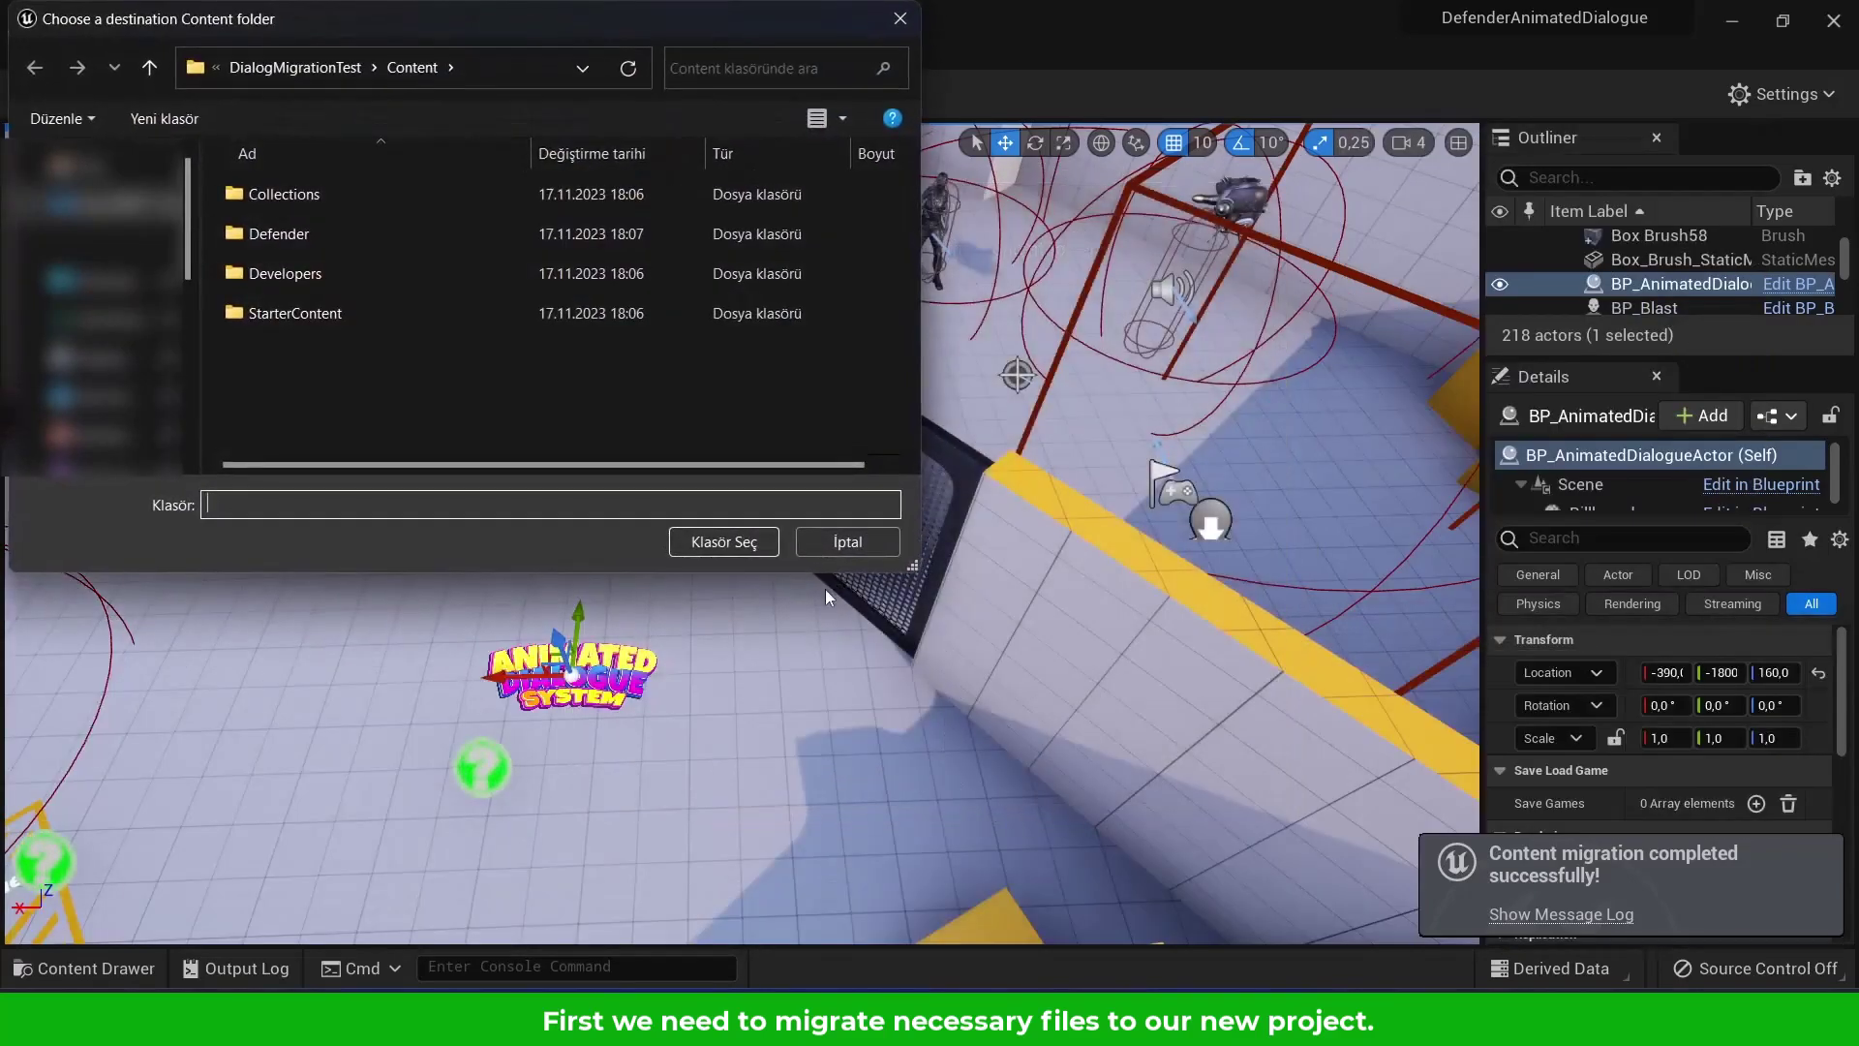
pyautogui.click(736, 542)
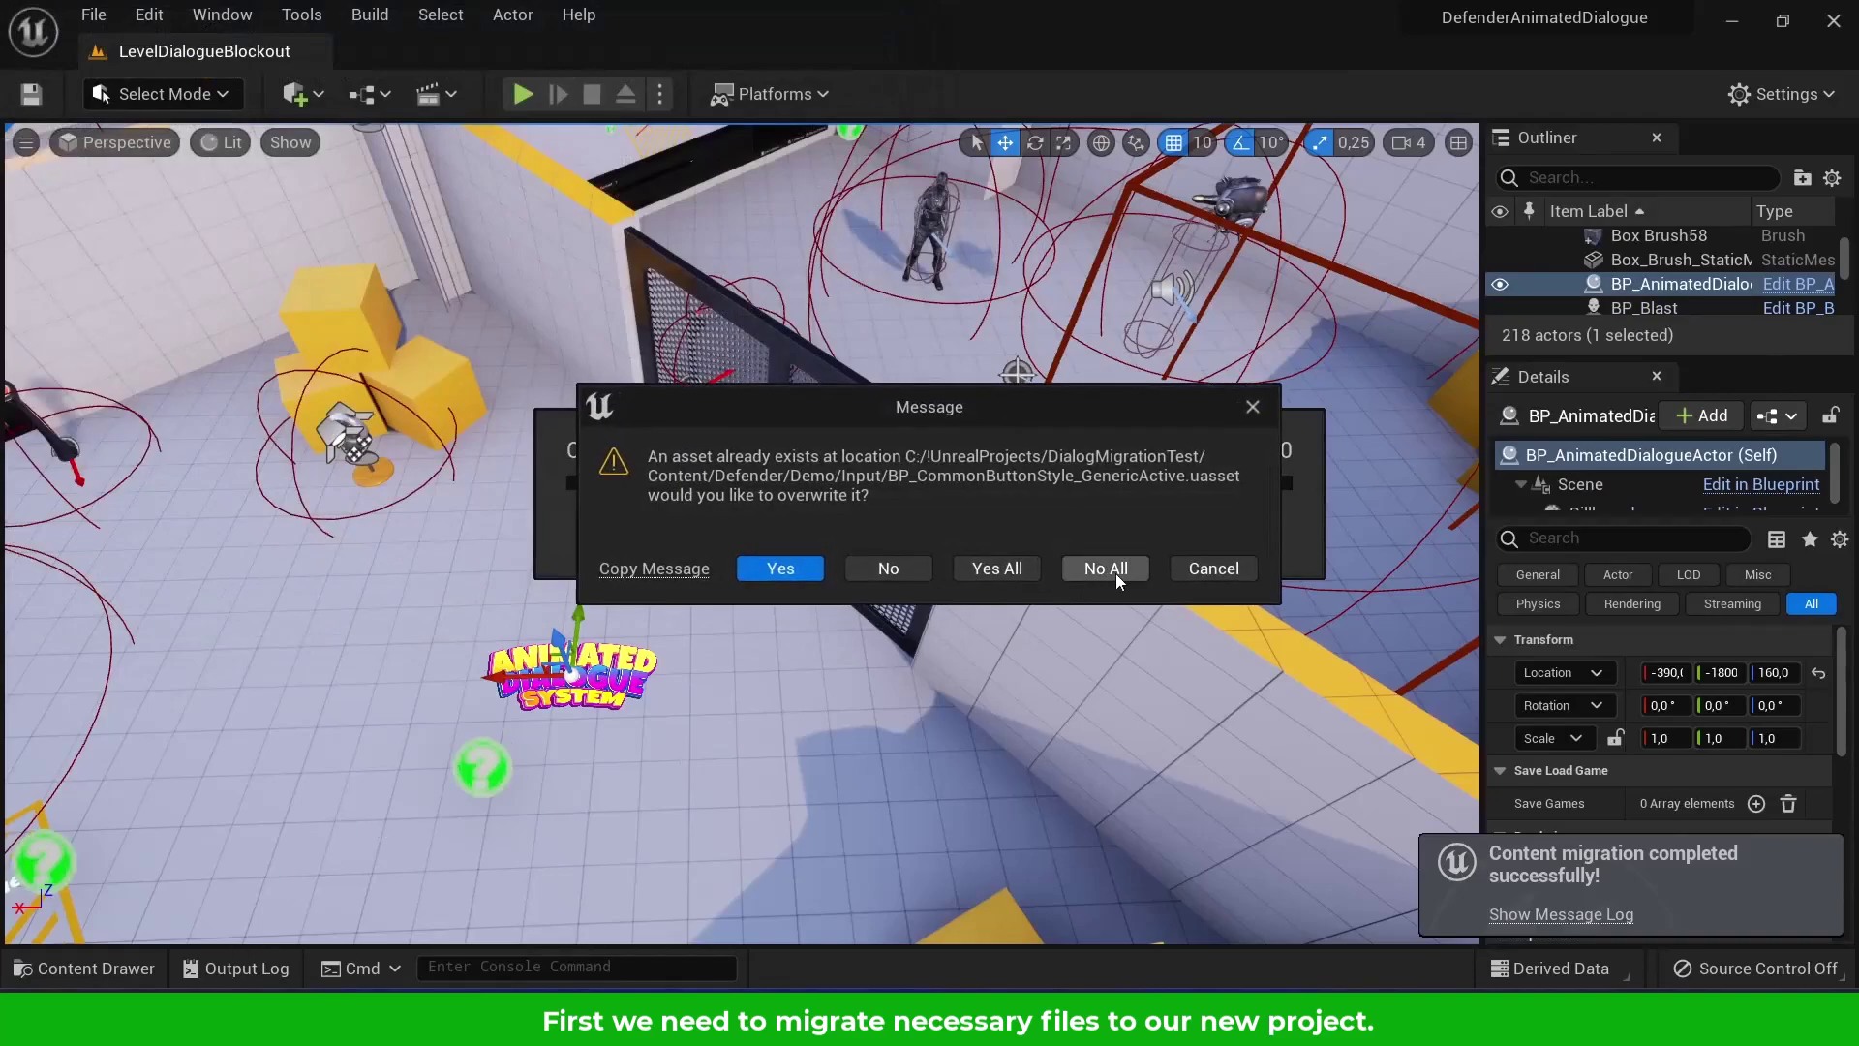
pyautogui.click(1106, 568)
# Search all content for "blast" and migrate BP_Blast to DialogMigrationTest's Content folder, overwriting none of the existing assets
pyautogui.hotkey('ctrl', 'space')
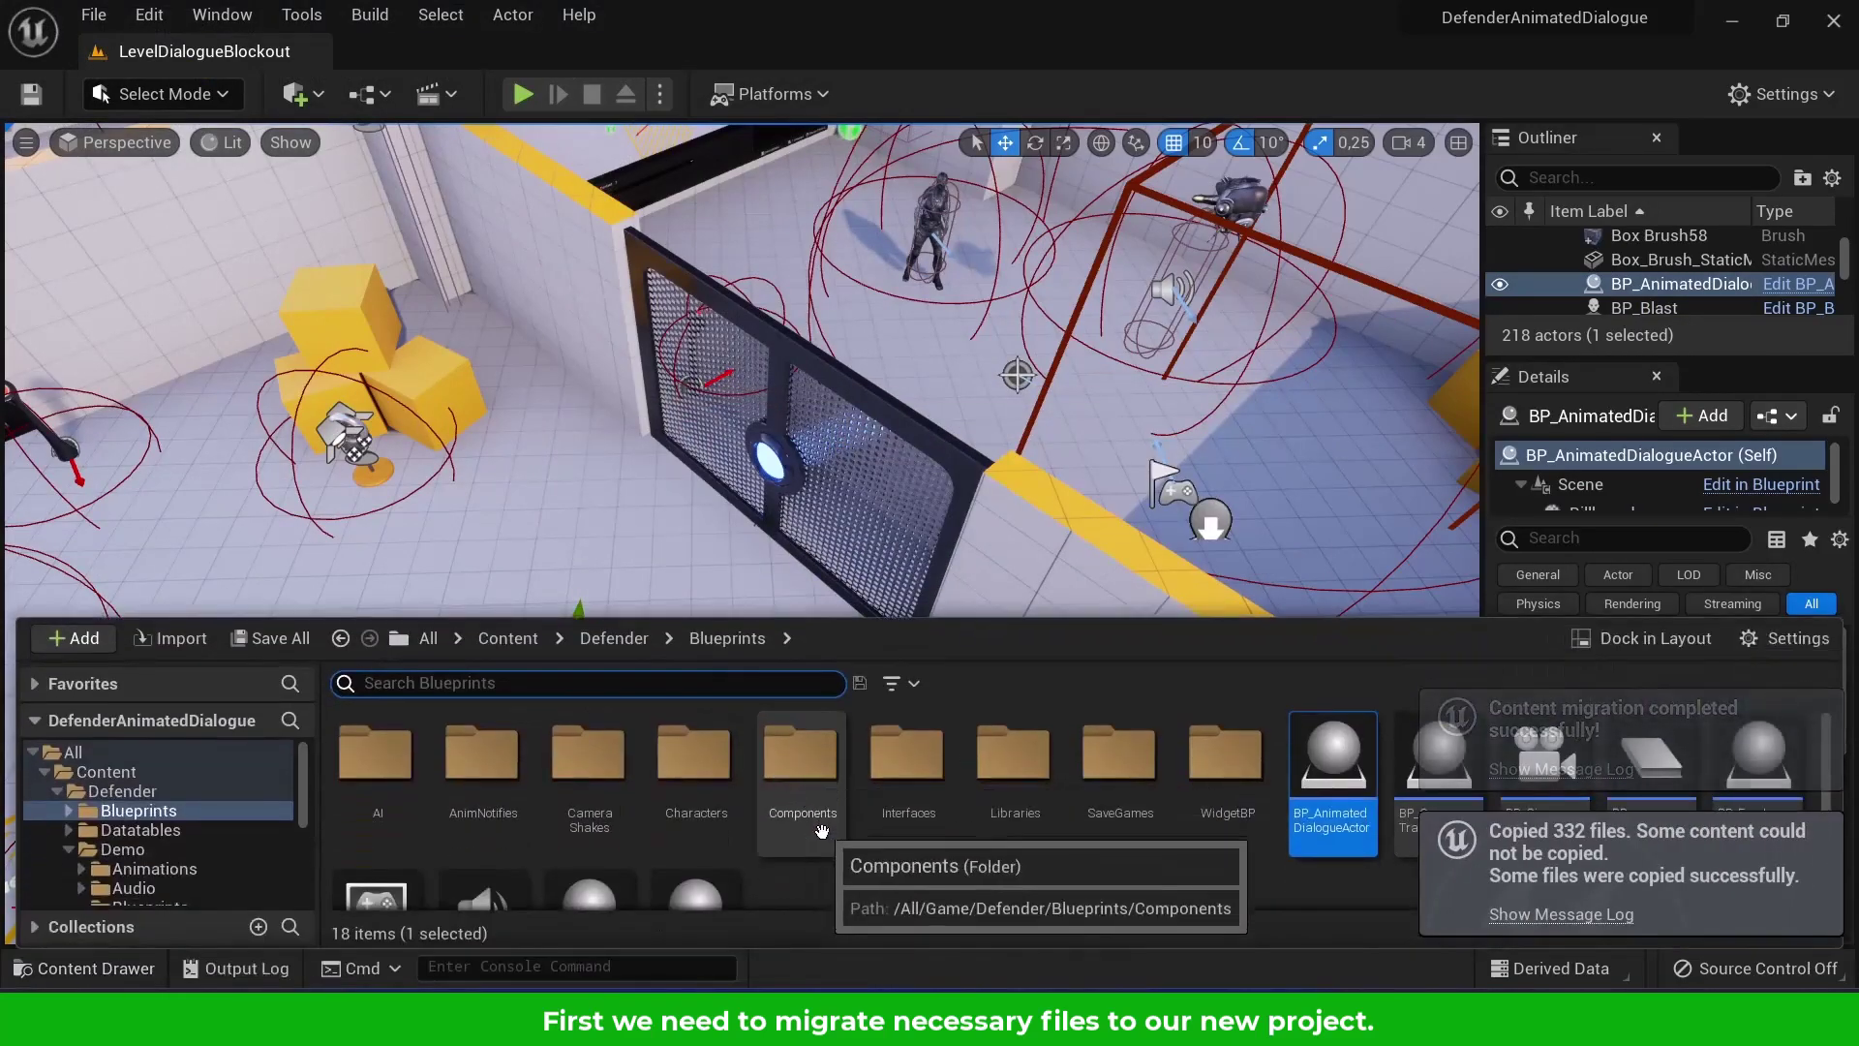
pyautogui.click(508, 639)
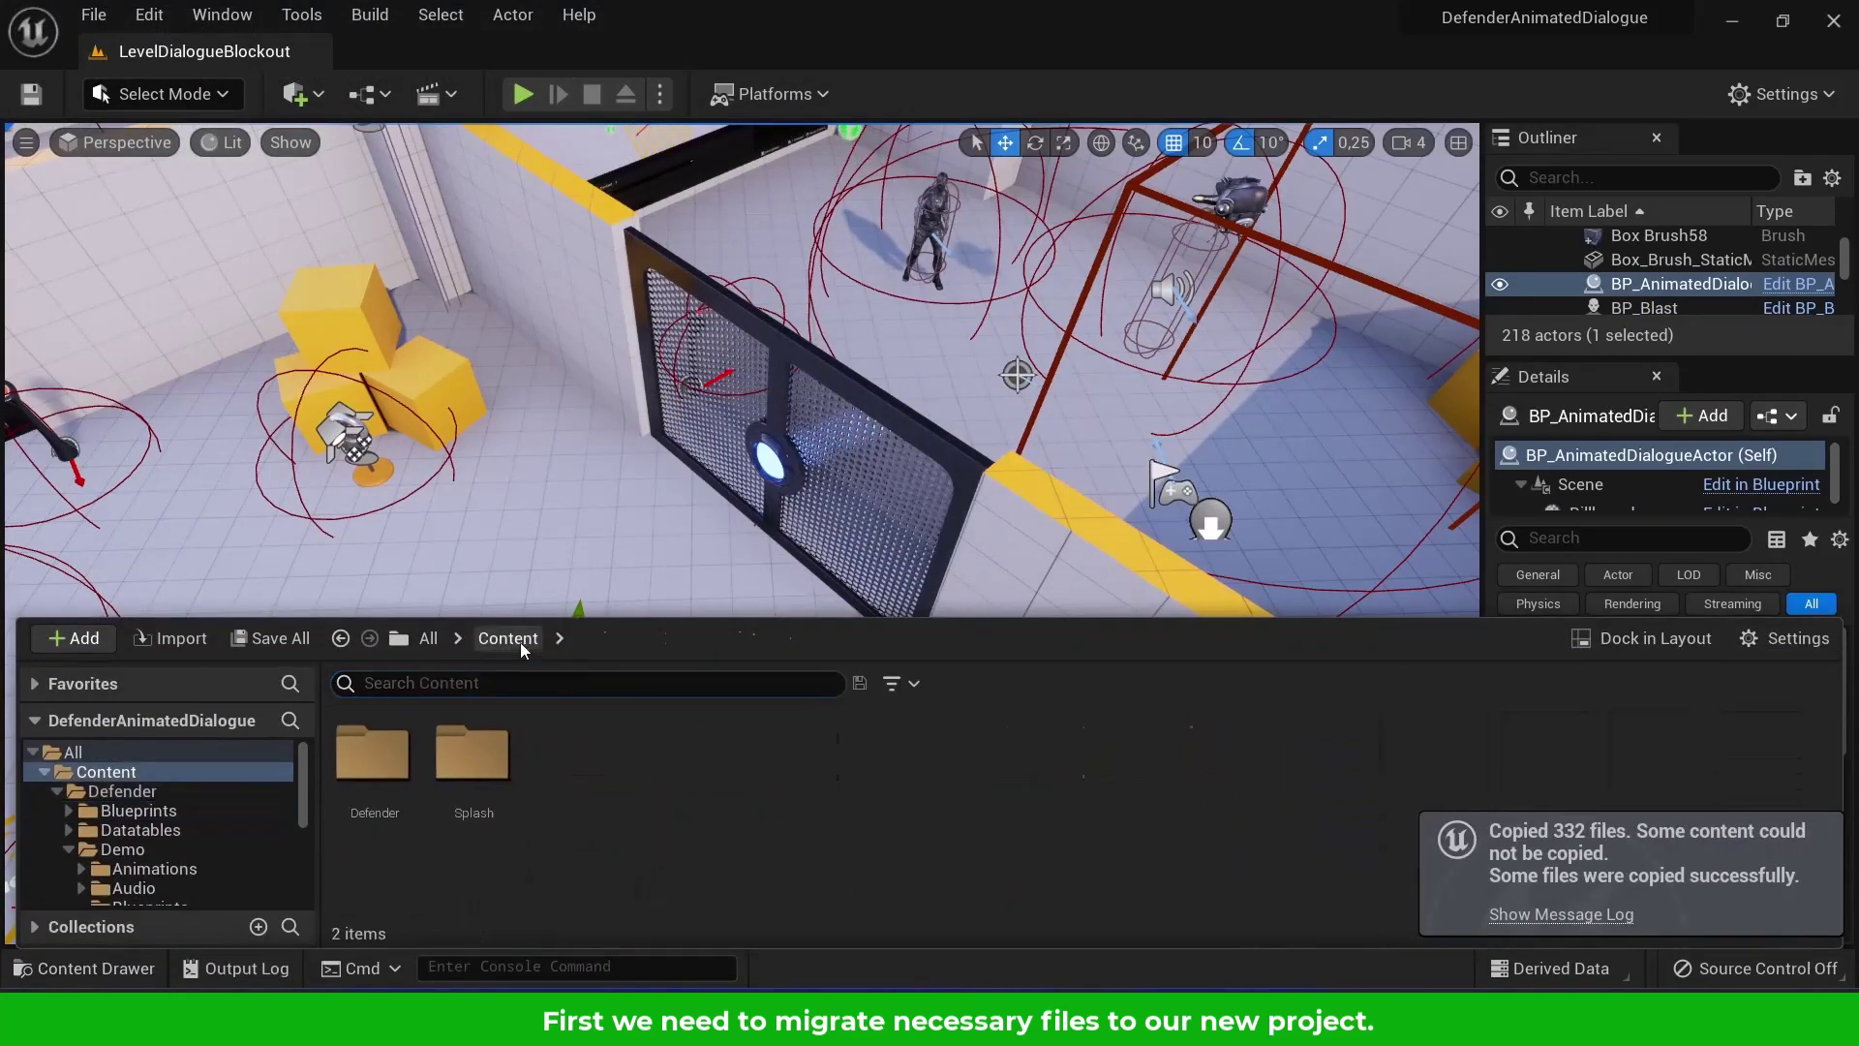
pyautogui.write('blast')
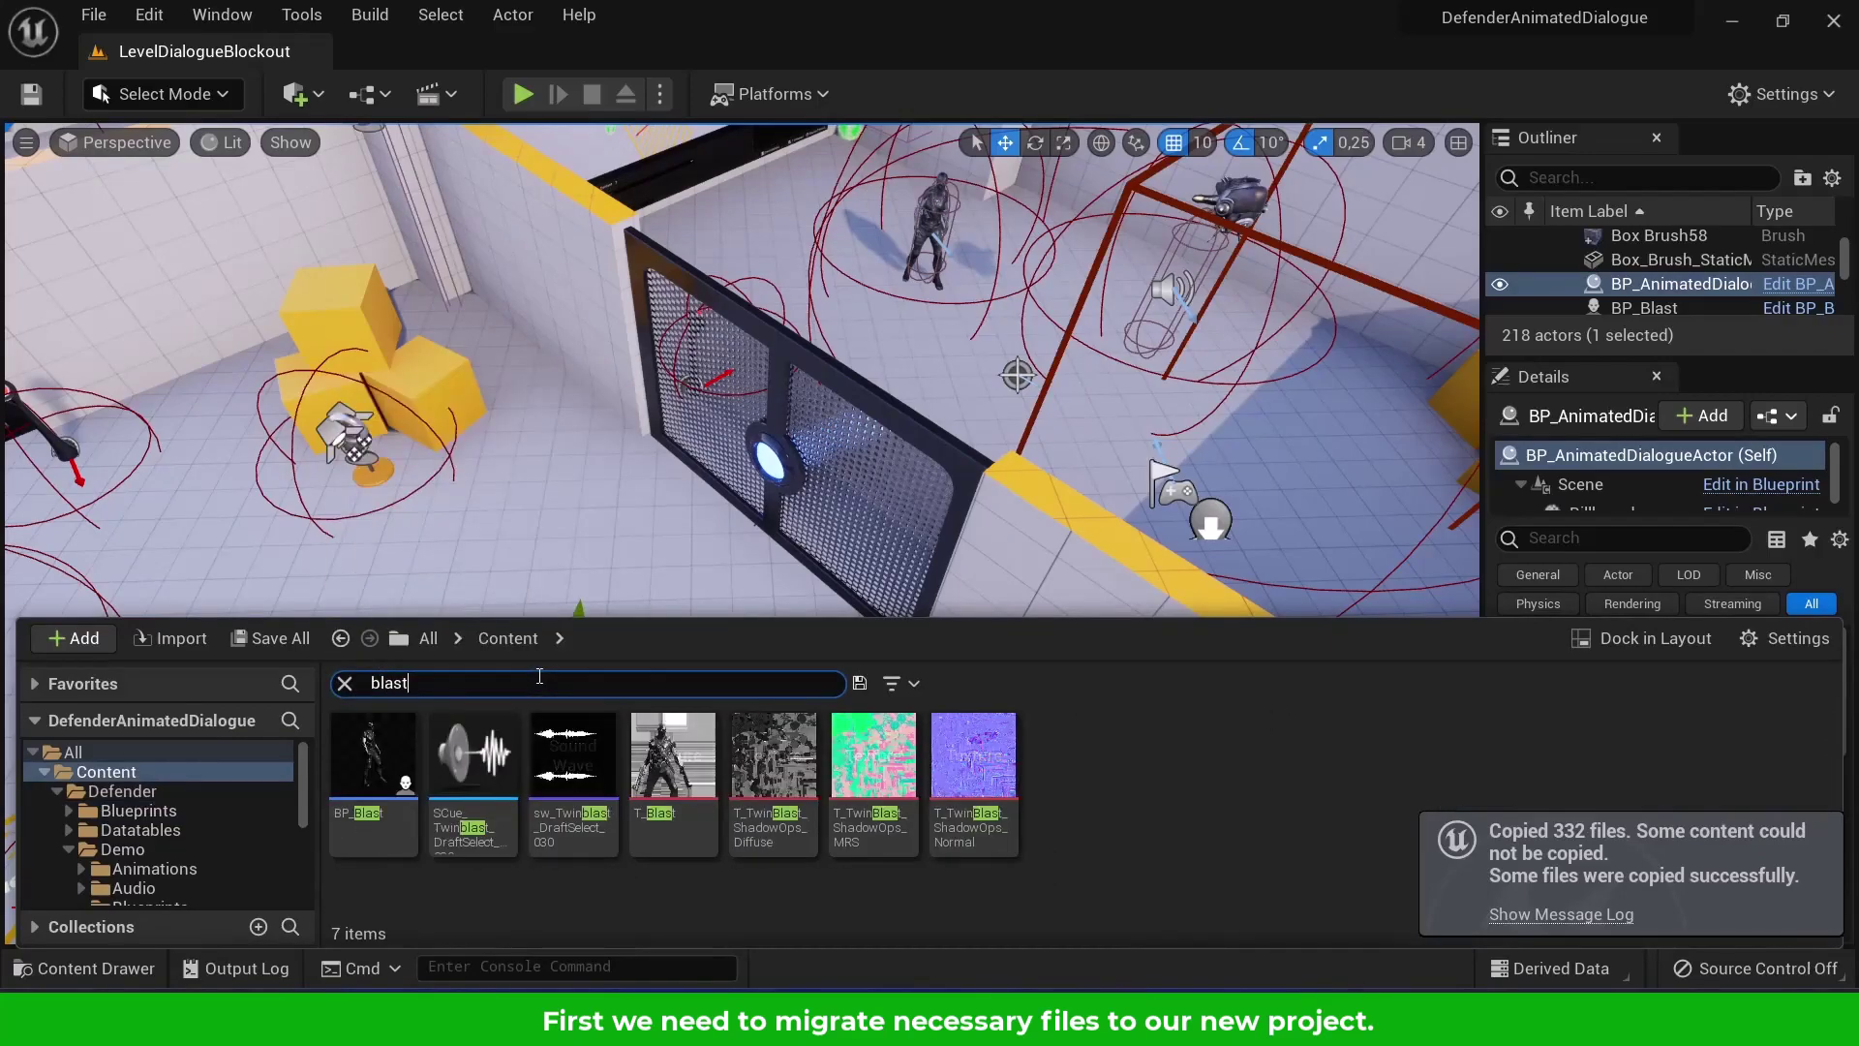
pyautogui.rightClick(400, 785)
pyautogui.moveTo(579, 406)
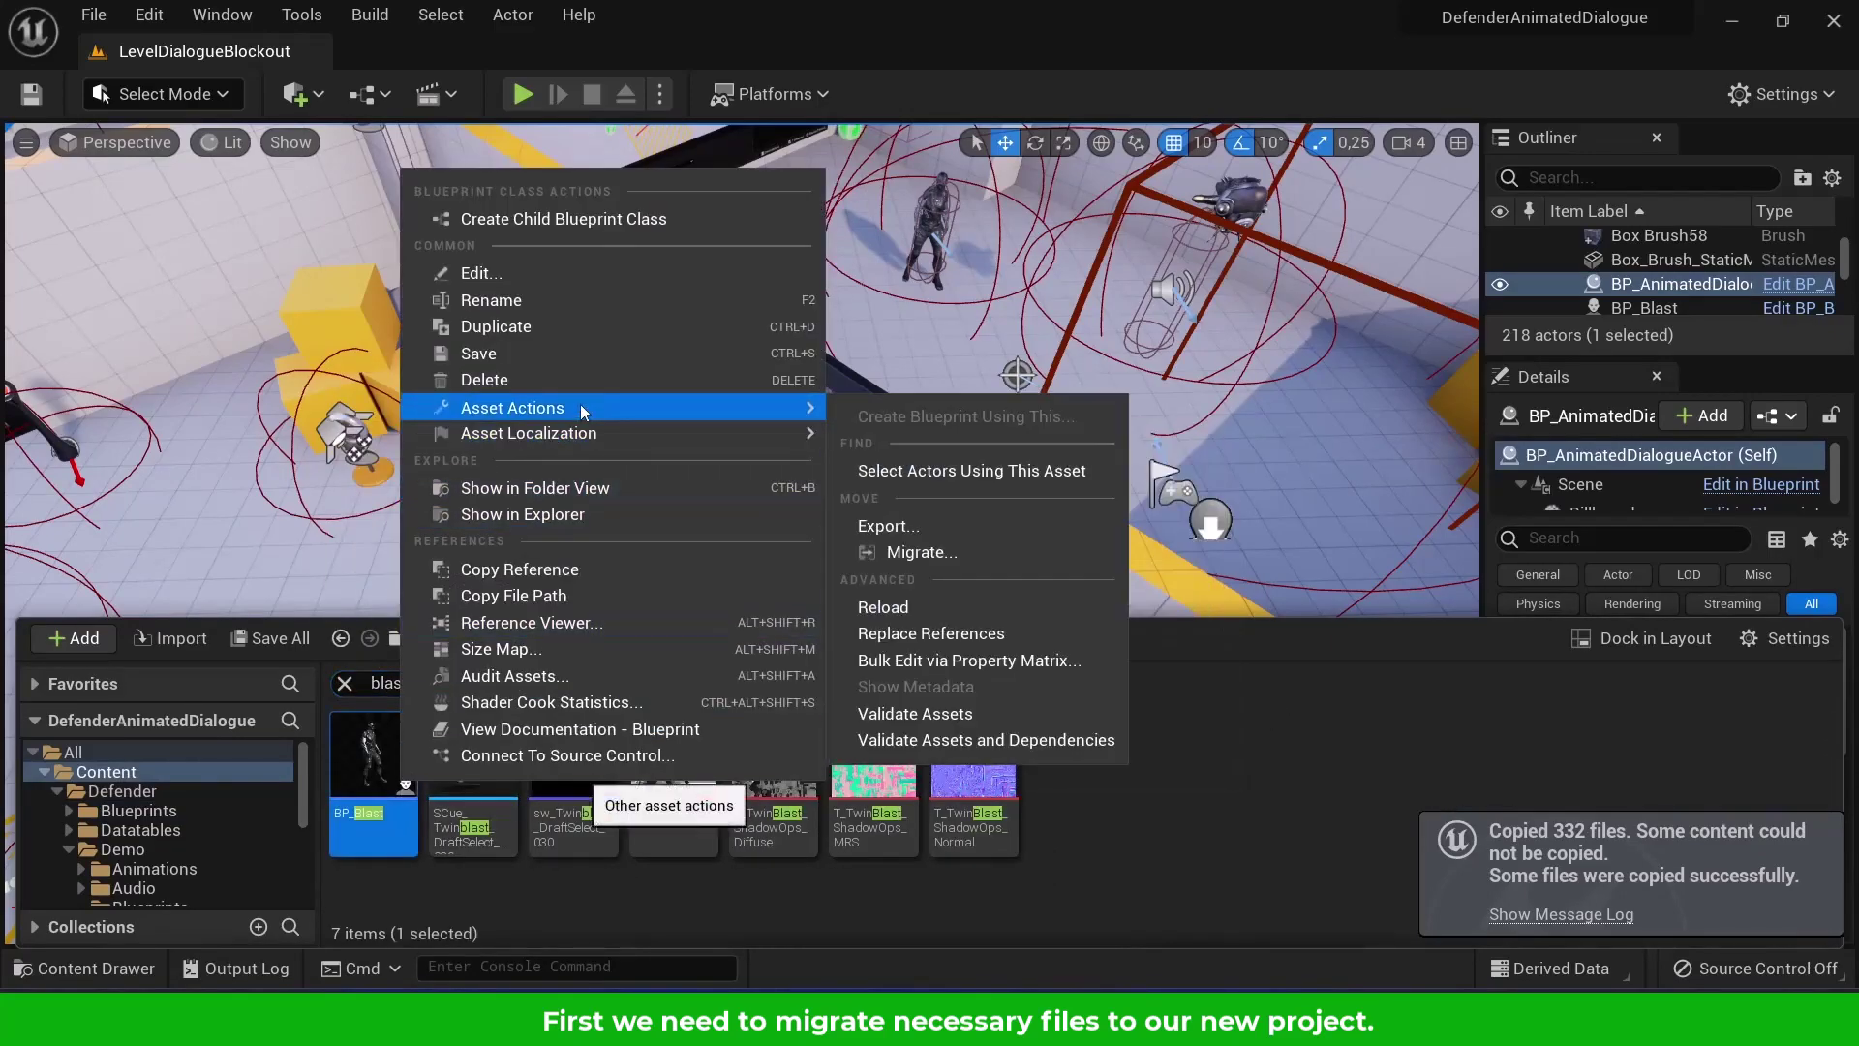
pyautogui.click(913, 553)
pyautogui.click(1118, 799)
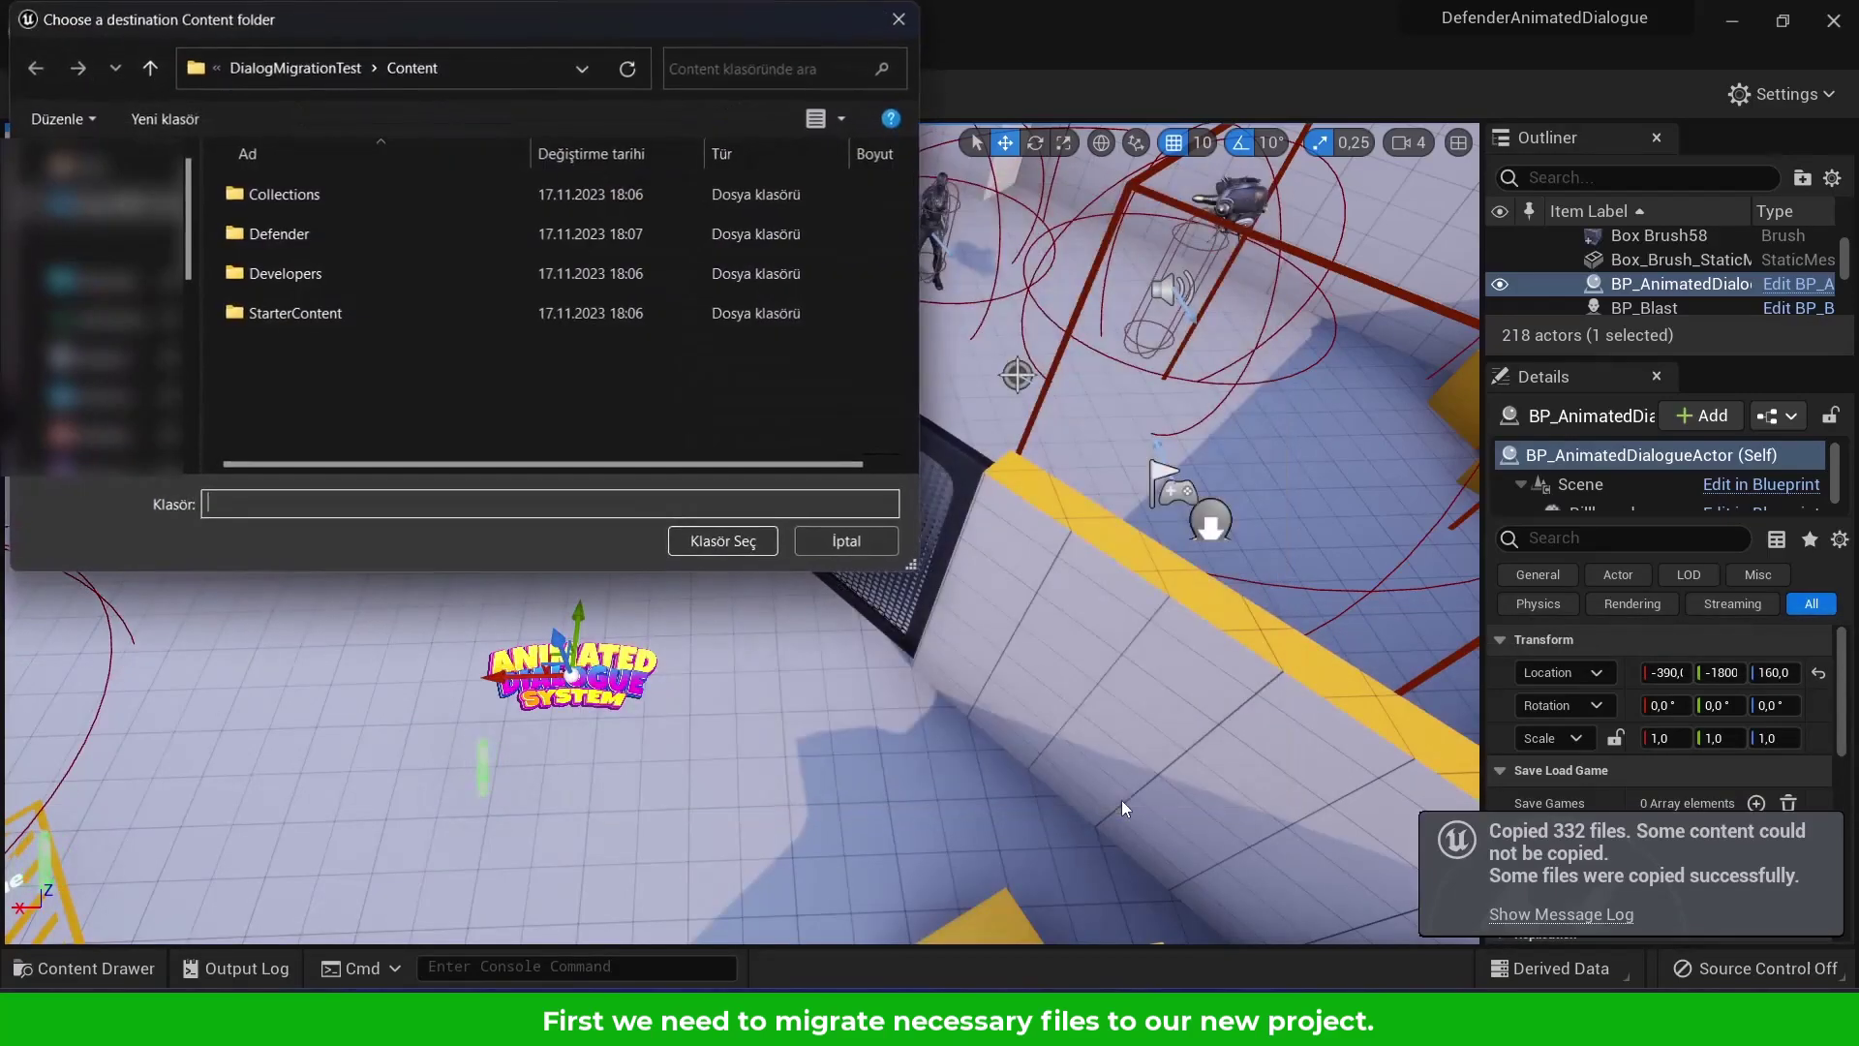
pyautogui.click(728, 544)
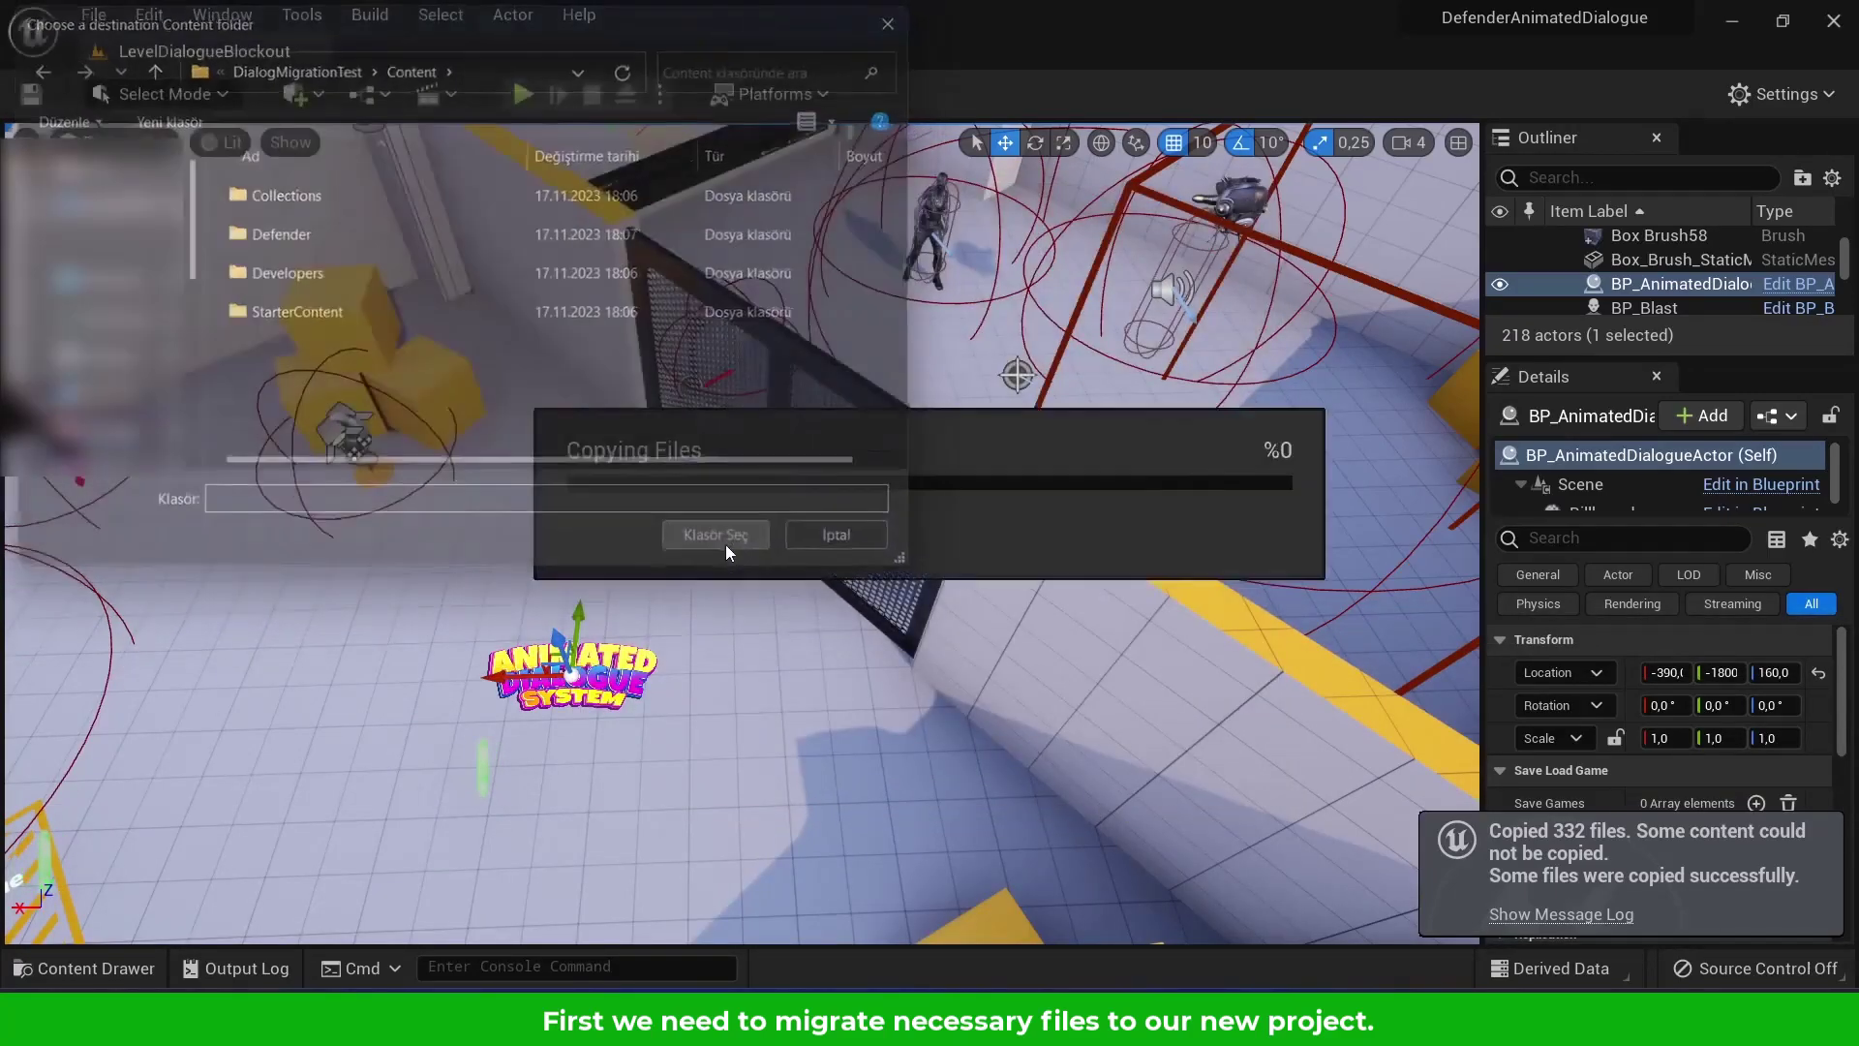
pyautogui.click(1119, 569)
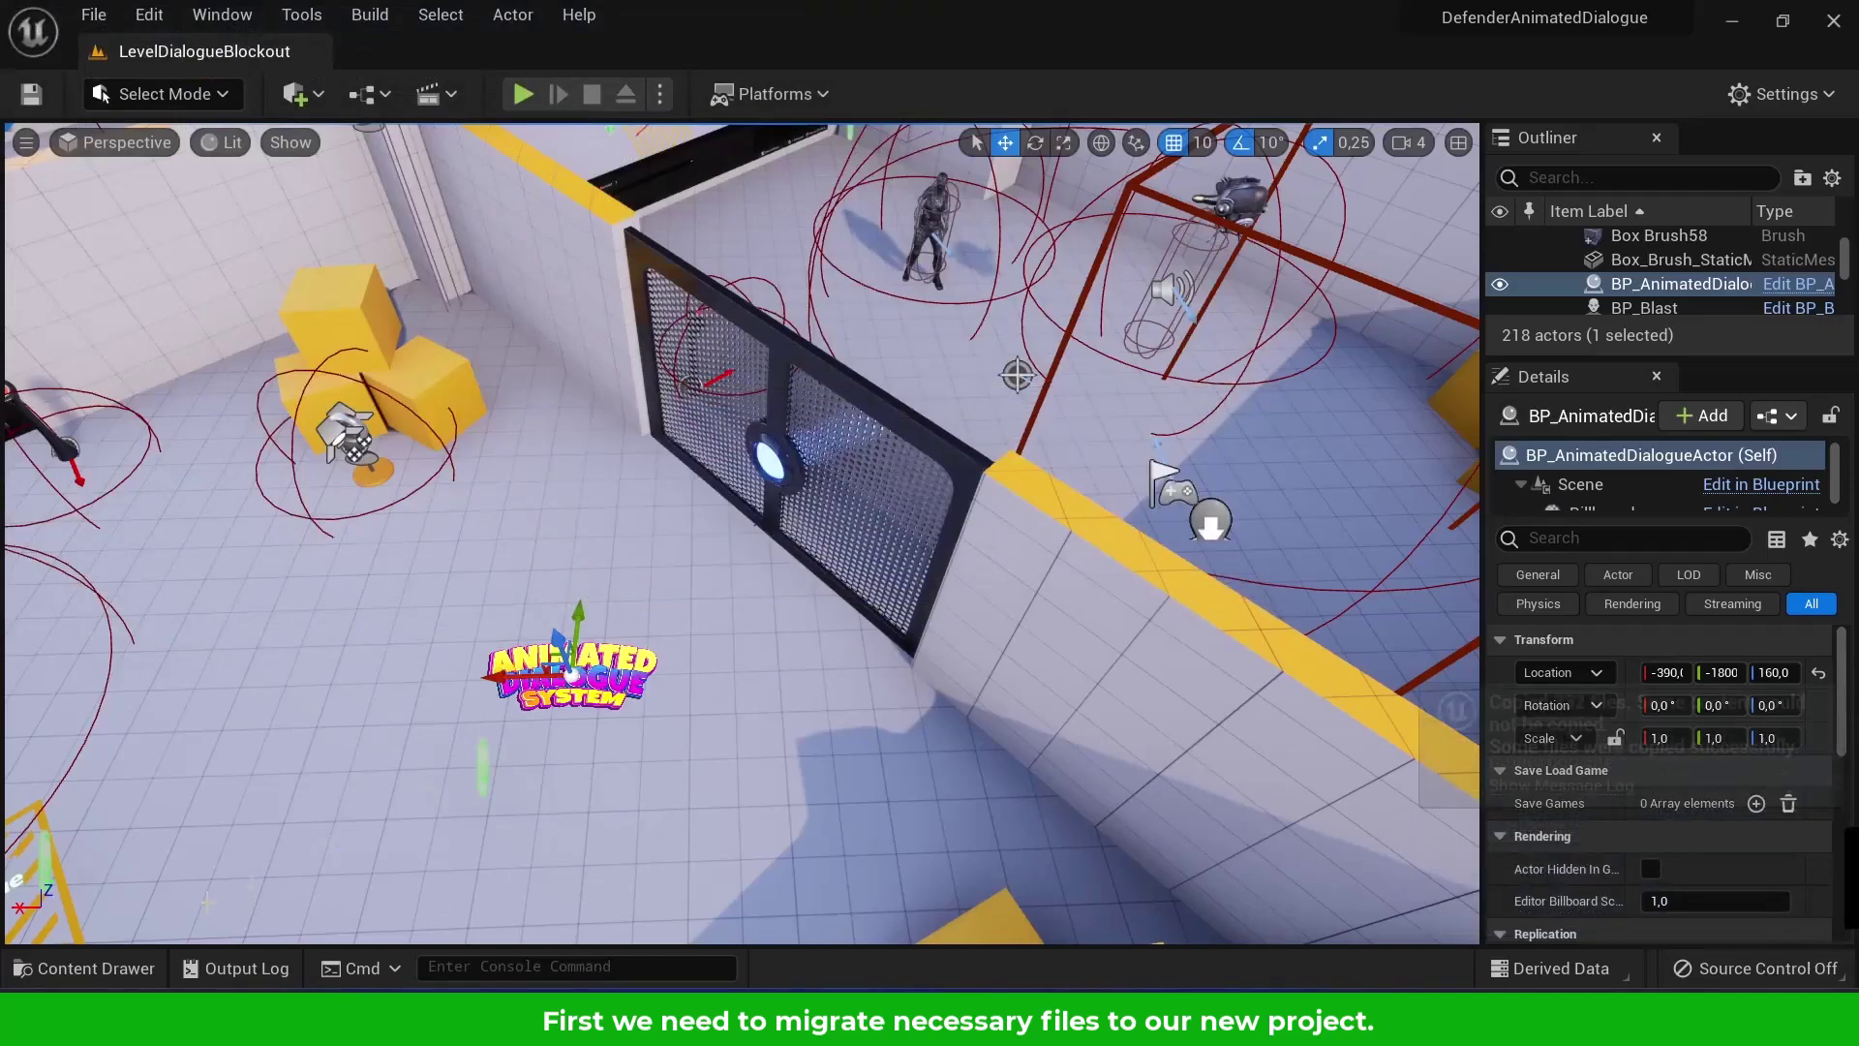
# Search all content for "dia_" and migrate every matching dialogue data table to DialogMigrationTest's Content folder without overwriting existing assets
pyautogui.click(94, 968)
pyautogui.write('dia_')
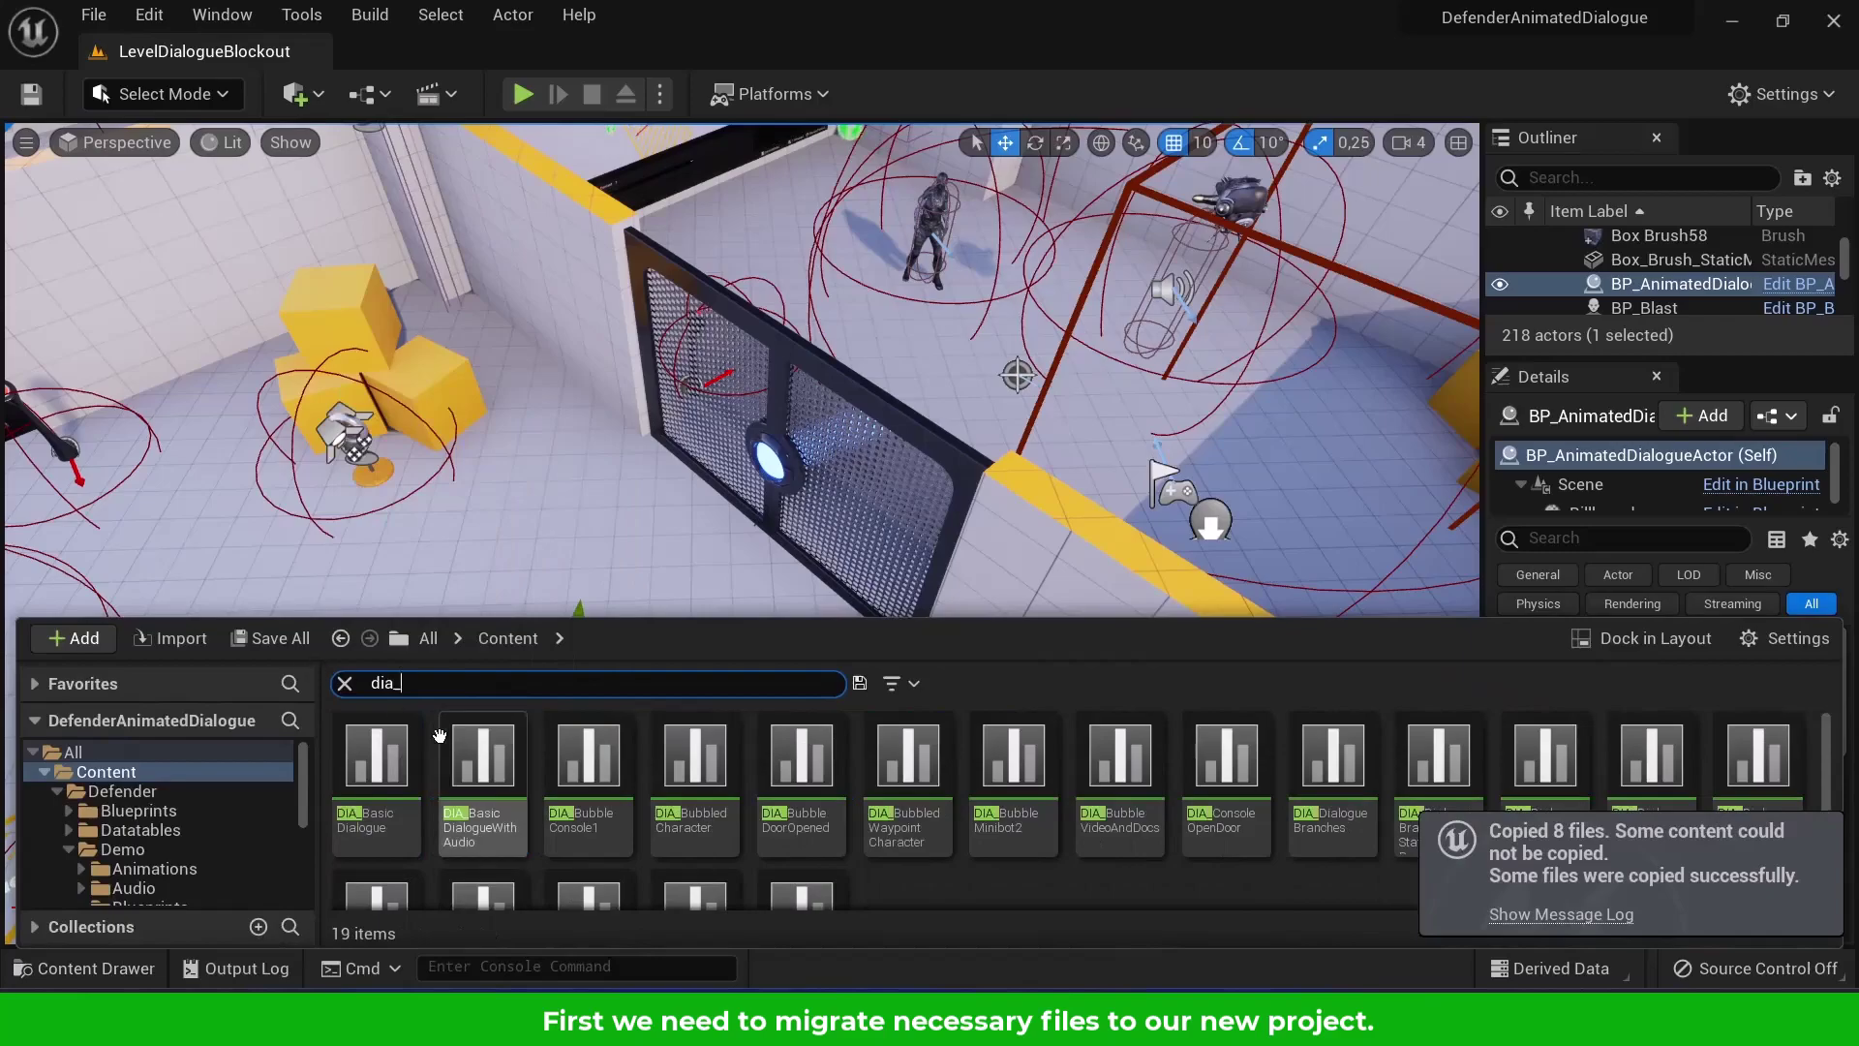
pyautogui.click(393, 779)
pyautogui.scroll(-1, 392, 794)
pyautogui.hotkey('ctrl', 'a')
pyautogui.rightClick(821, 868)
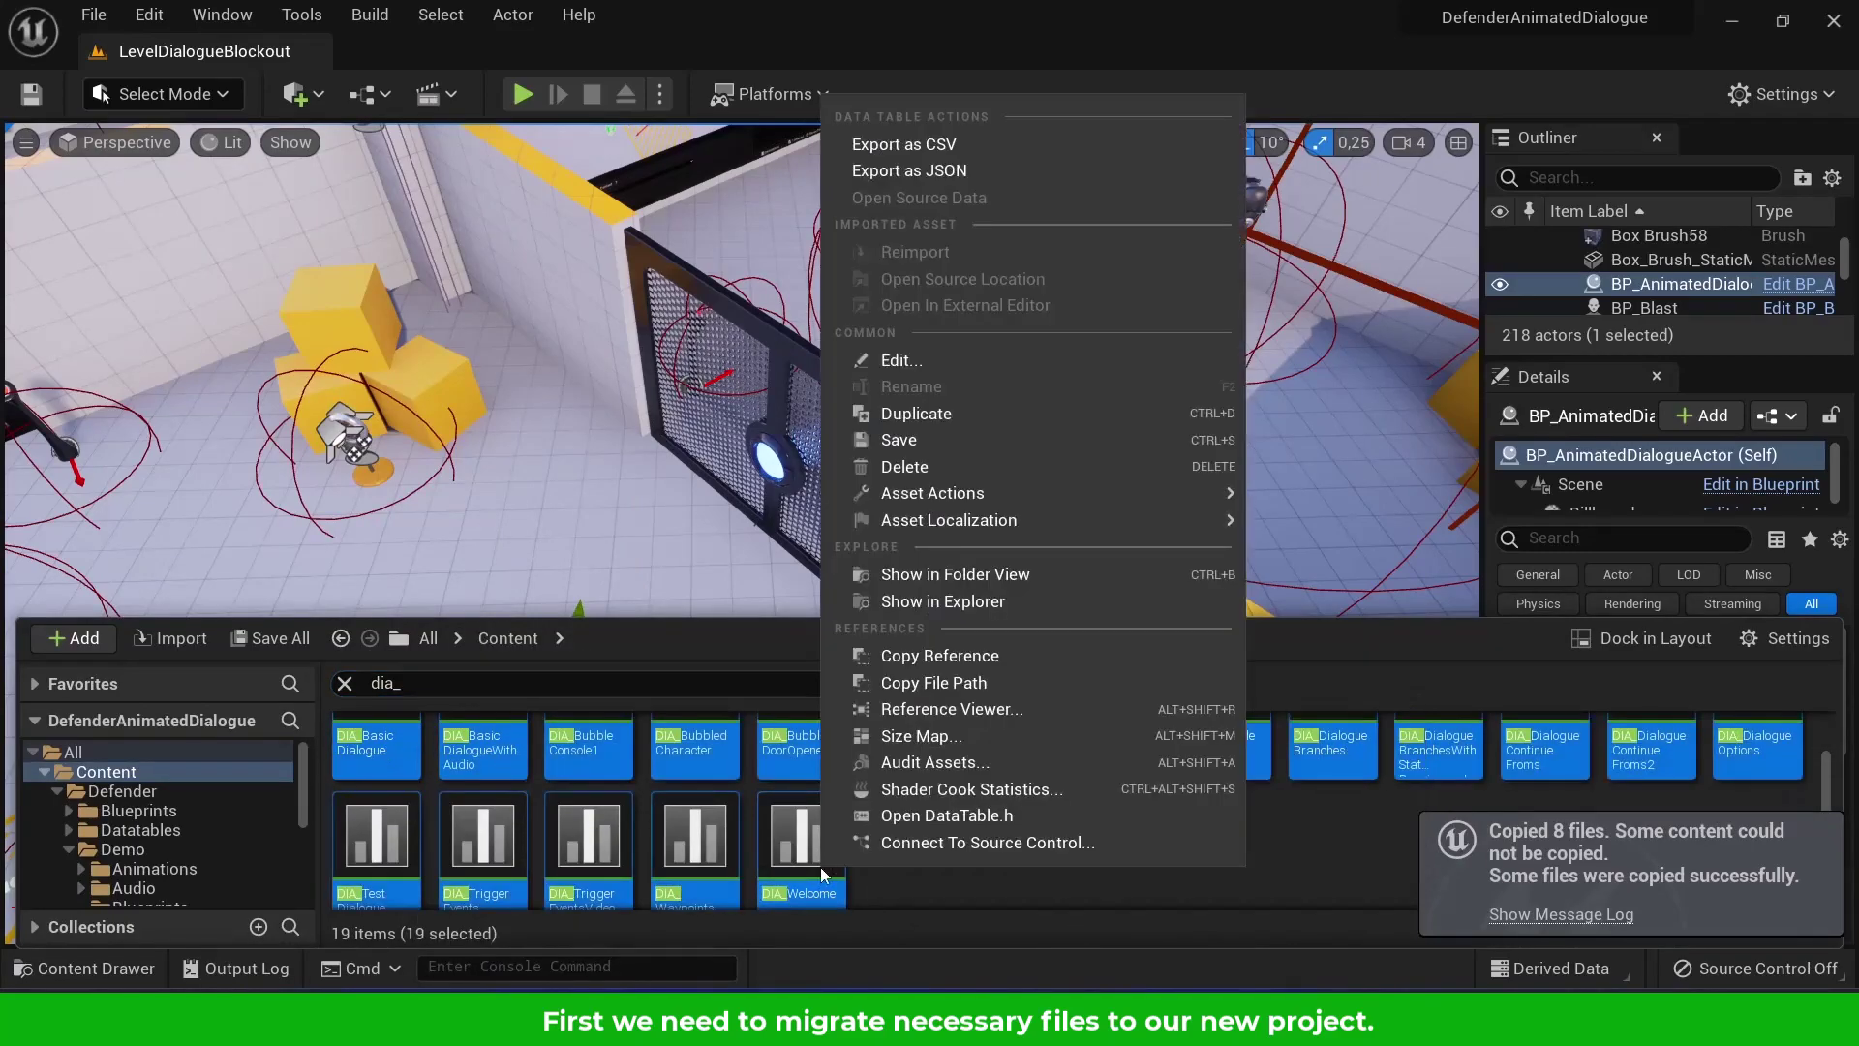
pyautogui.moveTo(993, 496)
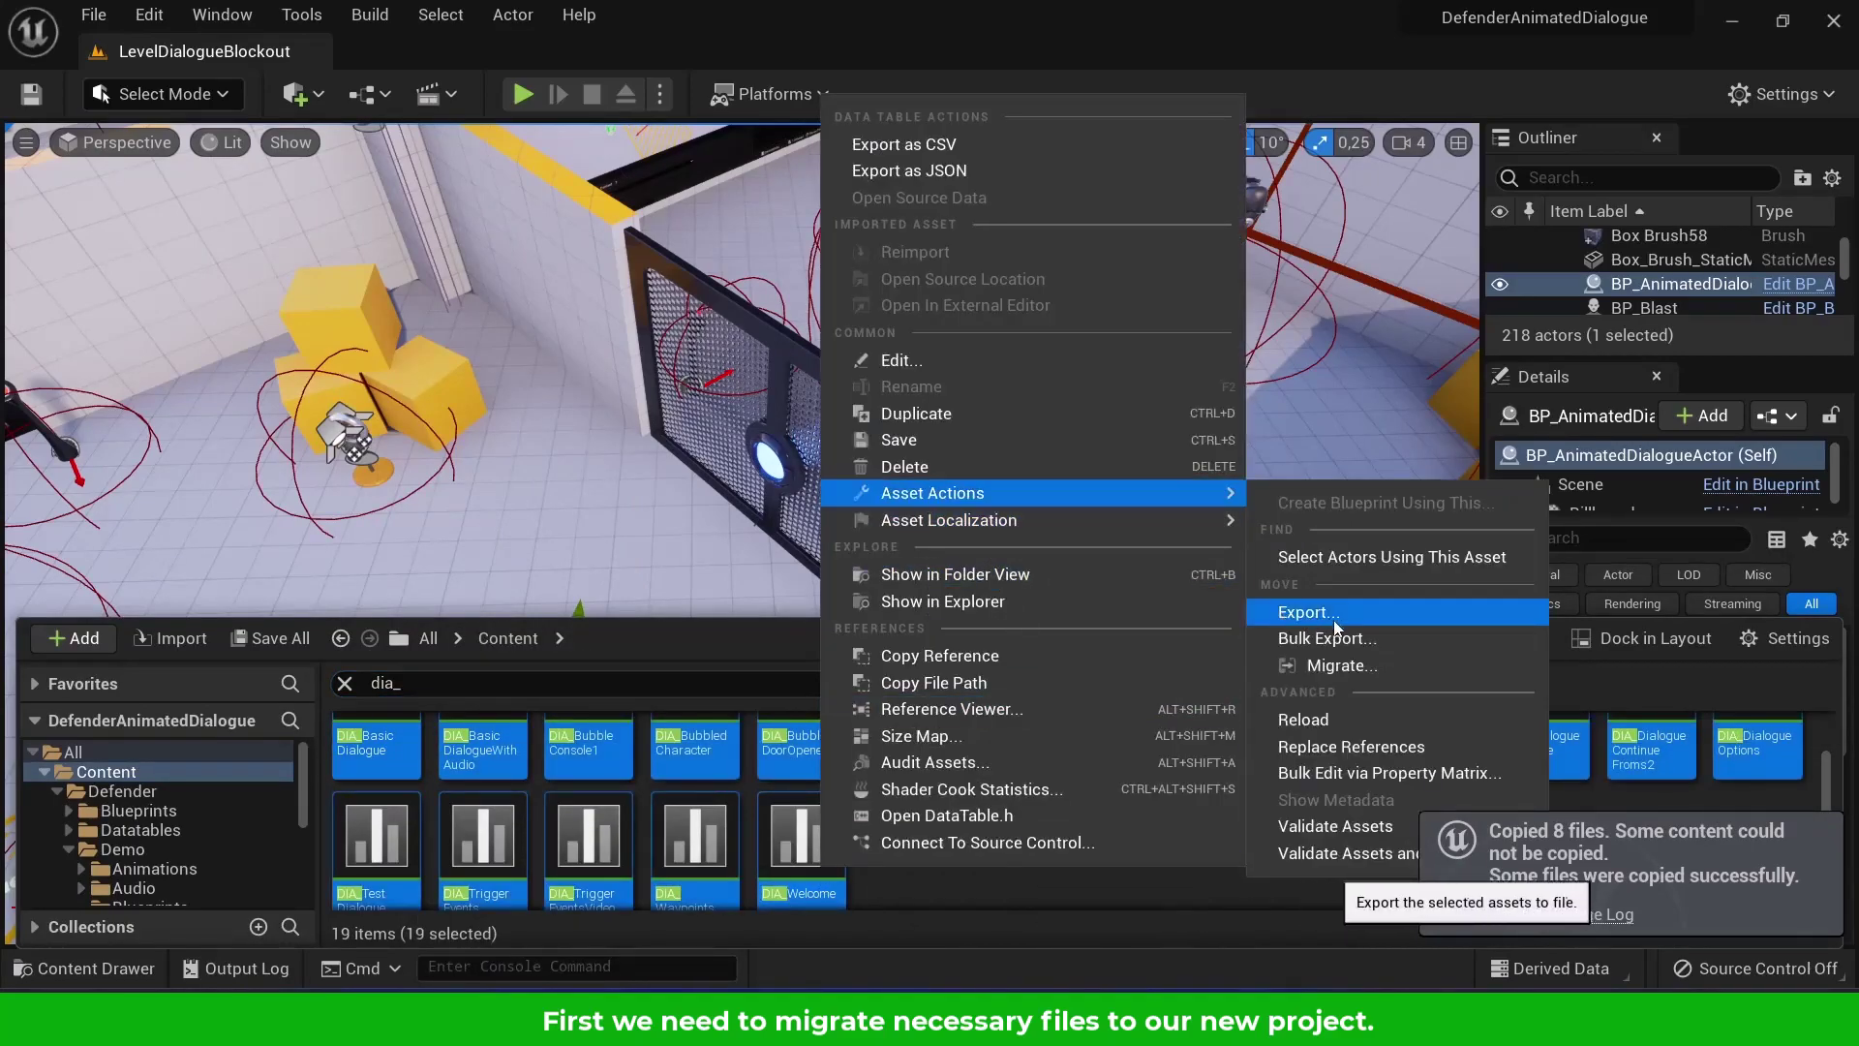
pyautogui.click(1338, 667)
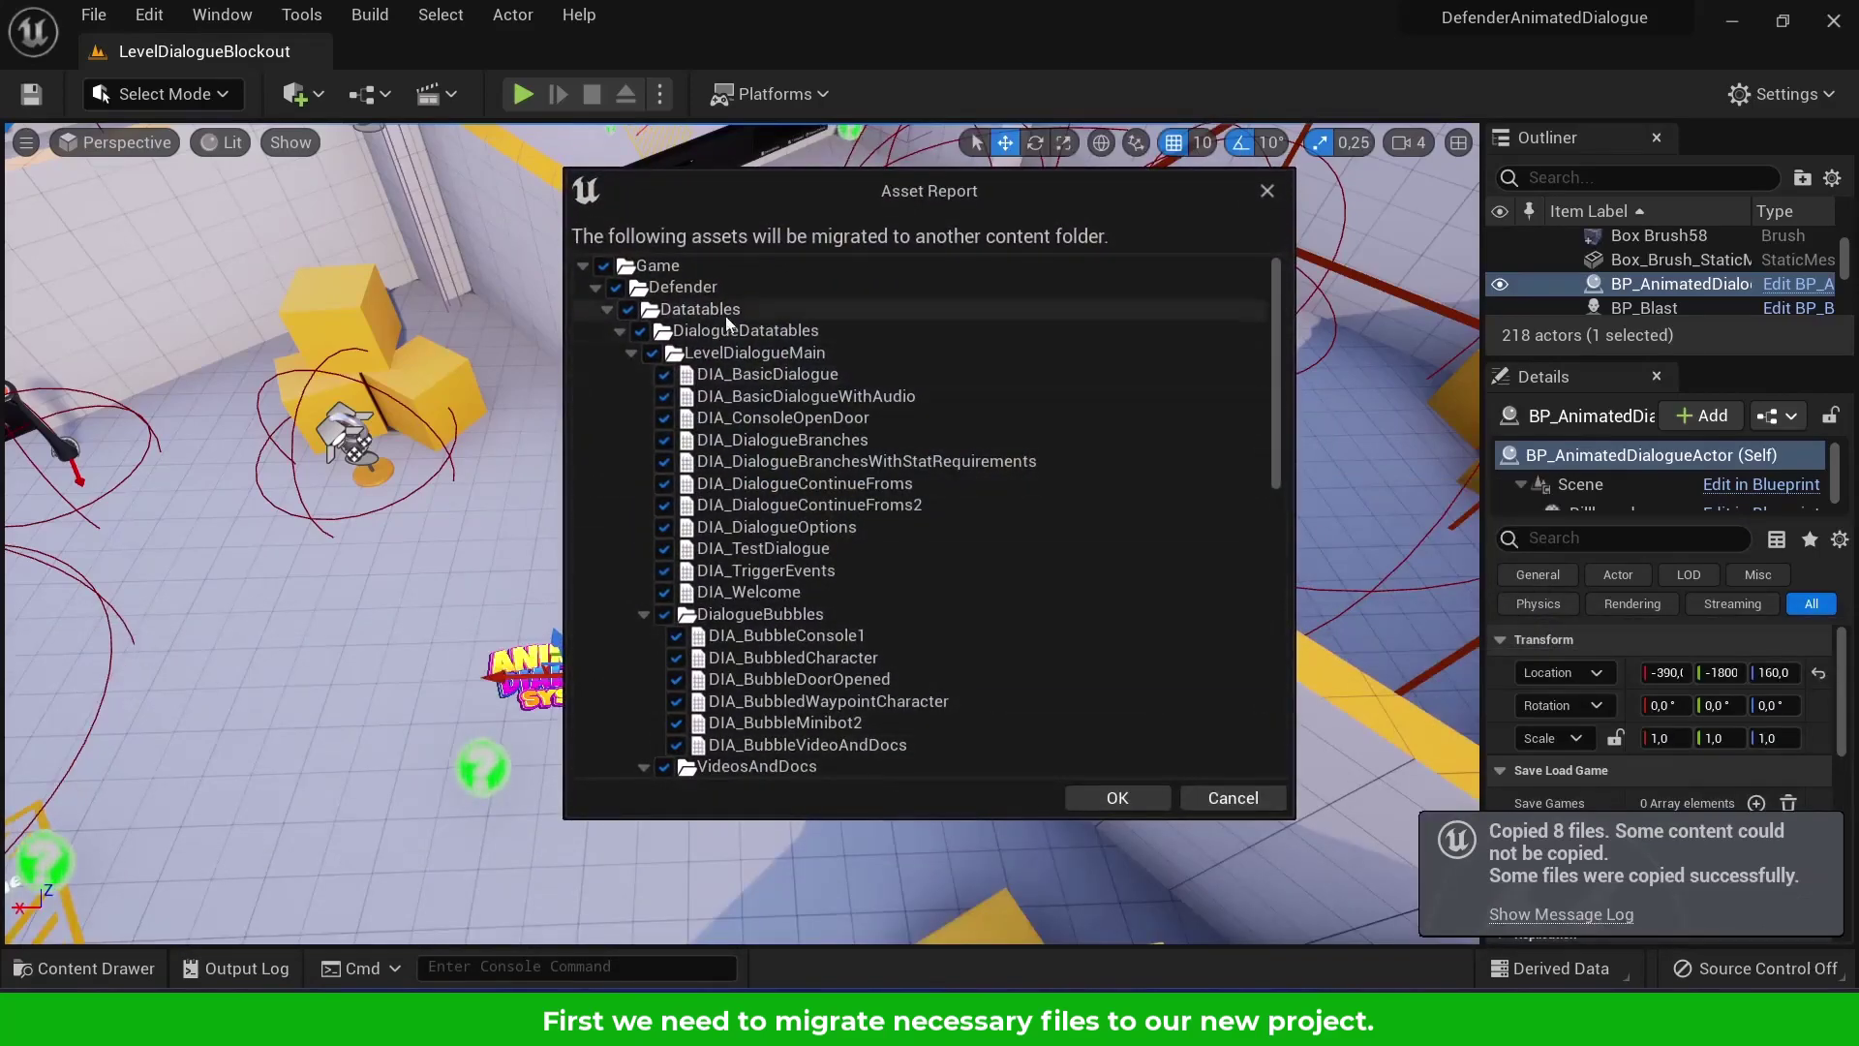
pyautogui.click(1117, 798)
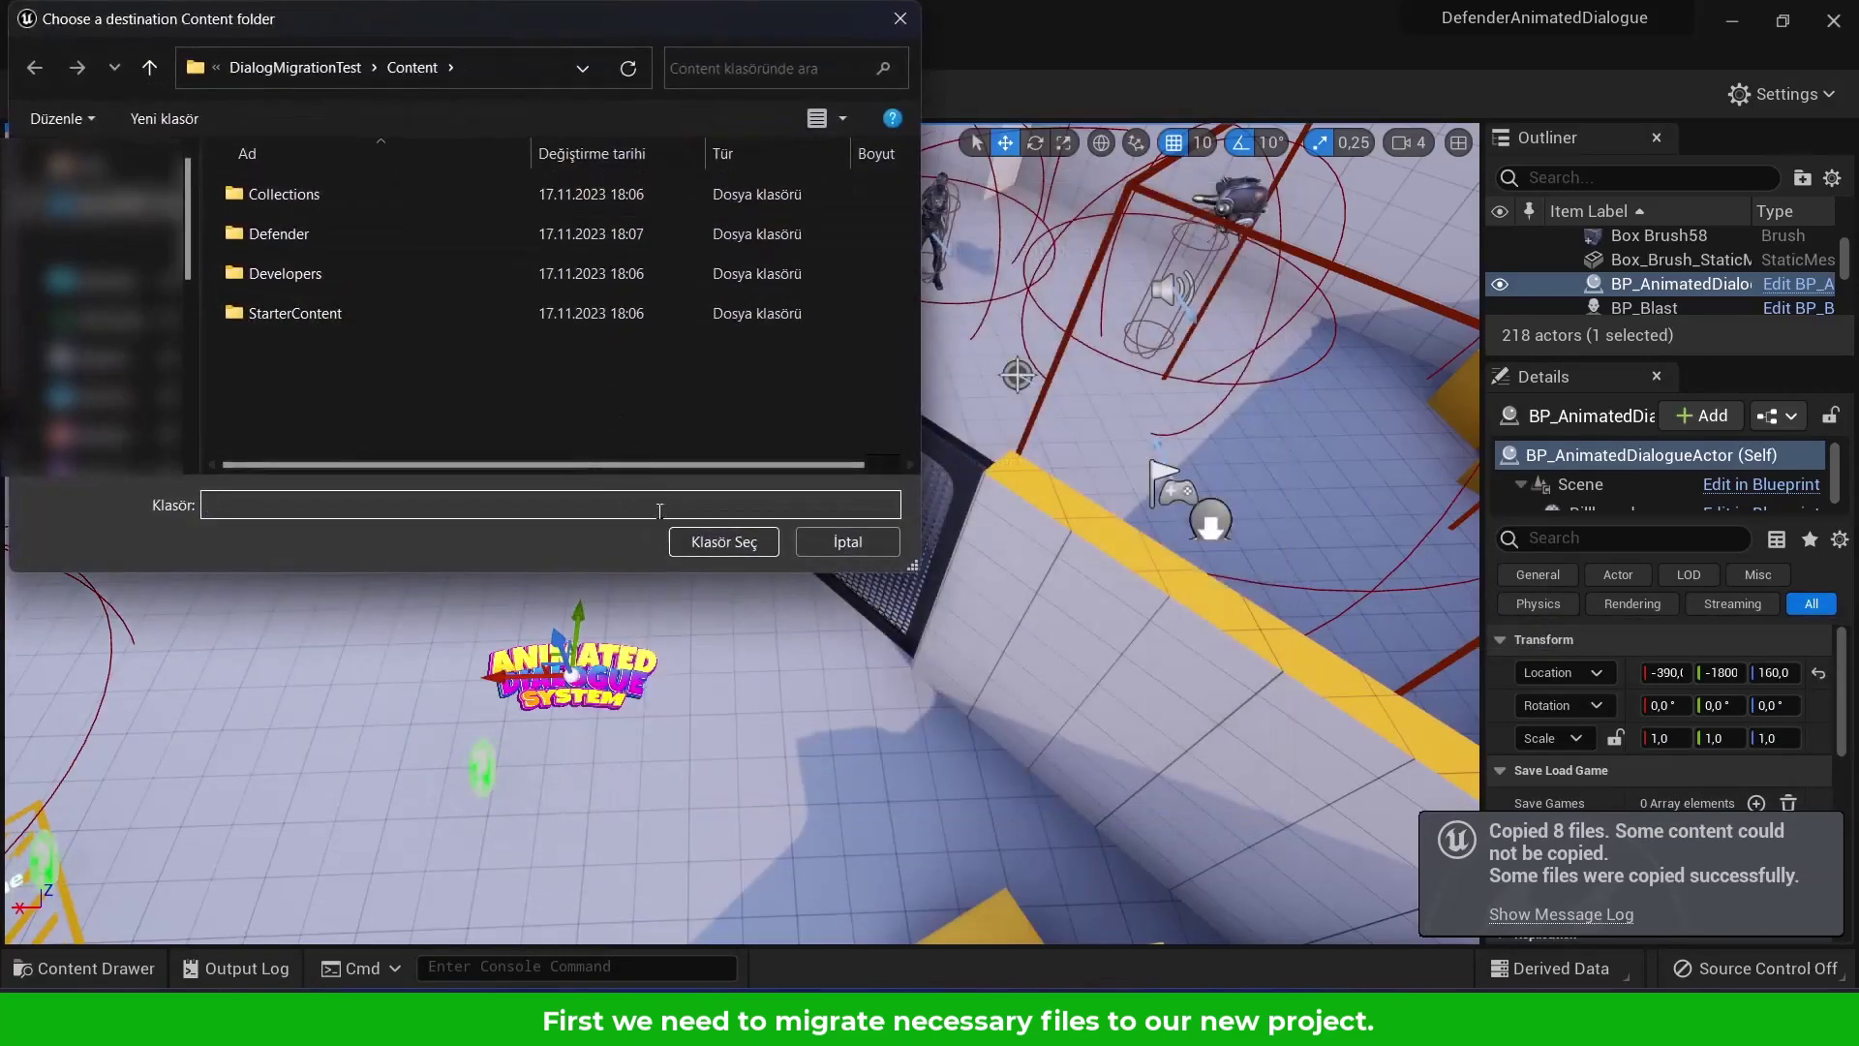
pyautogui.click(735, 542)
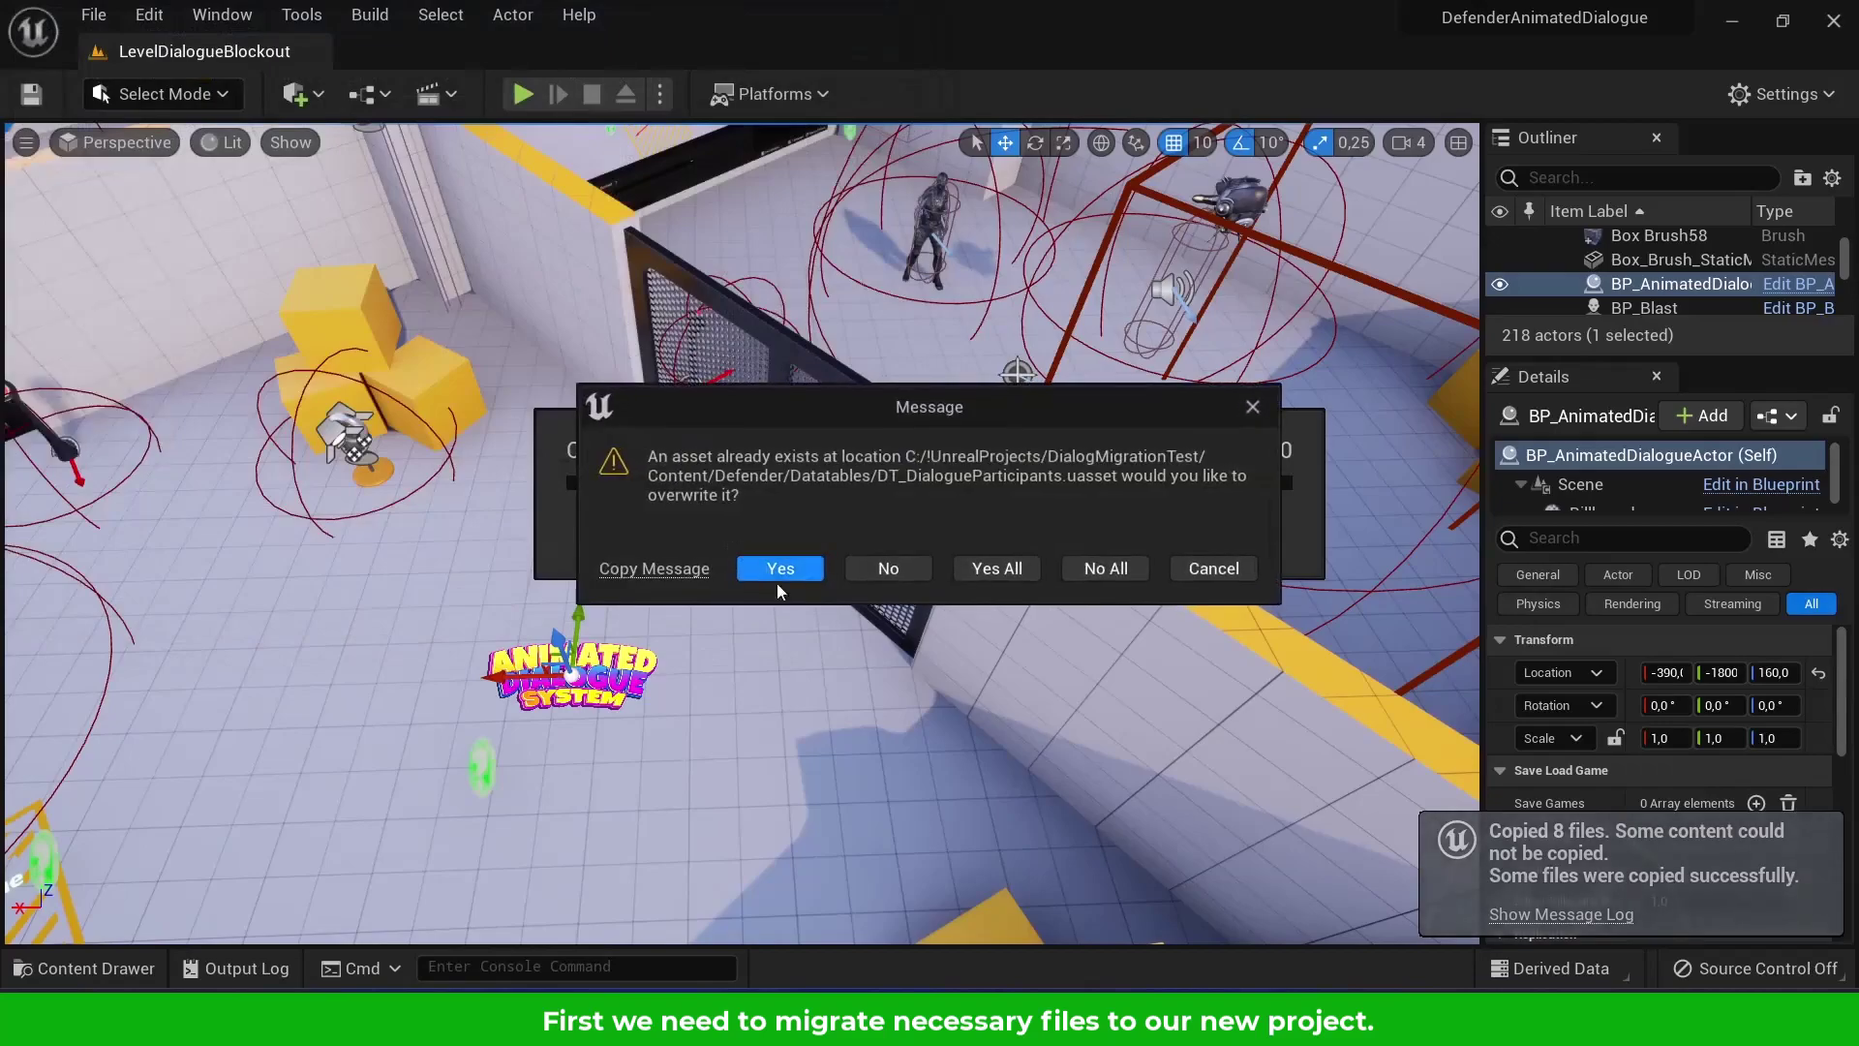
pyautogui.click(1095, 573)
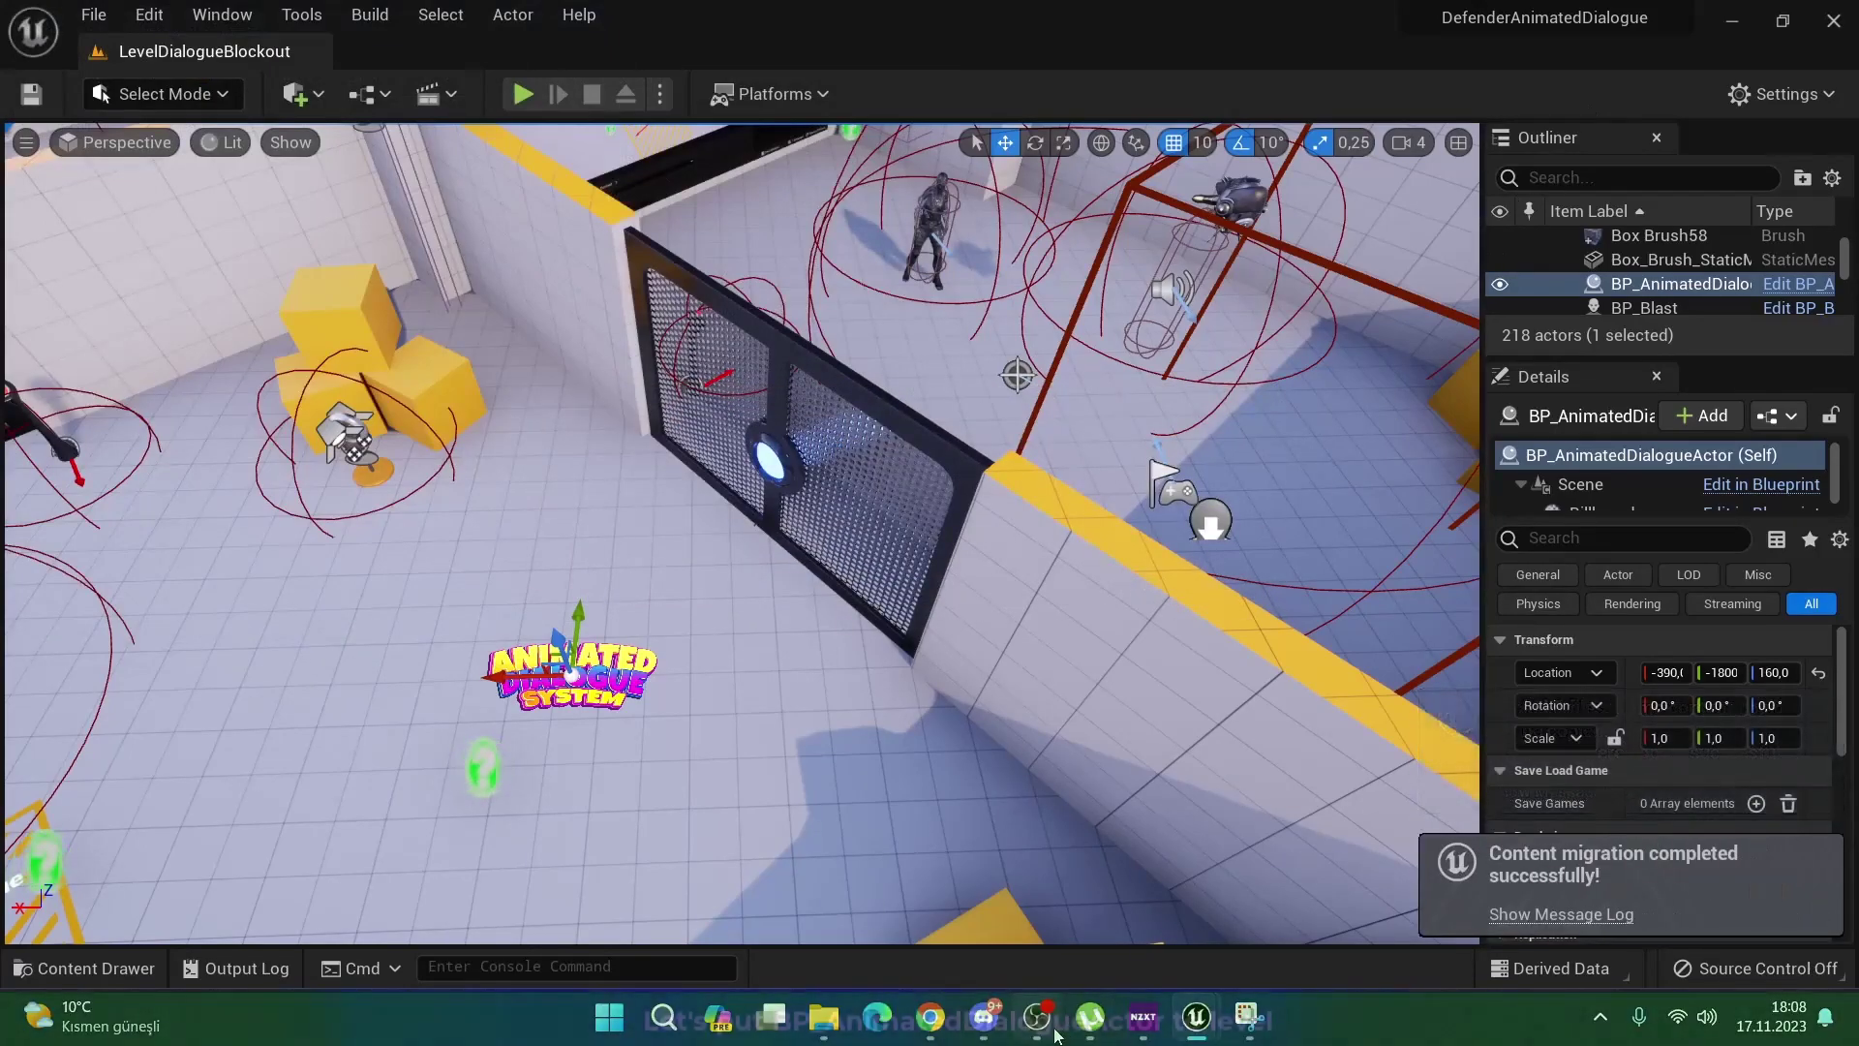
# Switch to the DialogMigrationTest project's editor and frame the floor around the player start in the level view
pyautogui.moveTo(1200, 1018)
pyautogui.click(1302, 947)
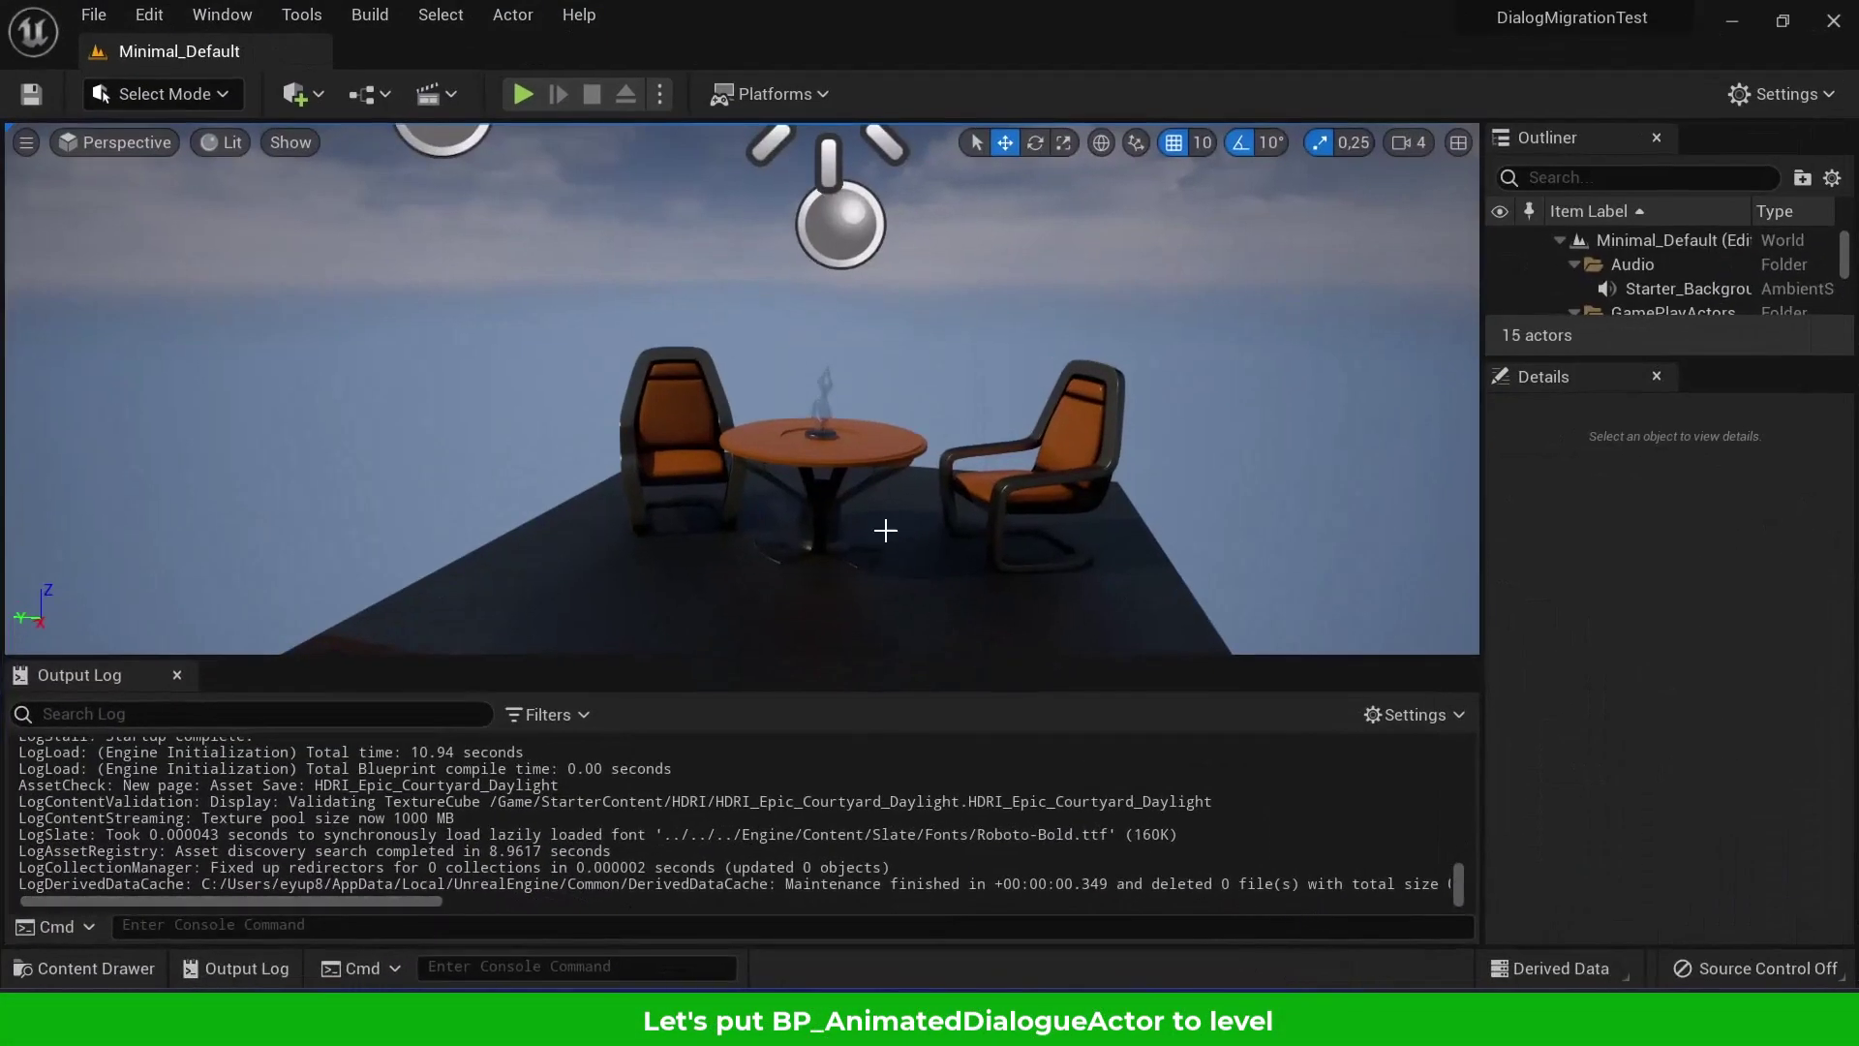
pyautogui.click(85, 970)
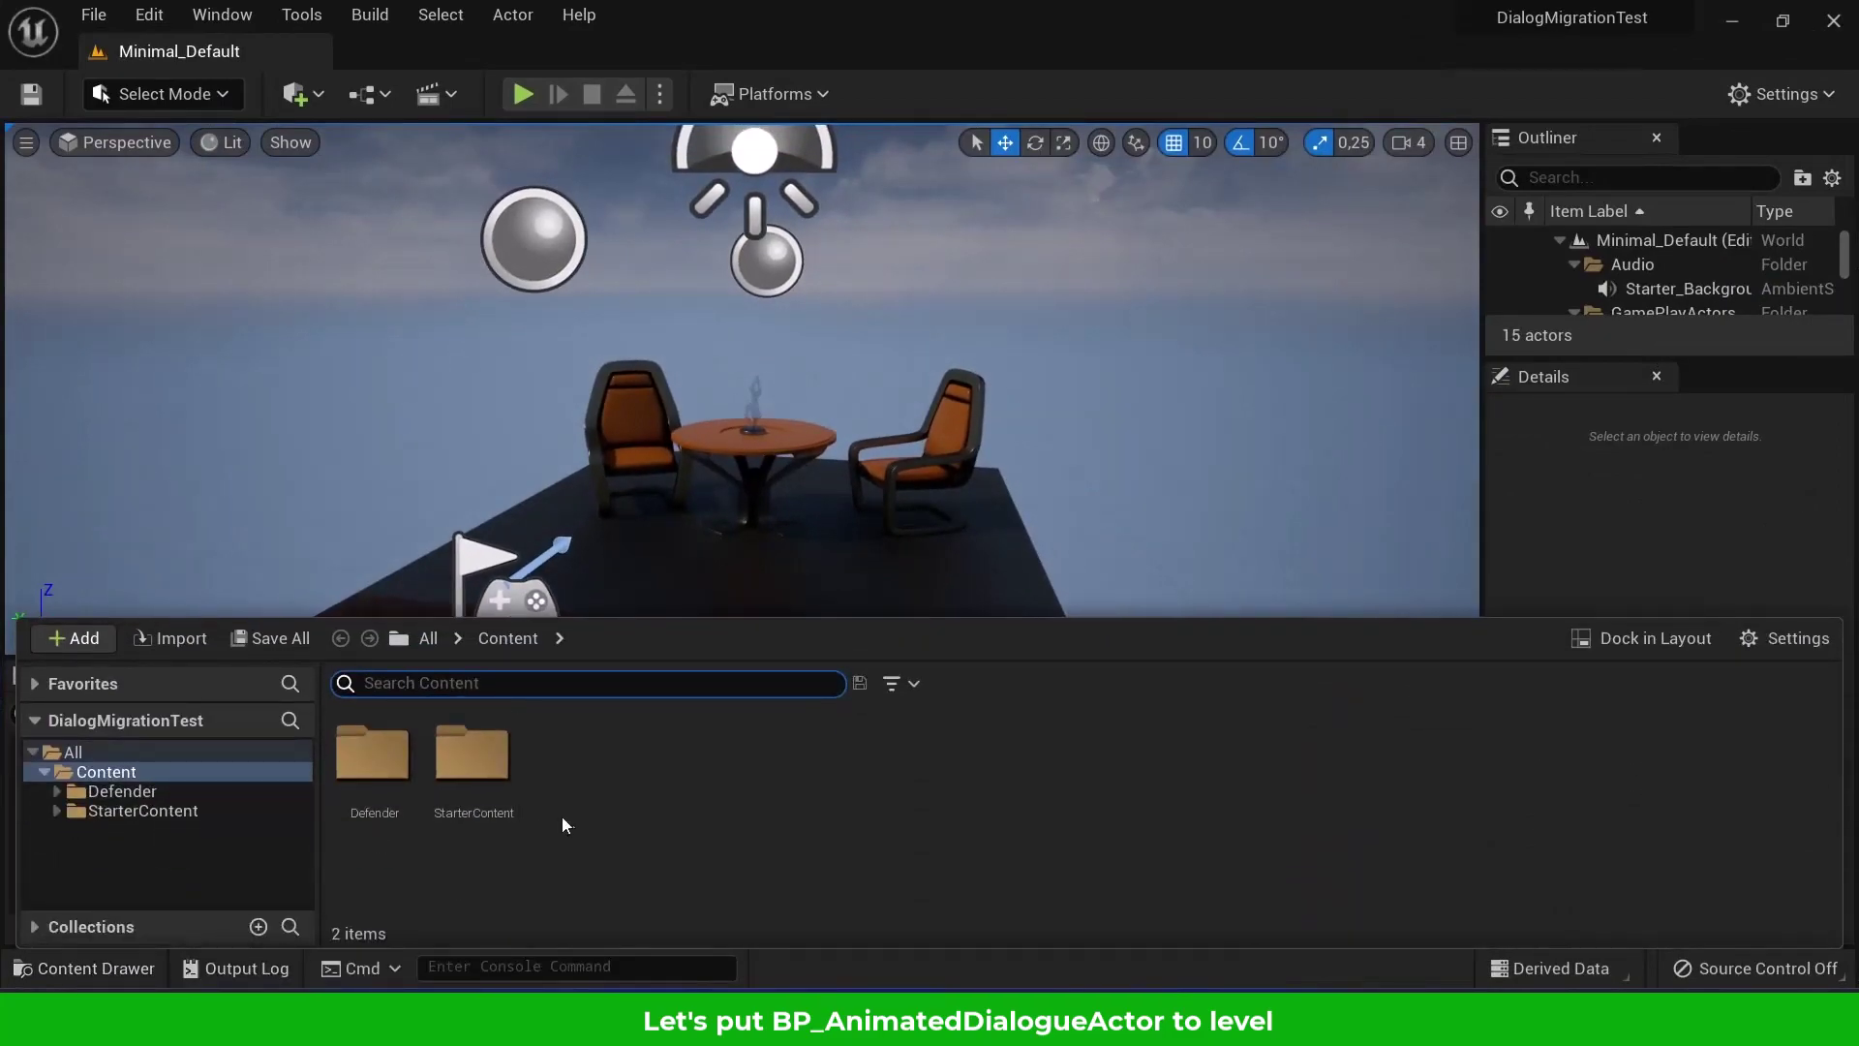
pyautogui.moveTo(333, 346); pyautogui.dragTo(286, 416)
# Search the Defender folder for "animated", place BP_AnimatedDialogueActor on the floor near the player start and frame it
pyautogui.click(116, 969)
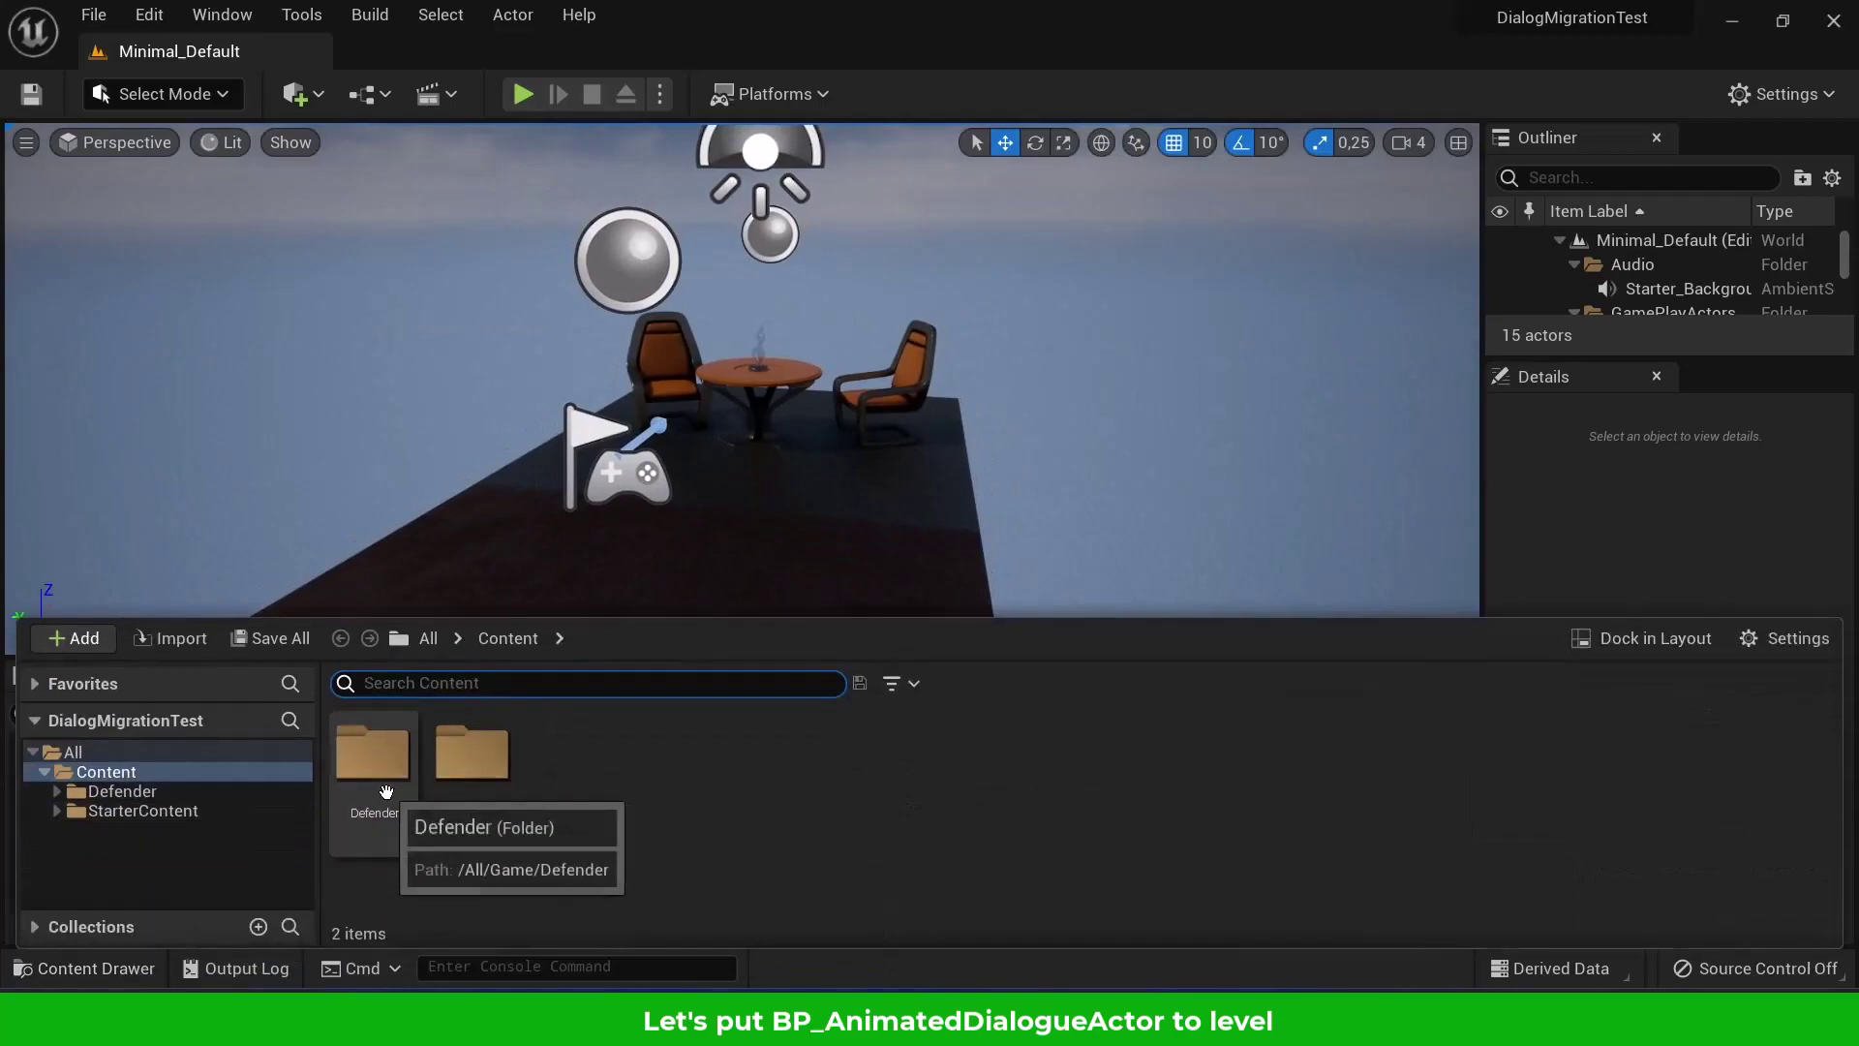
pyautogui.doubleClick(386, 793)
pyautogui.click(469, 678)
pyautogui.write('a')
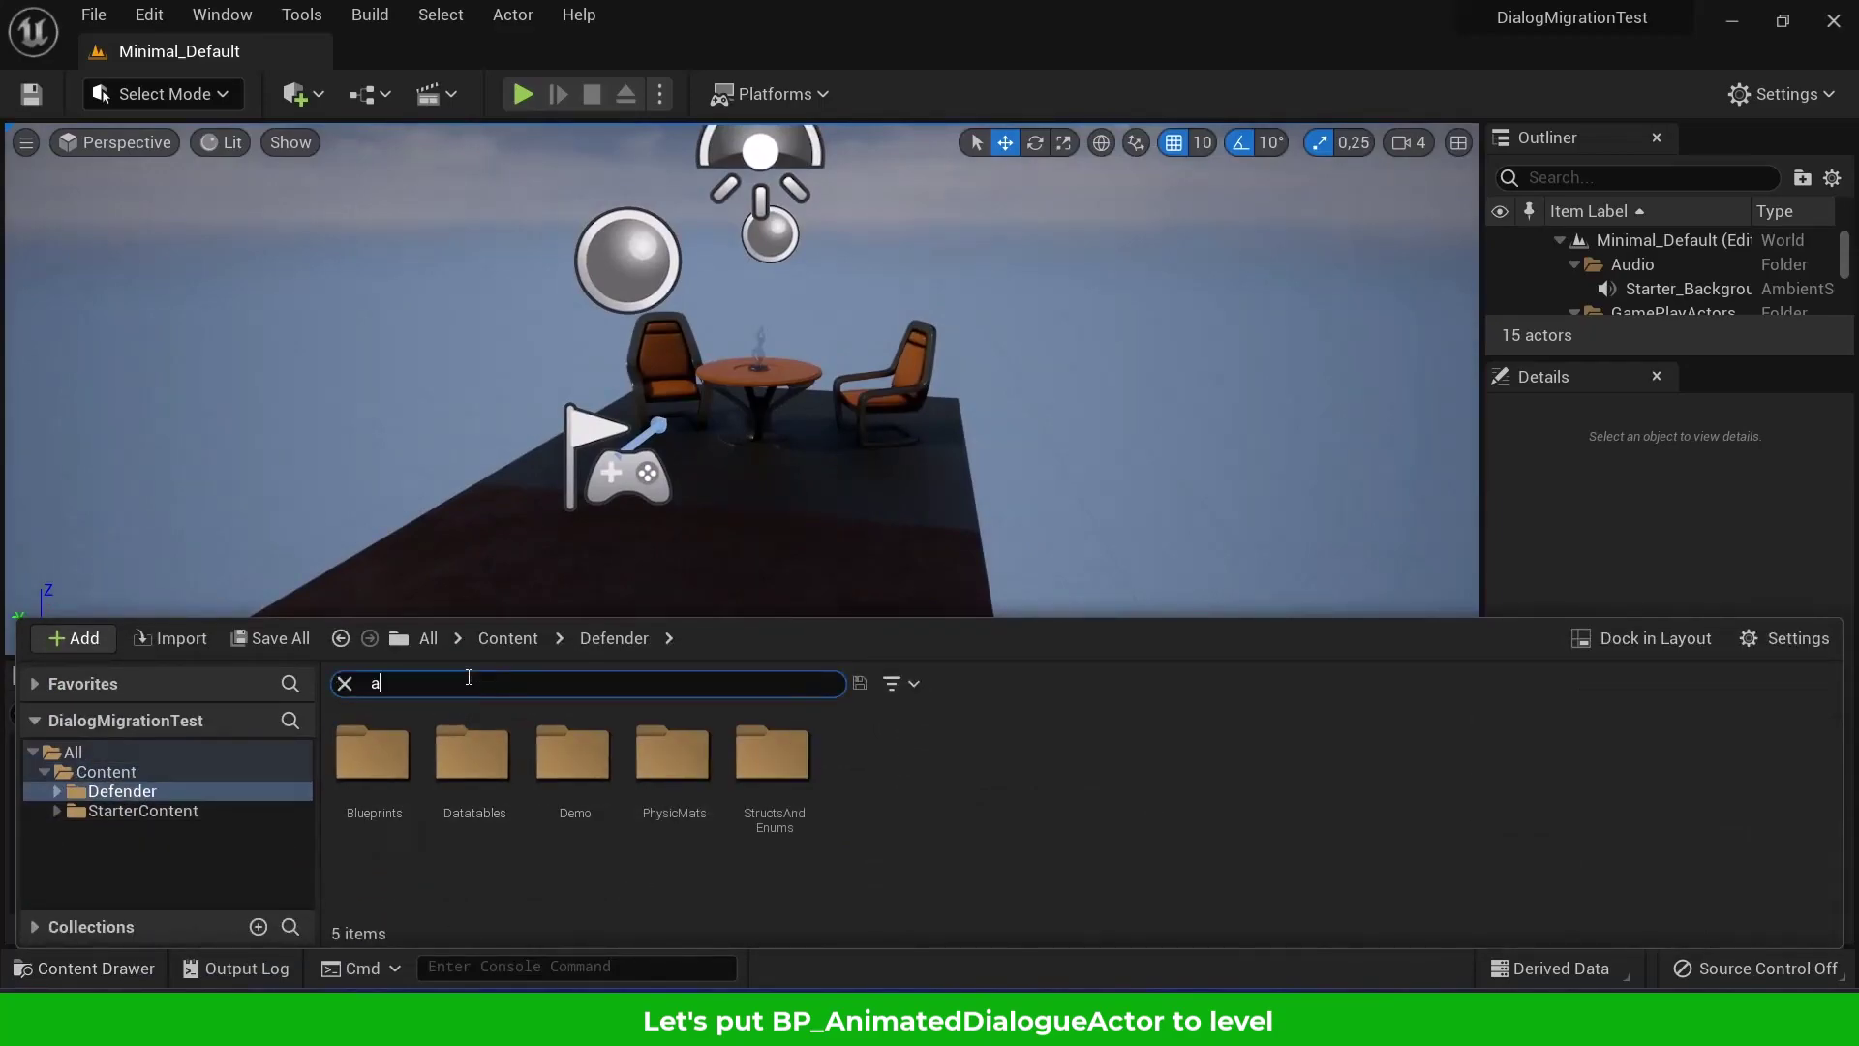
pyautogui.write('nimated')
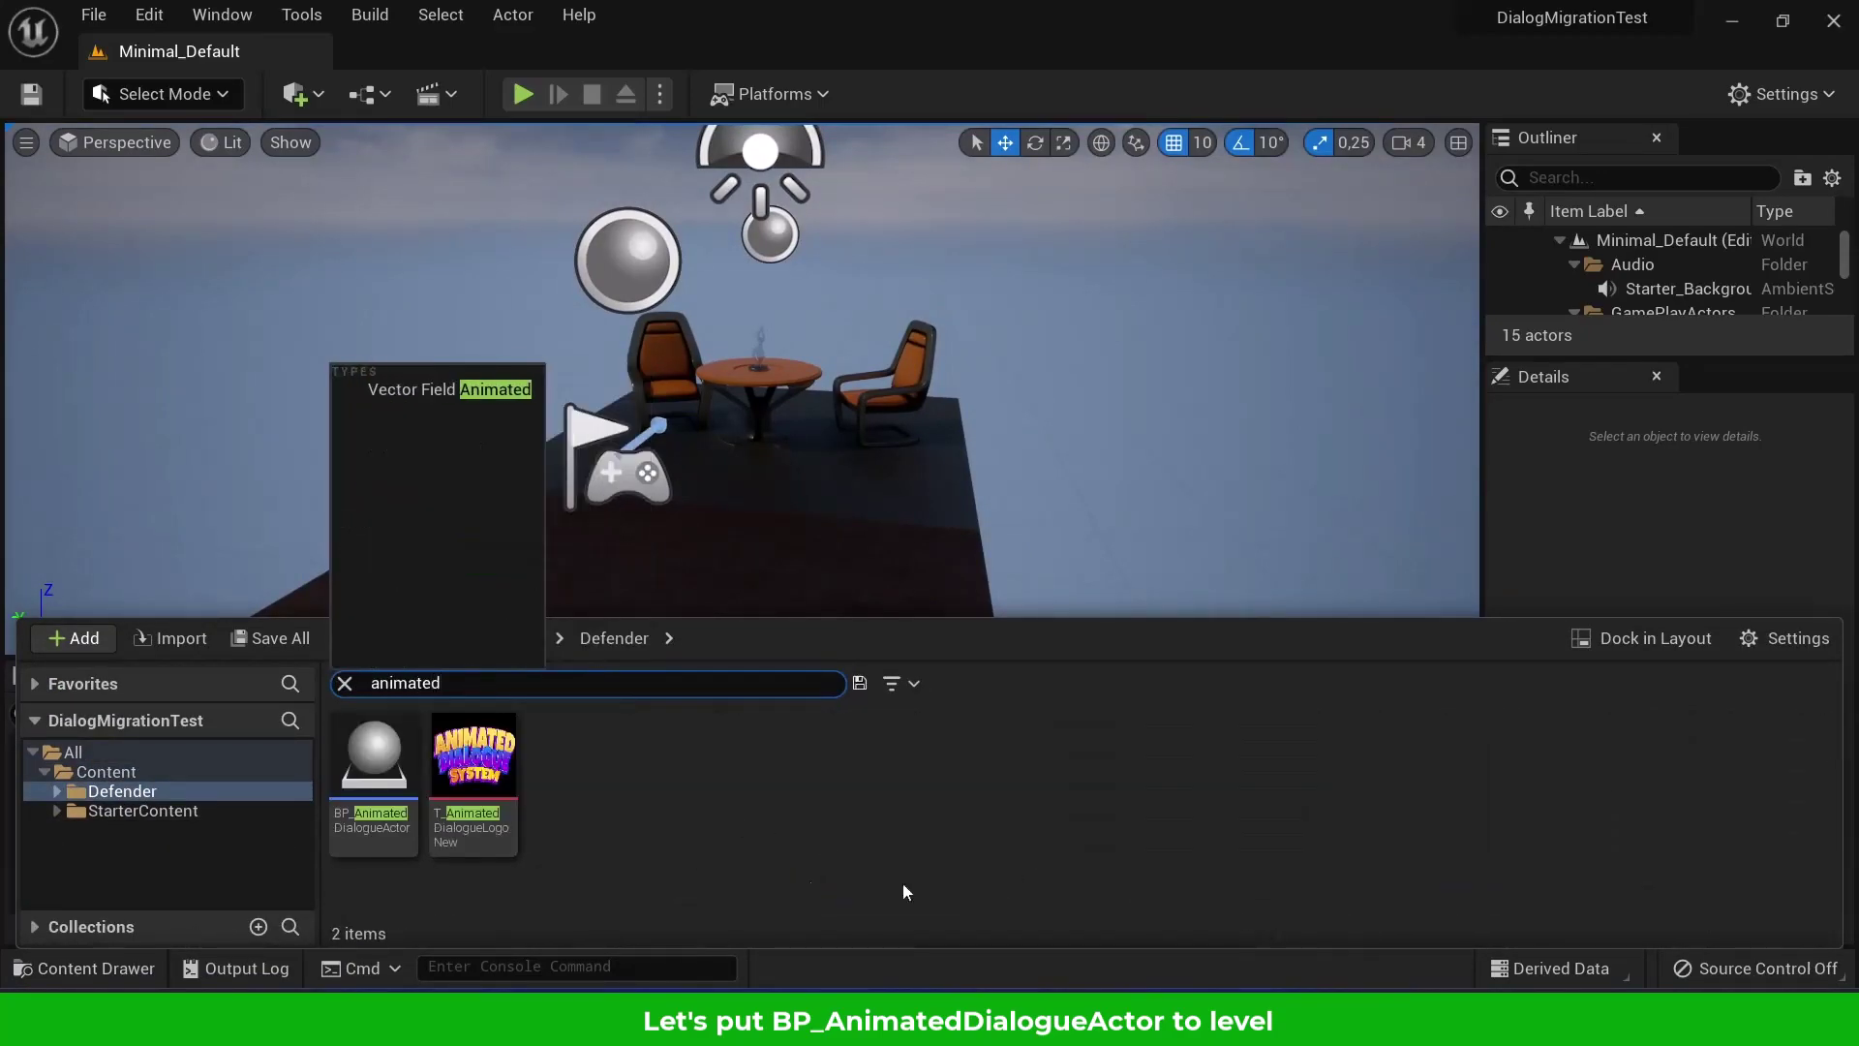
pyautogui.click(415, 781)
pyautogui.moveTo(712, 508); pyautogui.dragTo(710, 548)
pyautogui.press('f')
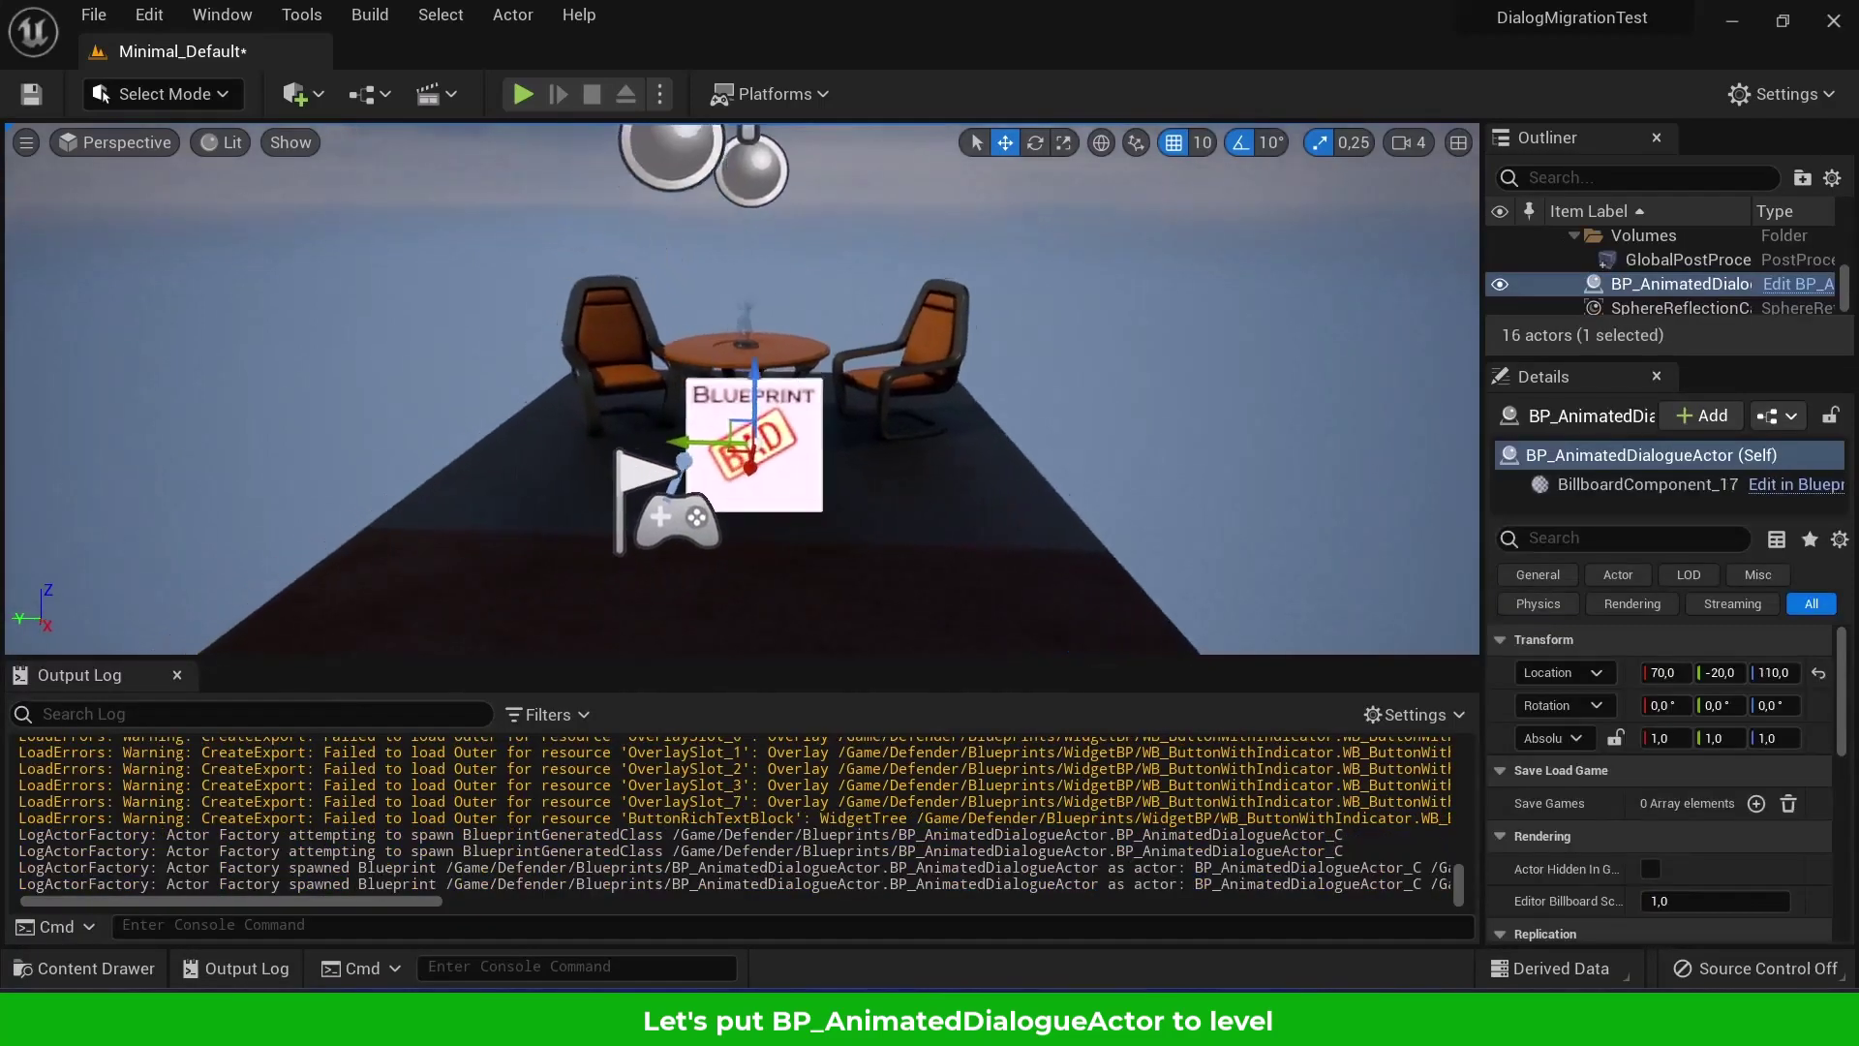
# Try to play the level, declining to run with unresolved Blueprint compiler errors, and close the message log
pyautogui.click(521, 95)
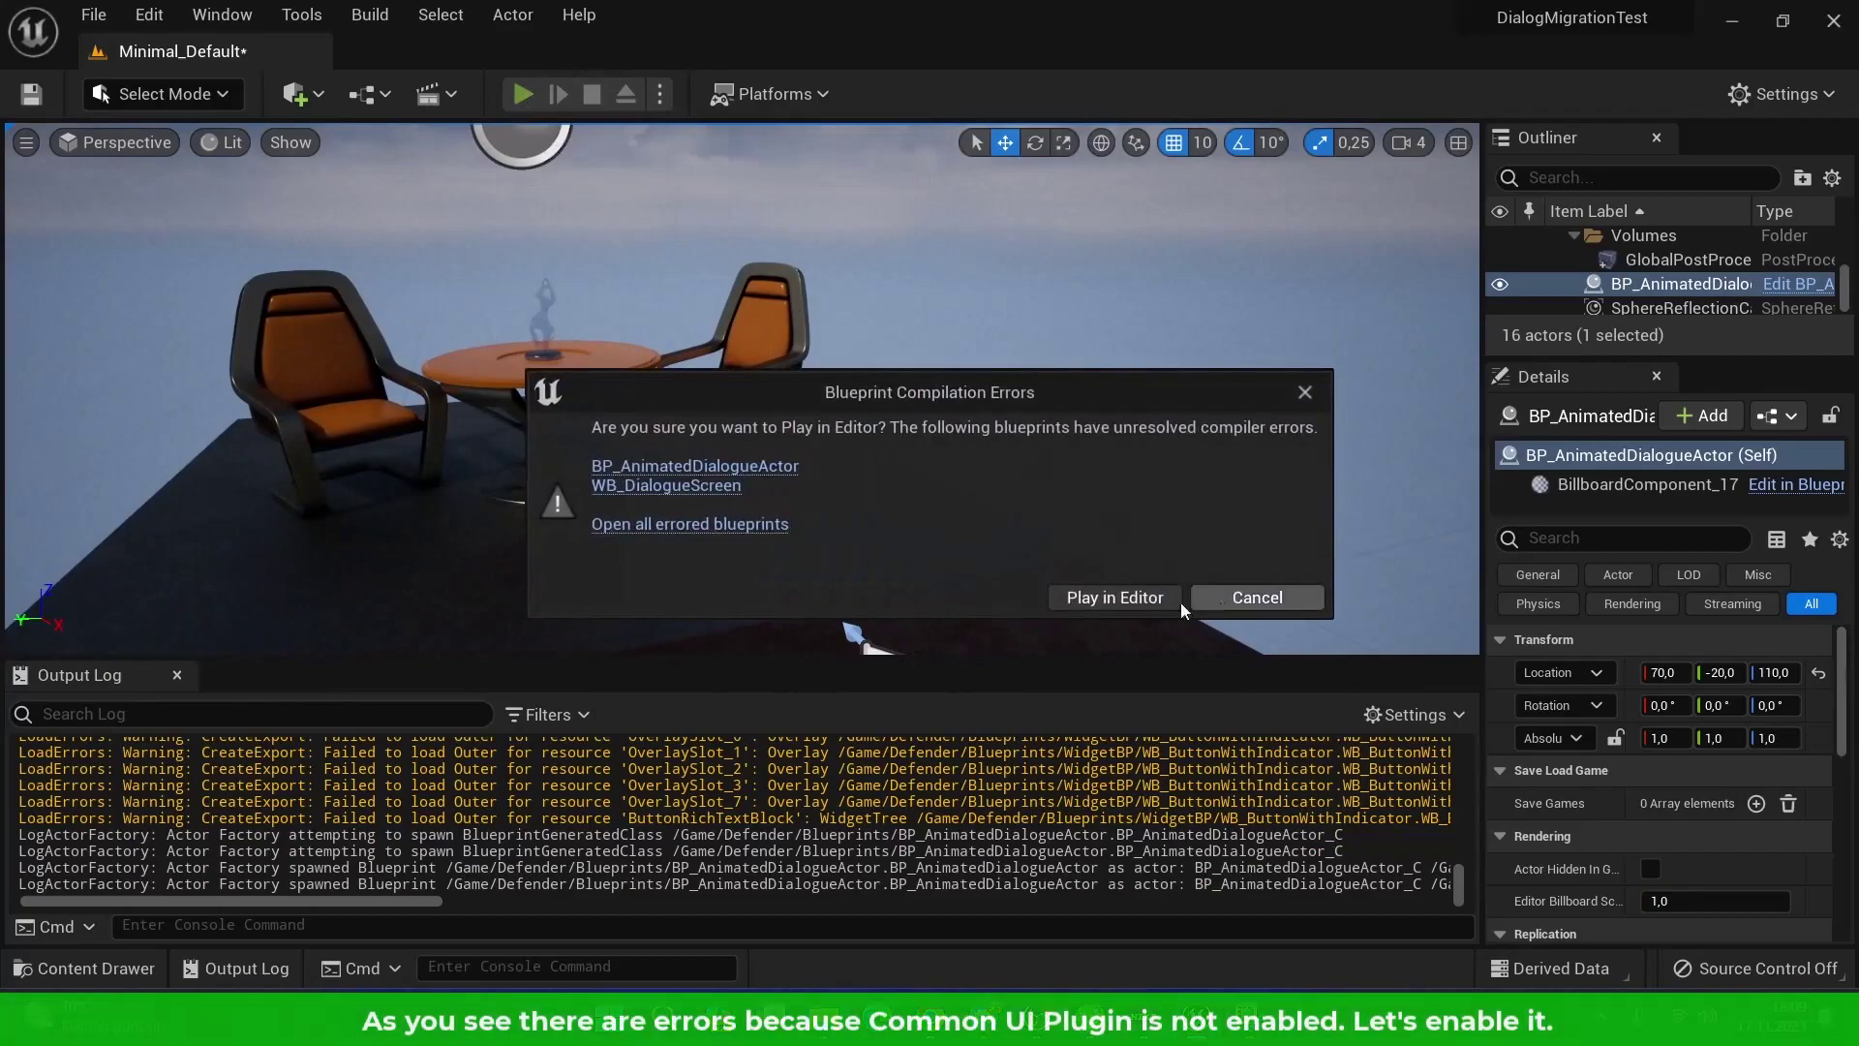
pyautogui.click(1211, 600)
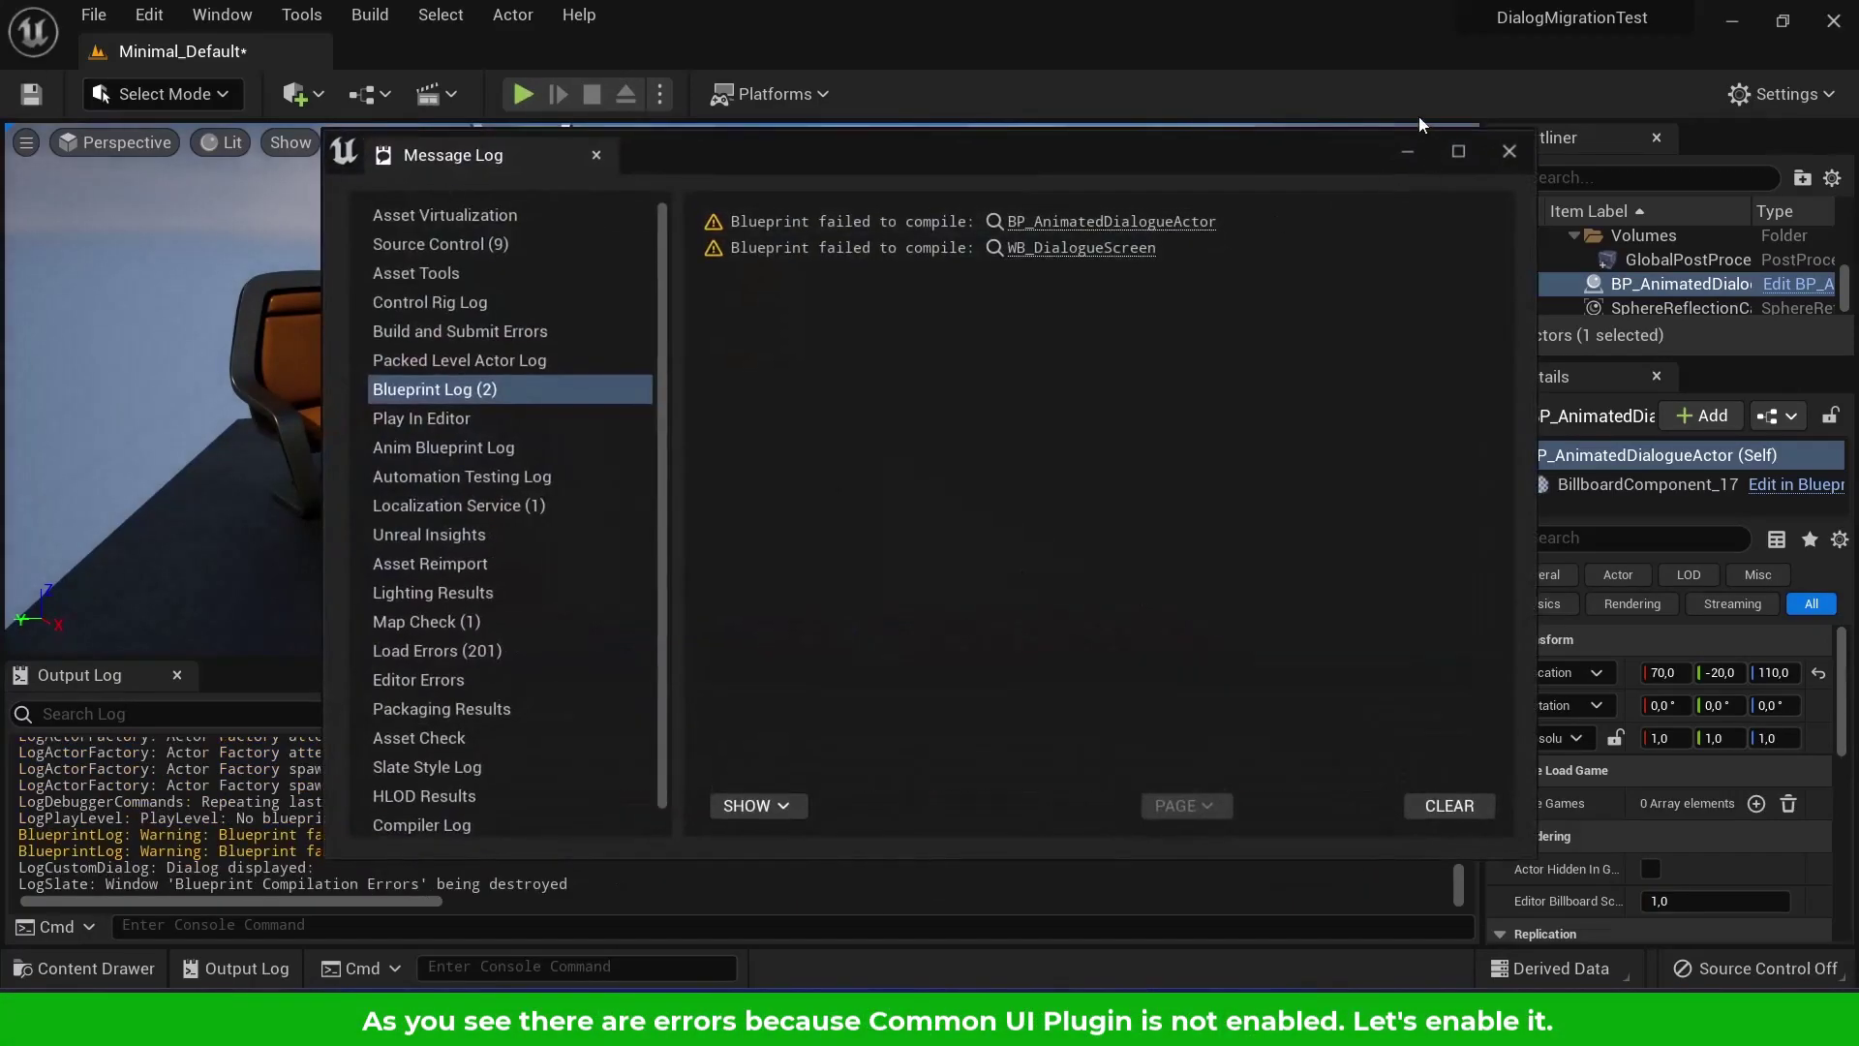
pyautogui.click(1510, 152)
# Find the built-in Common UI Plugin by searching "comm", enable it, restart the editor and close the plugin browser
pyautogui.click(150, 16)
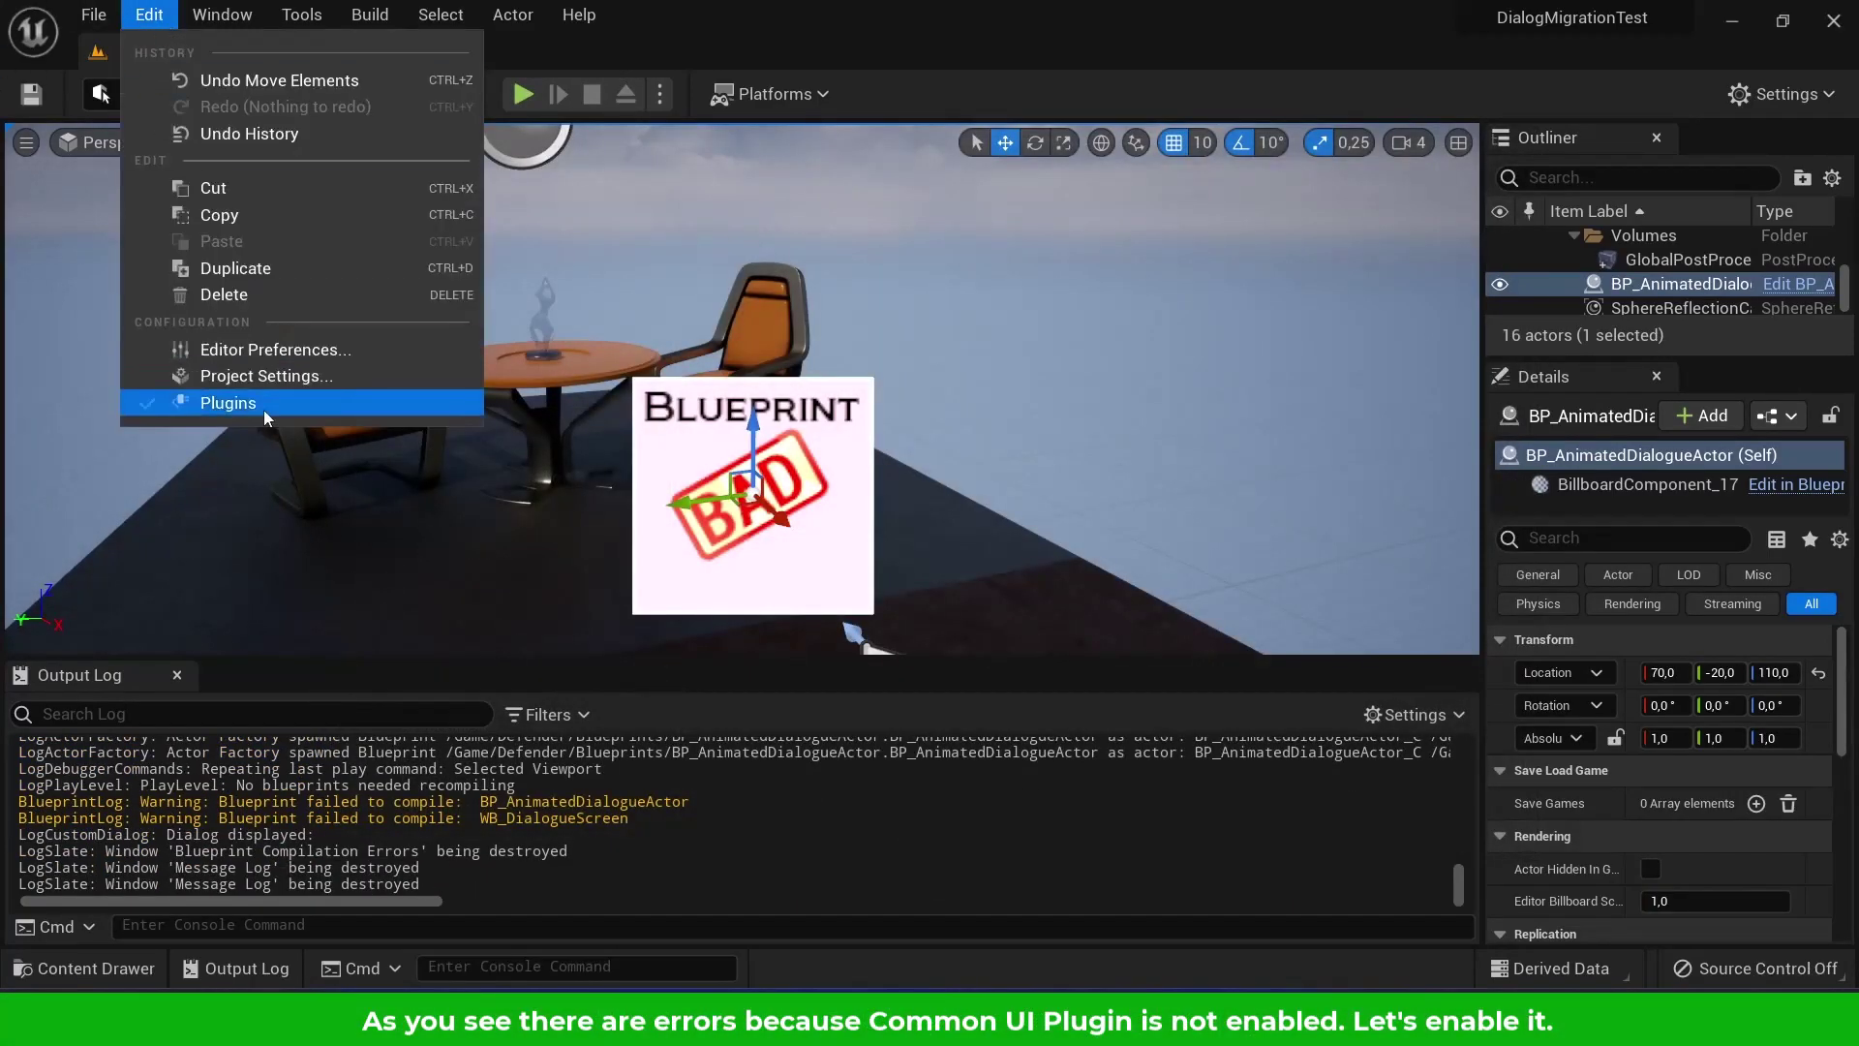
pyautogui.click(281, 414)
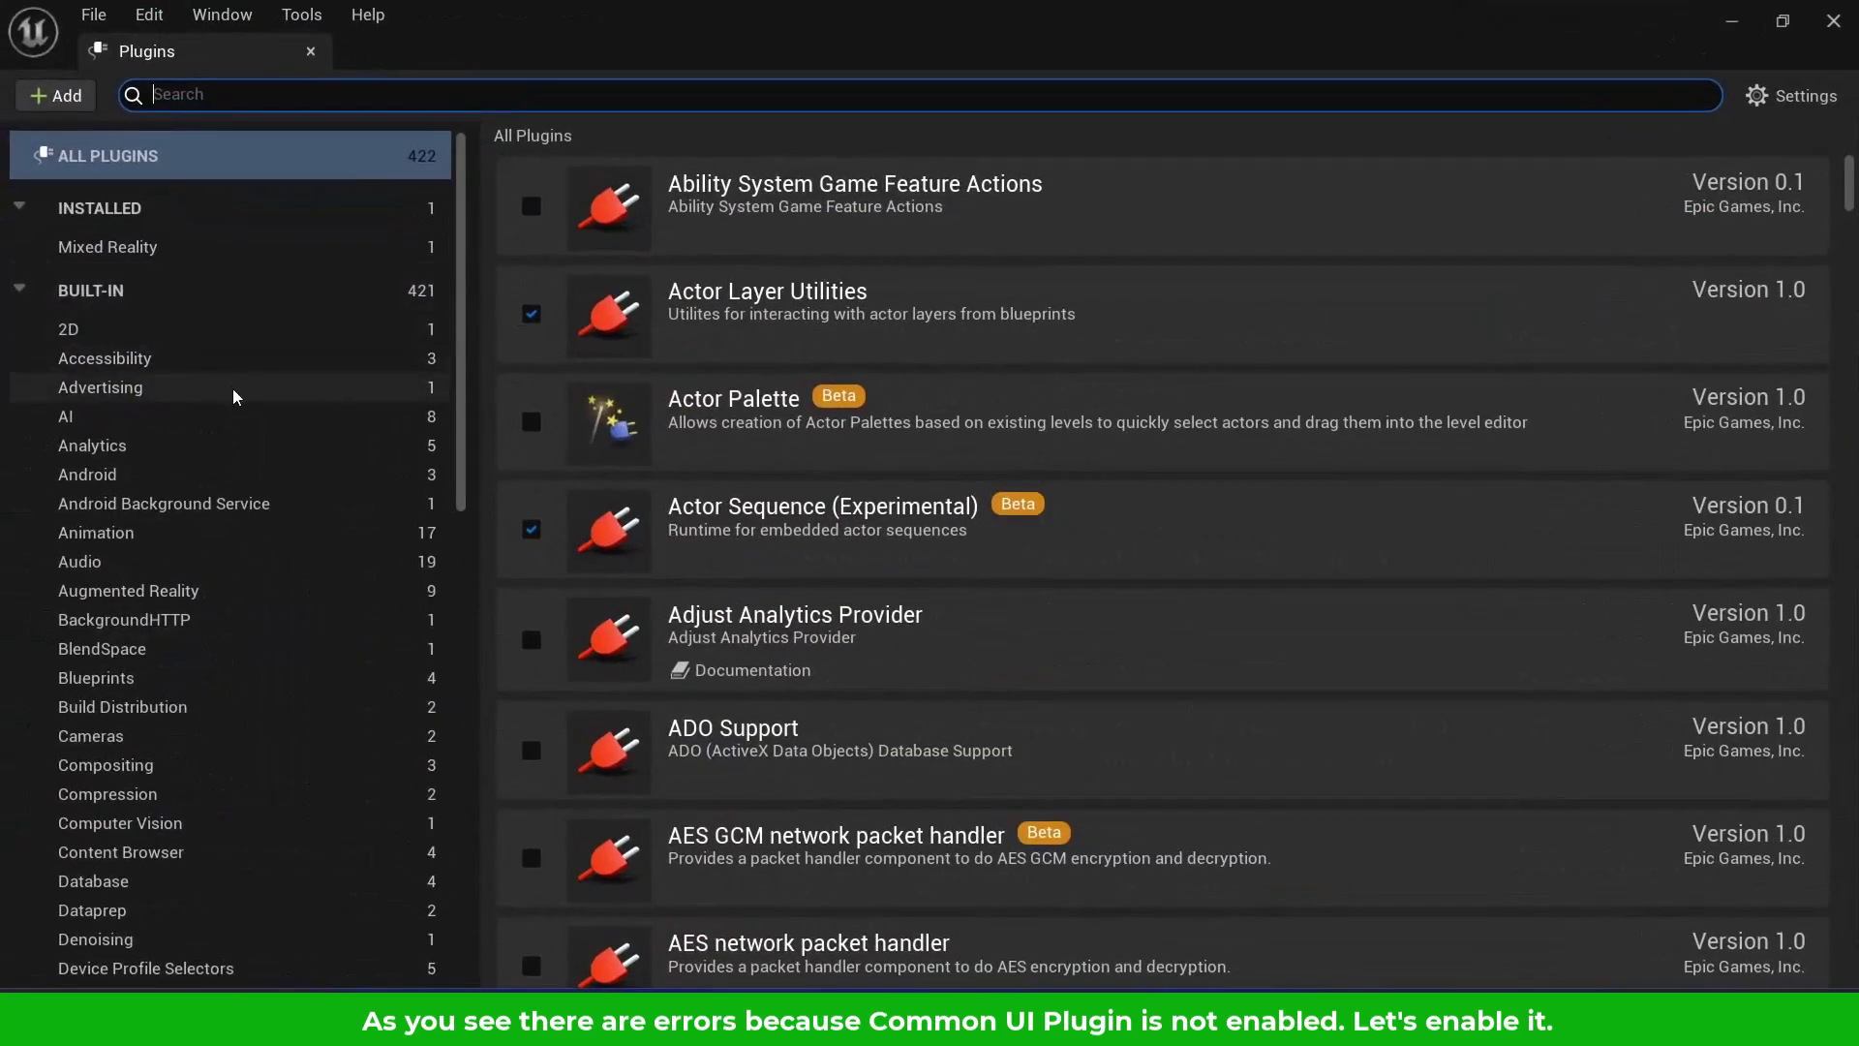
pyautogui.click(320, 291)
pyautogui.click(626, 88)
pyautogui.write('comm')
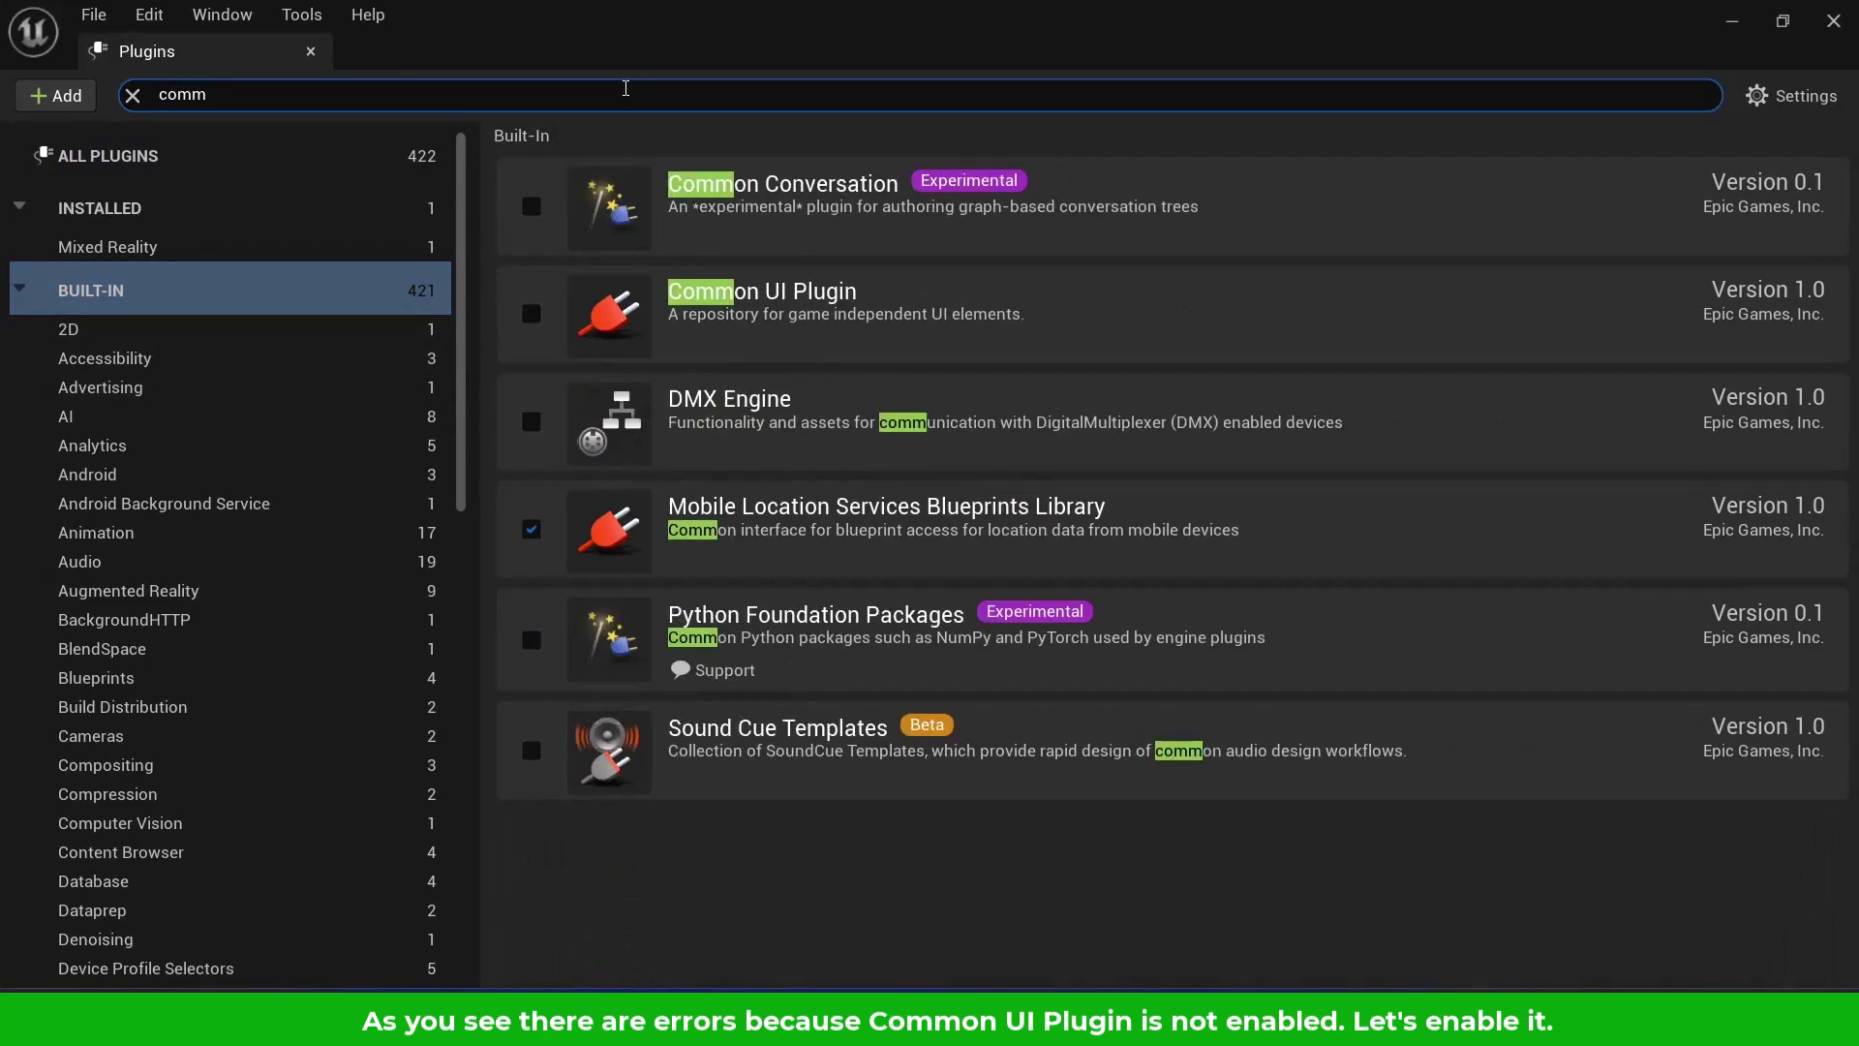
pyautogui.click(531, 313)
pyautogui.click(1753, 934)
pyautogui.click(986, 778)
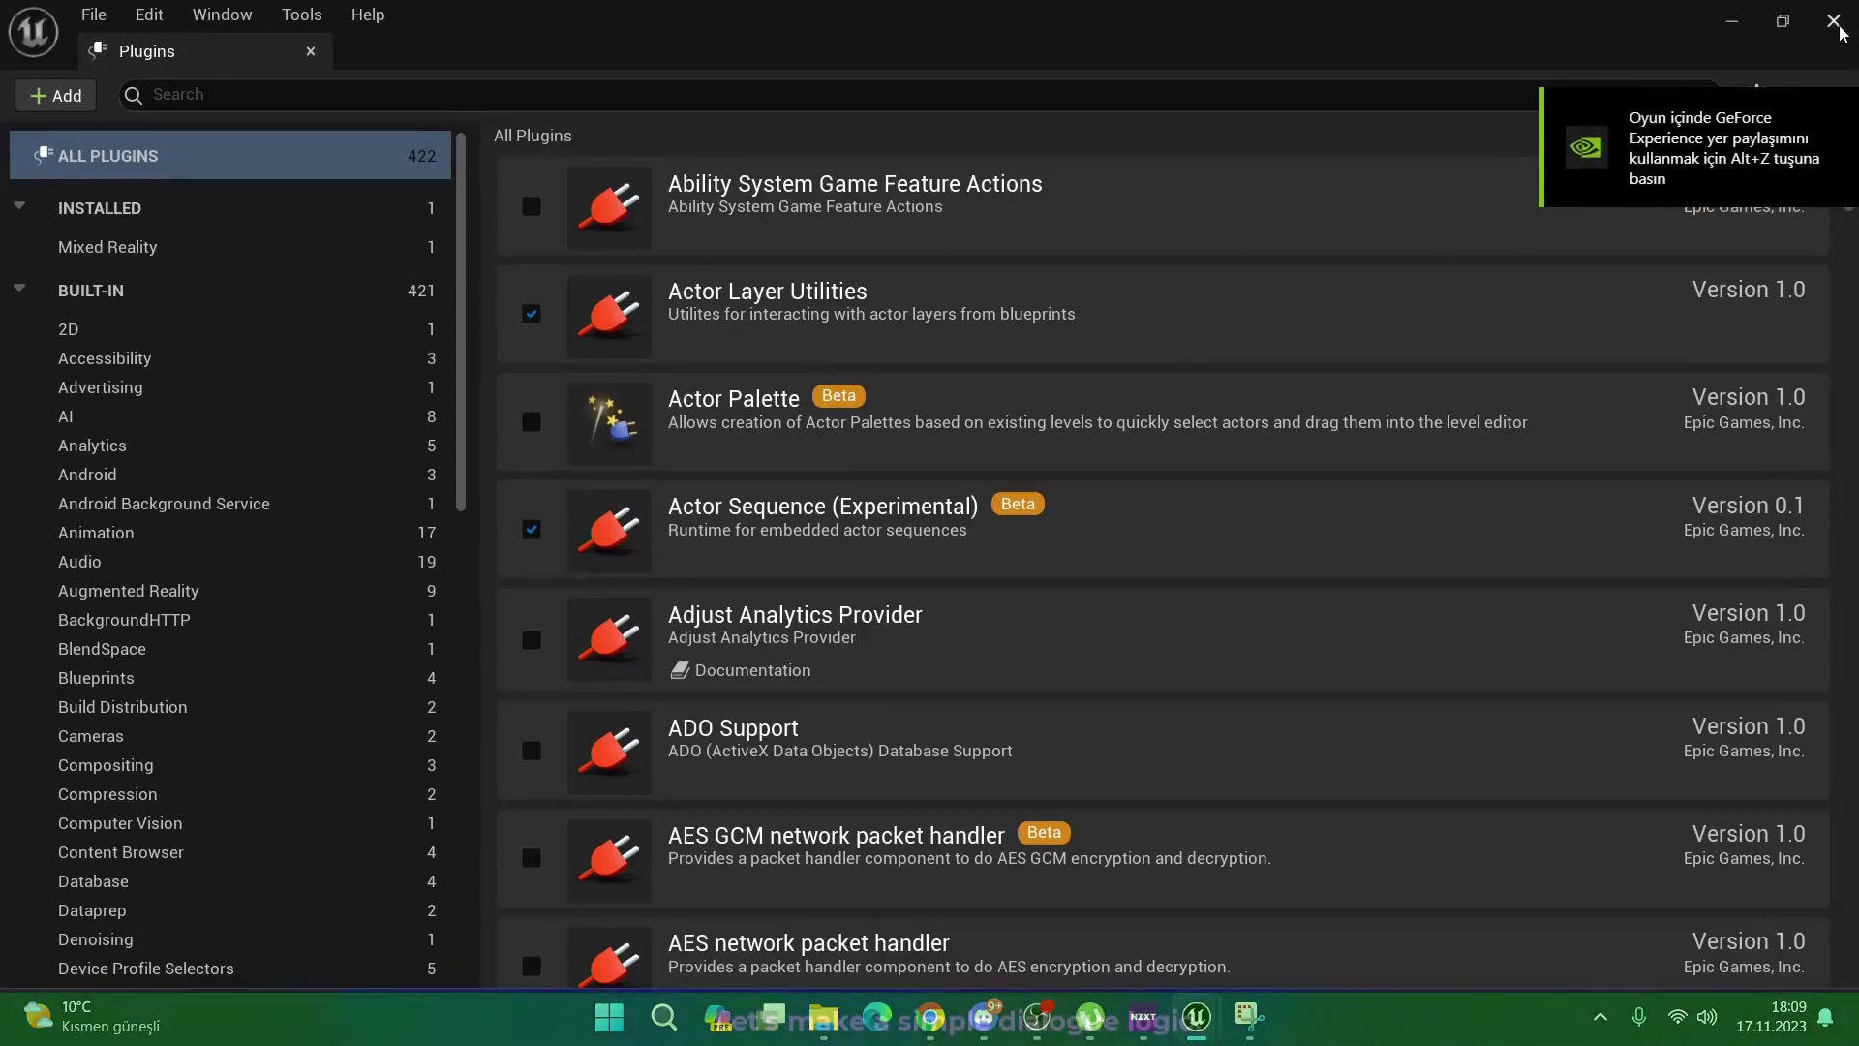
pyautogui.click(1835, 22)
pyautogui.moveTo(661, 228)
pyautogui.mouseDown(button='right')
pyautogui.moveTo(620, 228)
pyautogui.moveTo(662, 228)
pyautogui.mouseUp(button='right')
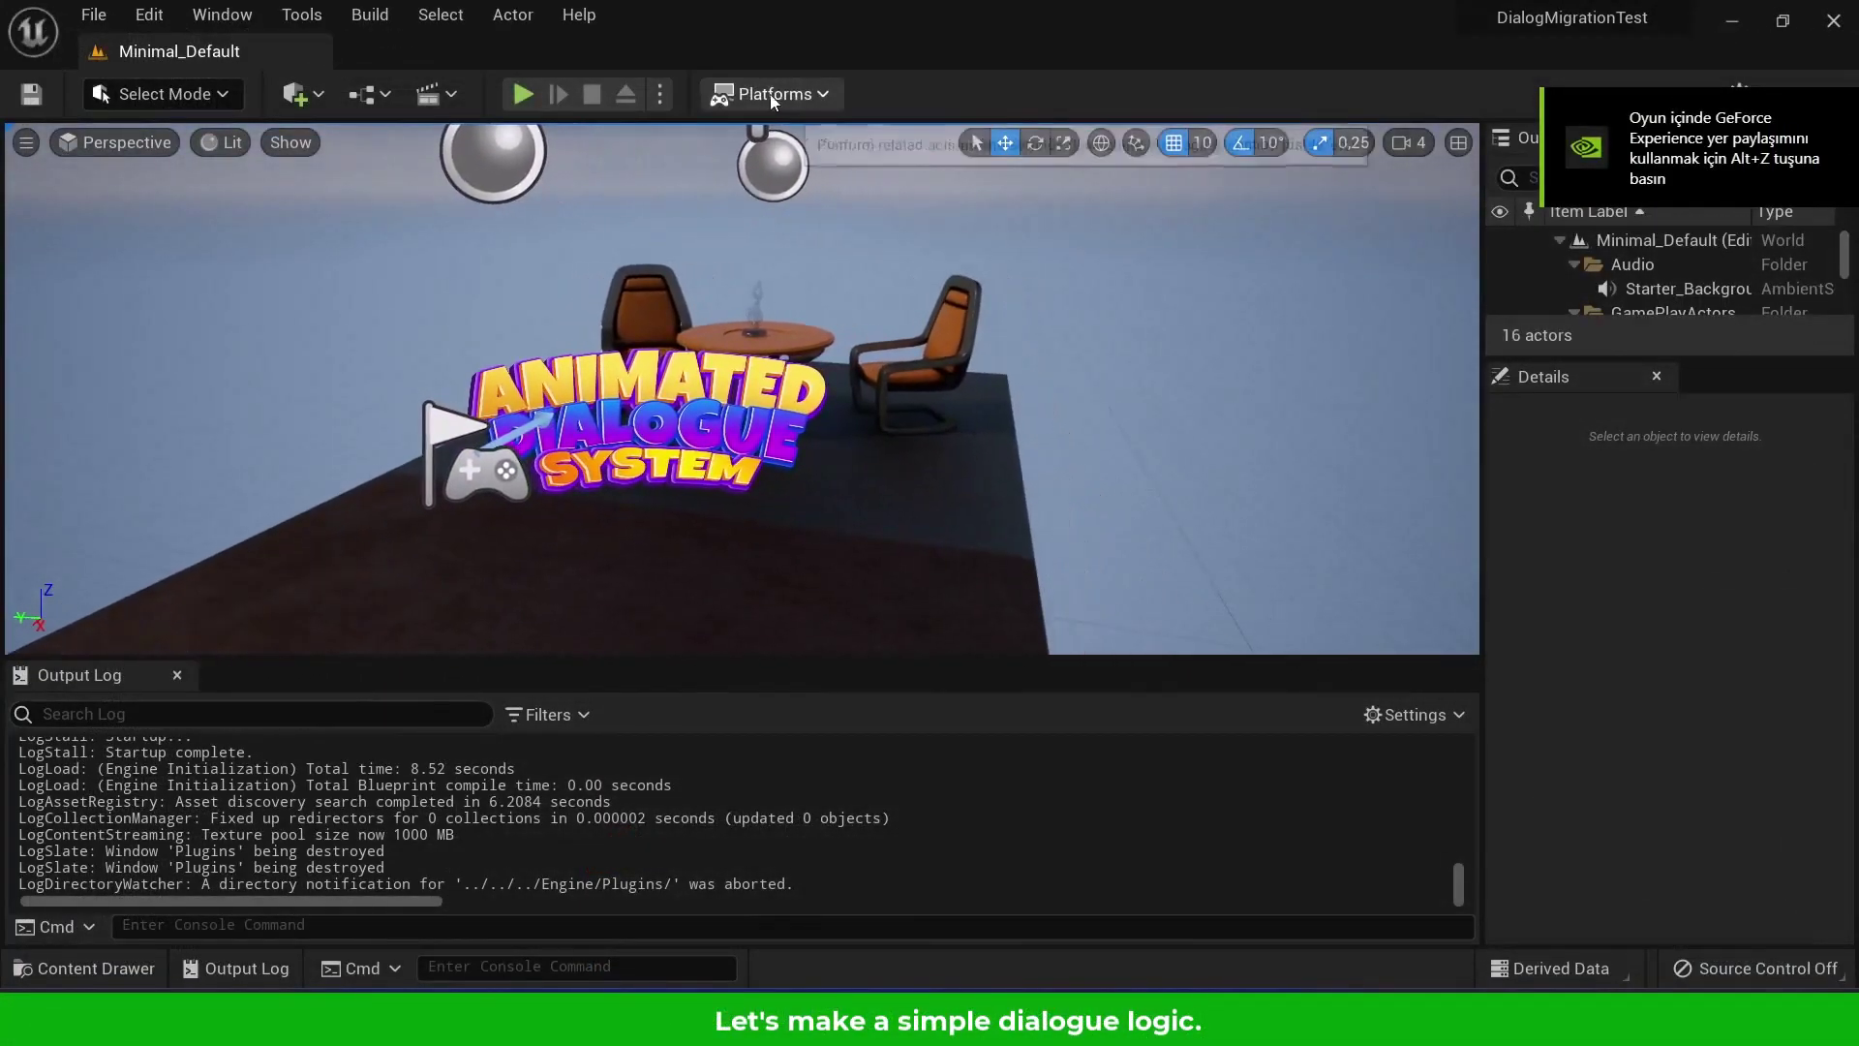
pyautogui.click(427, 94)
pyautogui.click(465, 266)
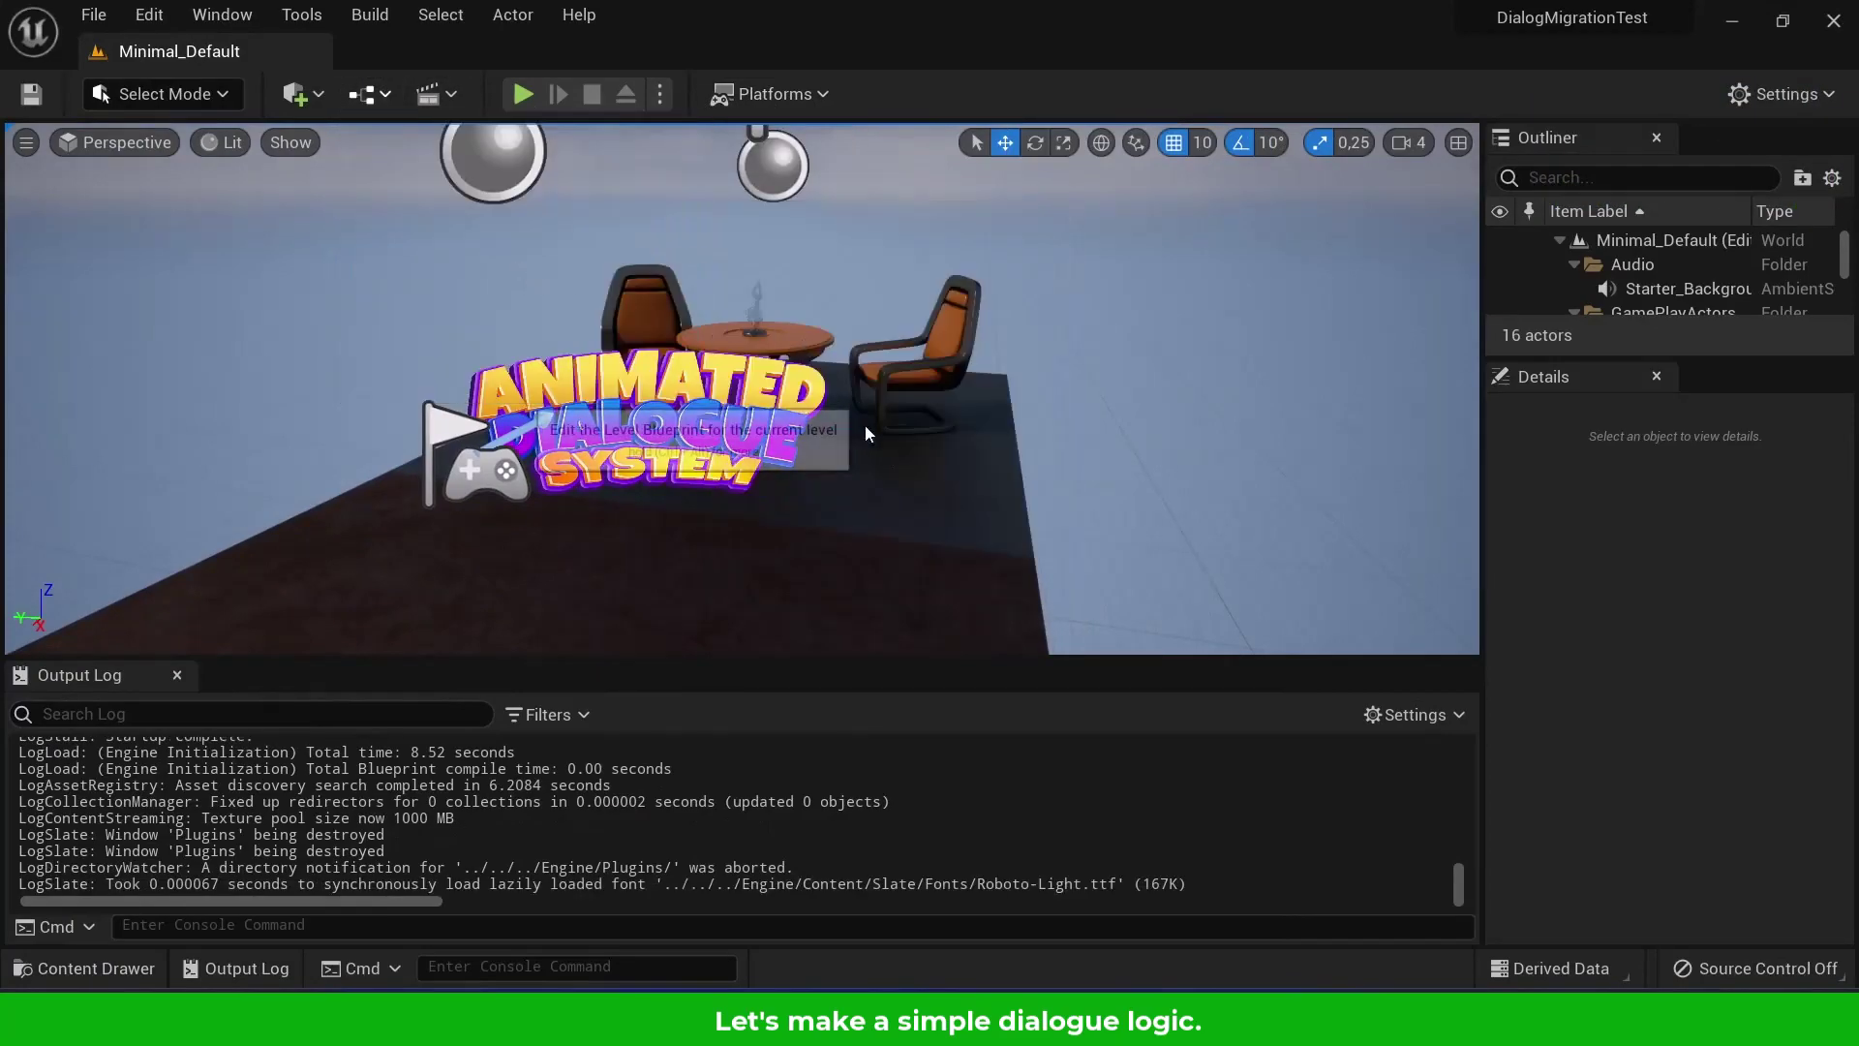
# Search the Defender folder for "blast" and place BP_Blast on the floor beside the dialogue actor
pyautogui.moveTo(813, 564)
pyautogui.mouseDown(button='right')
pyautogui.moveTo(736, 565)
pyautogui.moveTo(813, 564)
pyautogui.mouseUp(button='right')
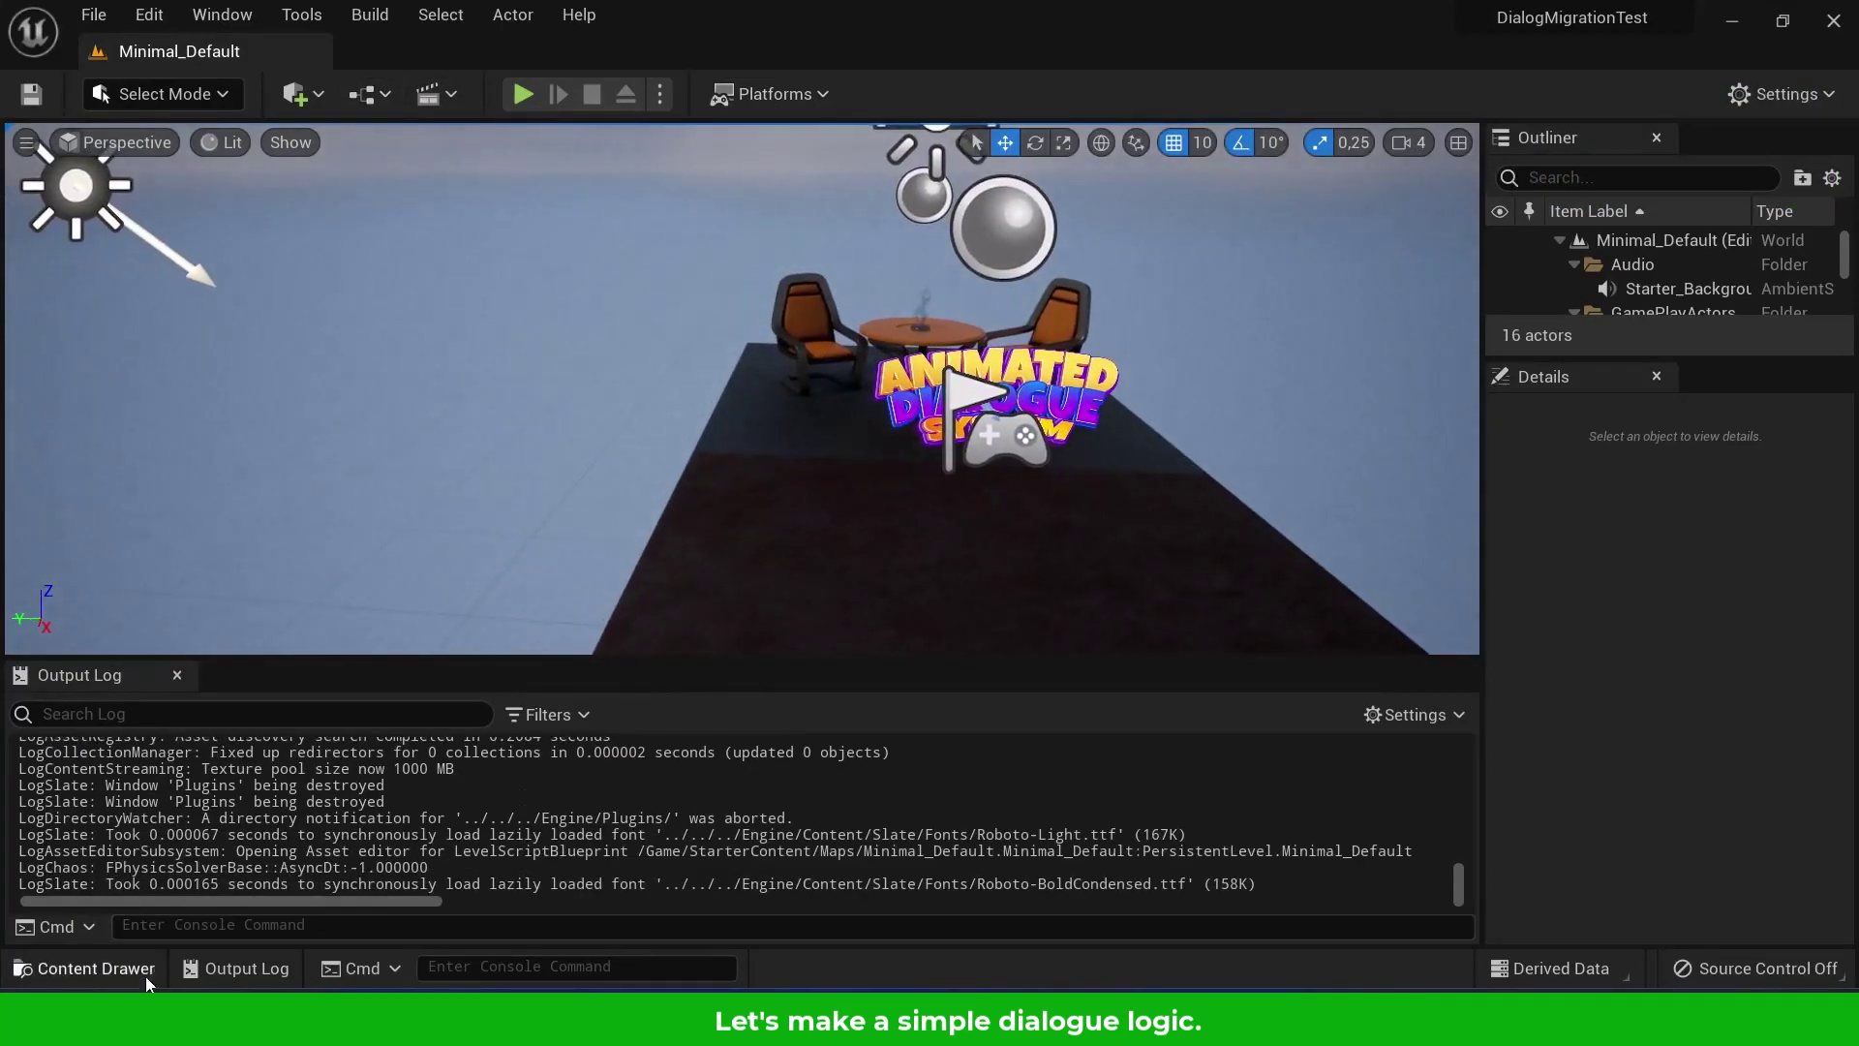
pyautogui.click(142, 976)
pyautogui.write('blast')
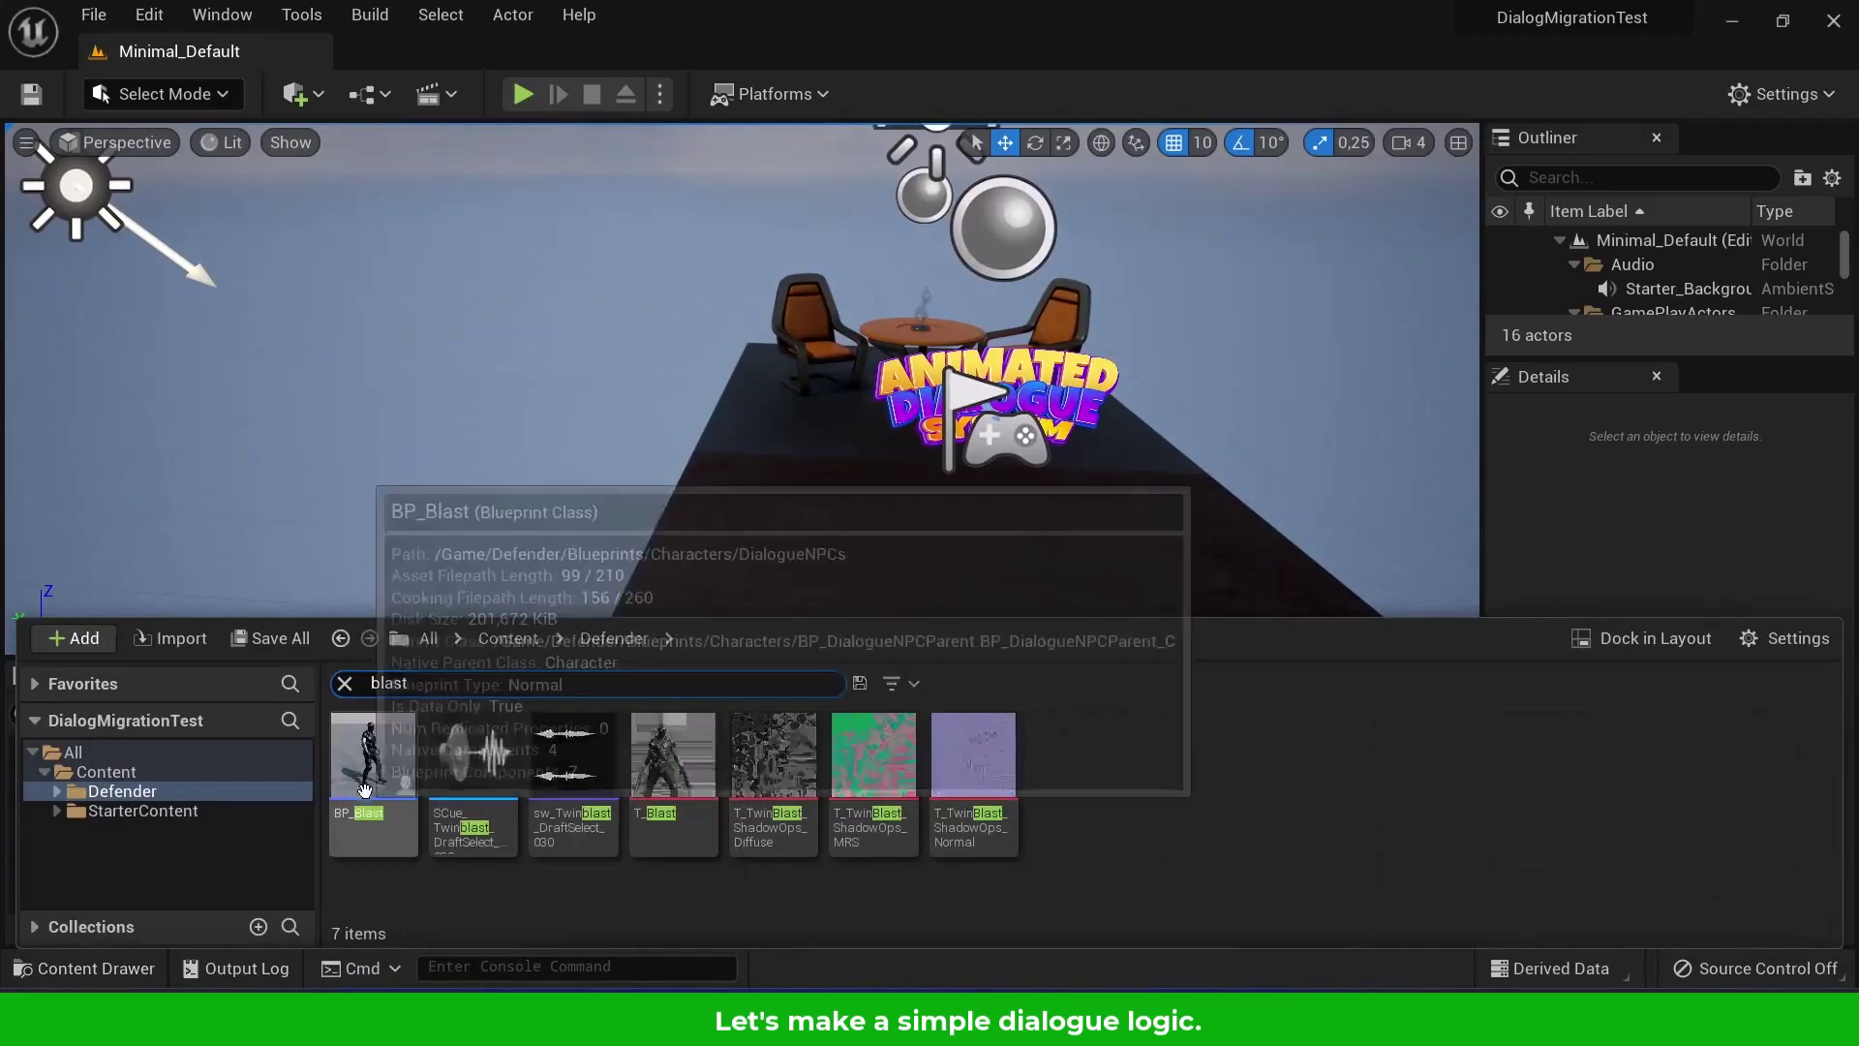
pyautogui.moveTo(374, 755); pyautogui.dragTo(806, 460)
pyautogui.moveTo(807, 460); pyautogui.dragTo(958, 536, button='right')
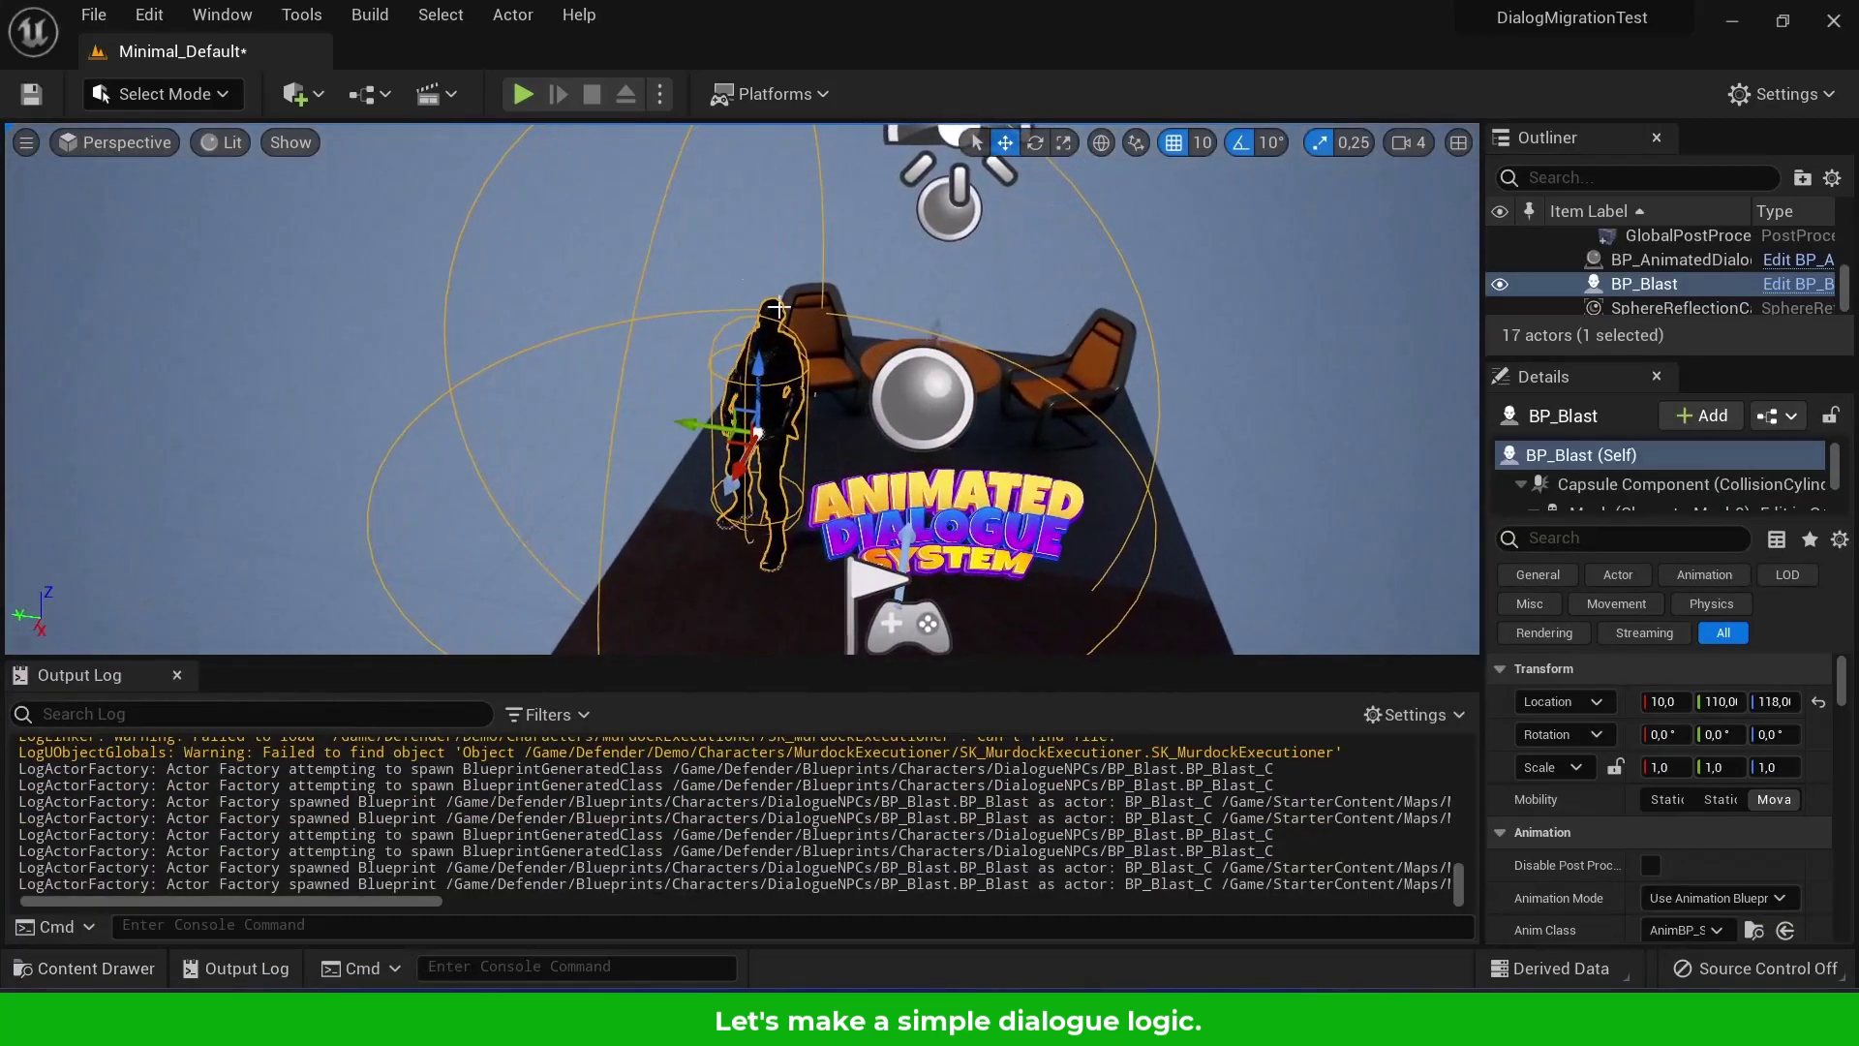
# Open the Level Blueprint and add an Event BeginPlay node to its event graph
pyautogui.click(366, 94)
pyautogui.click(435, 267)
pyautogui.doubleClick(1079, 383)
pyautogui.rightClick(634, 433)
pyautogui.write('beginpl')
pyautogui.press('Return')
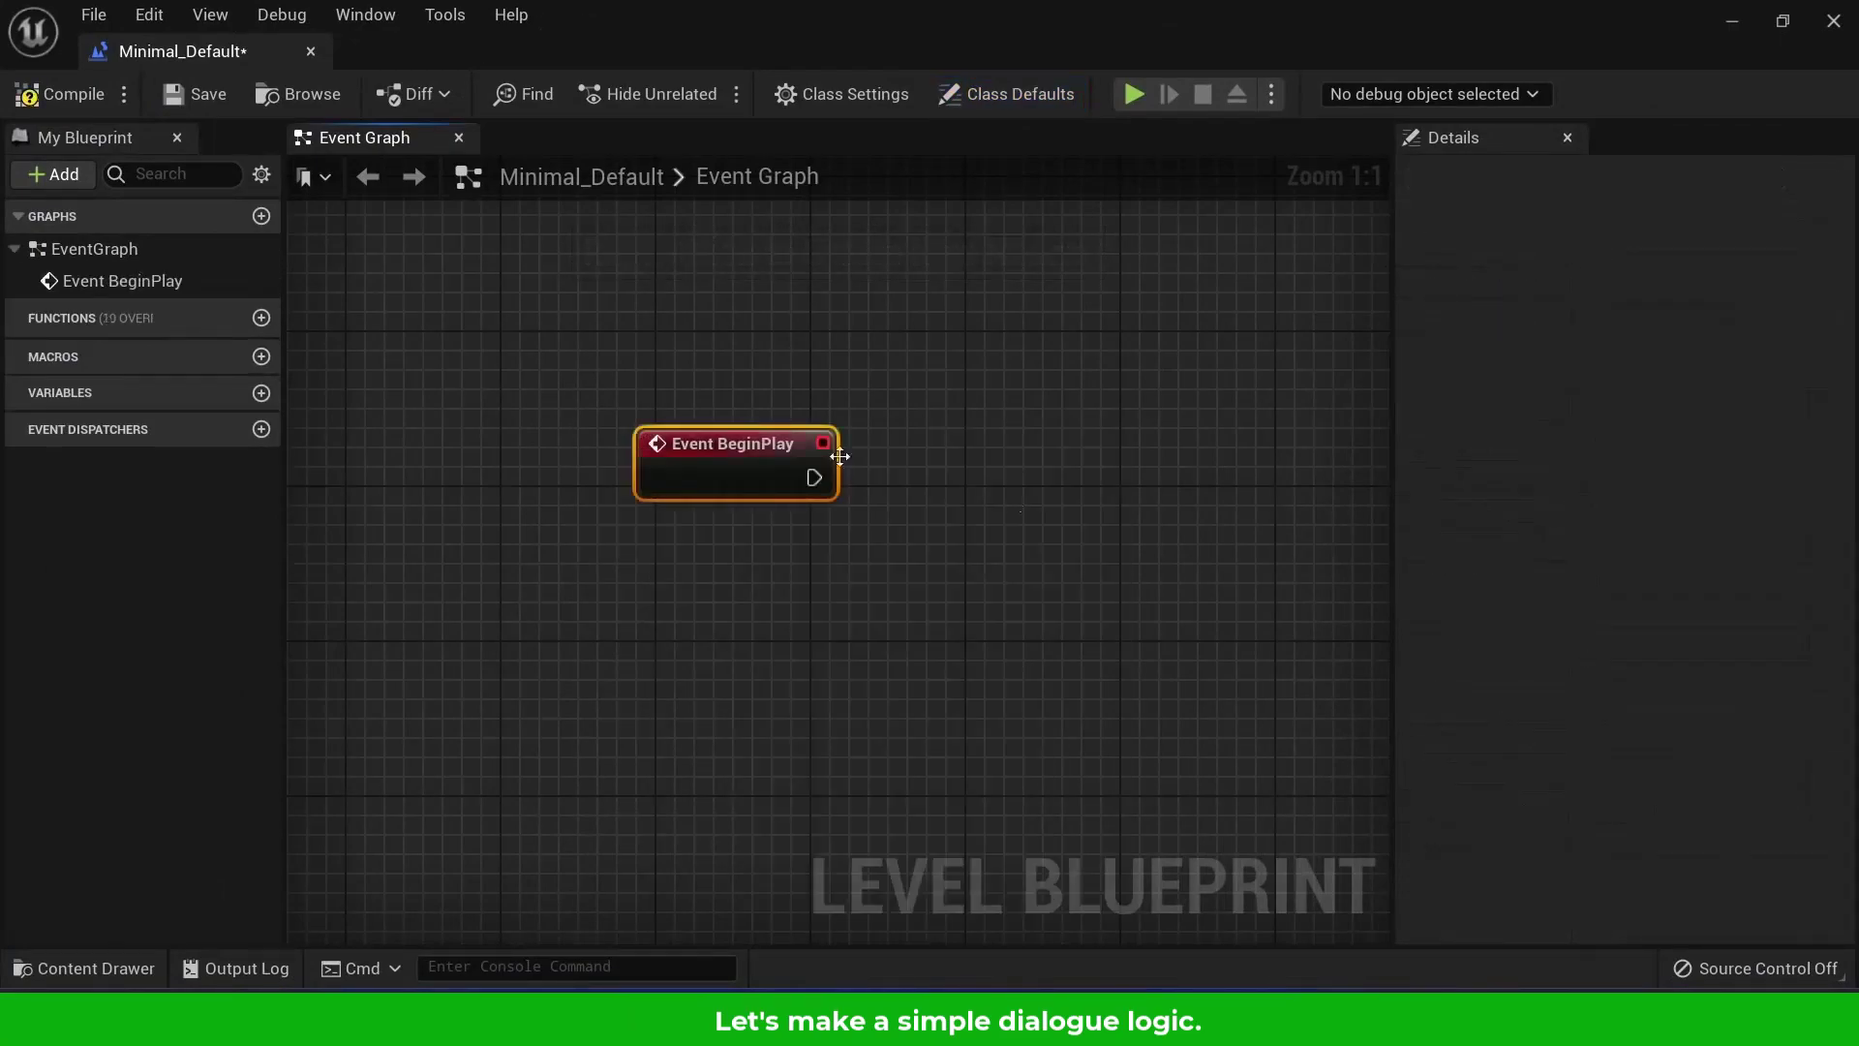
# Add a Delay node connected to Event BeginPlay's execution output
pyautogui.moveTo(886, 476); pyautogui.dragTo(887, 478)
pyautogui.write('delay')
pyautogui.press('Return')
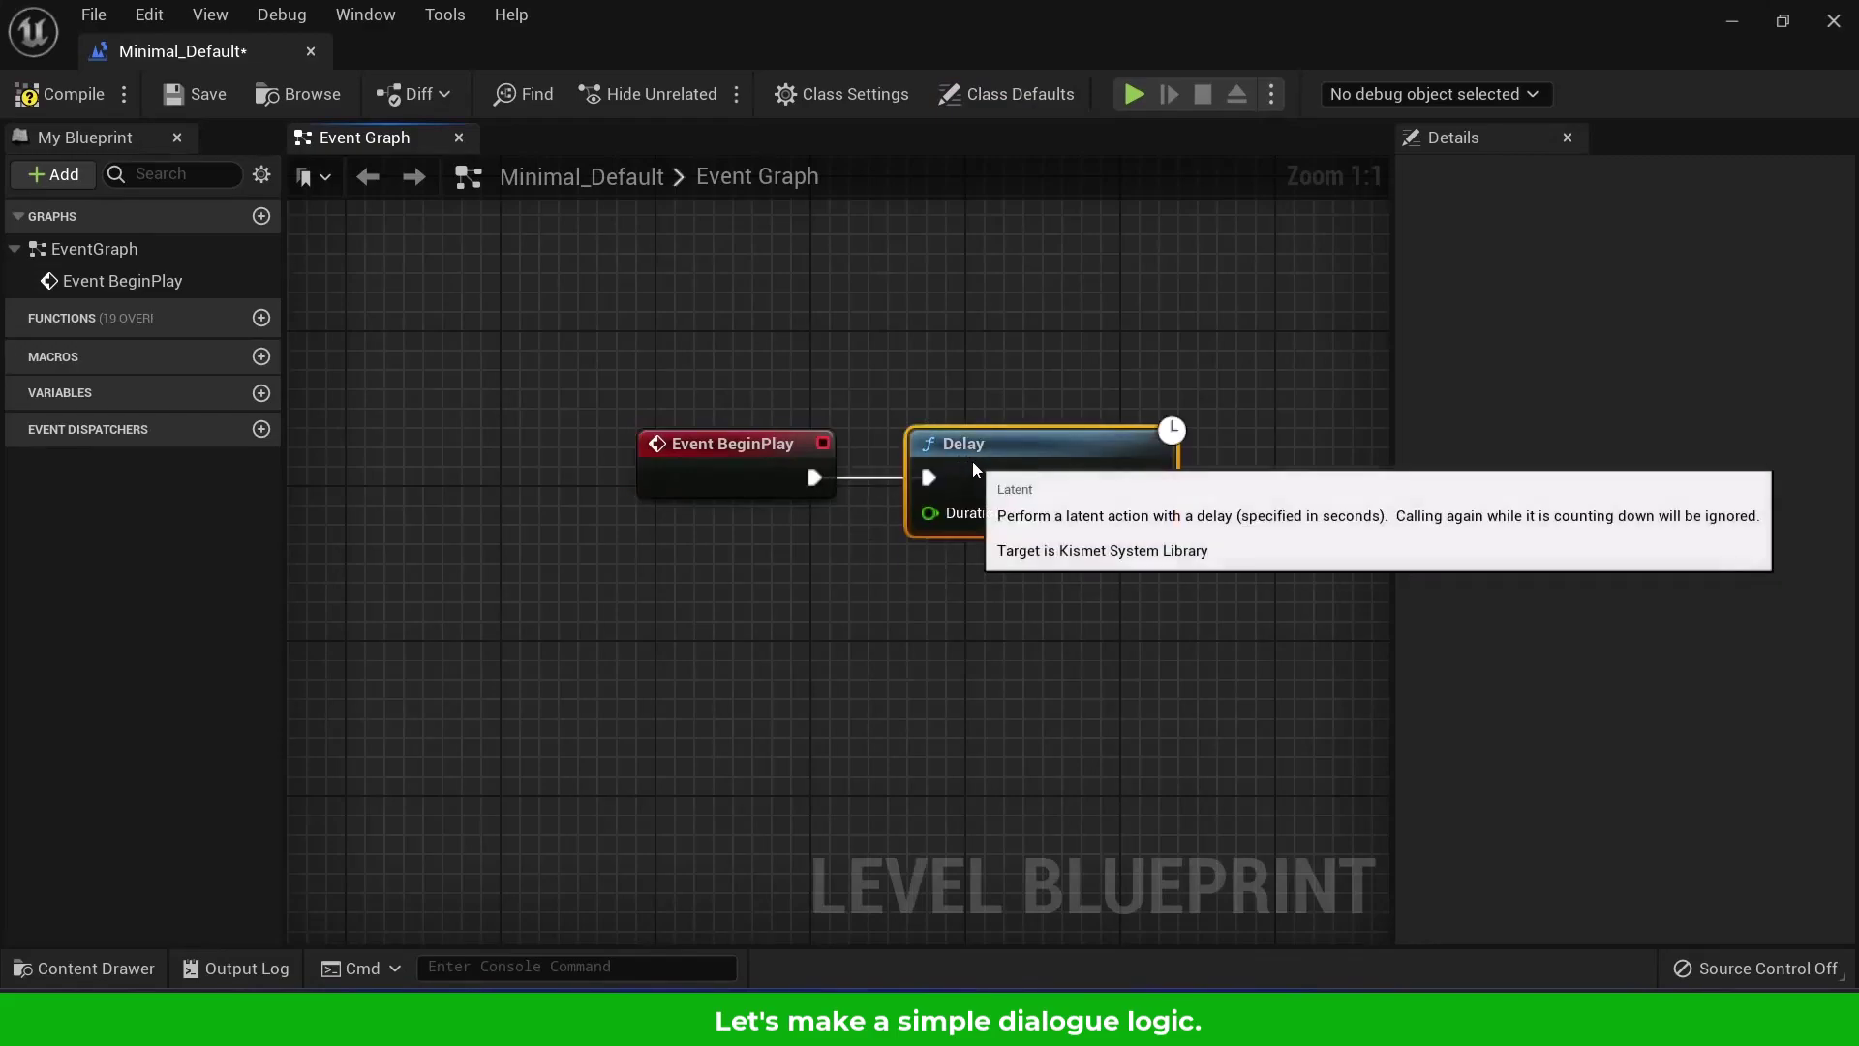
# Create a reference node to the level's BP_Blast actor below the Delay node
pyautogui.moveTo(1168, 666); pyautogui.dragTo(723, 655, button='right')
pyautogui.rightClick(722, 655)
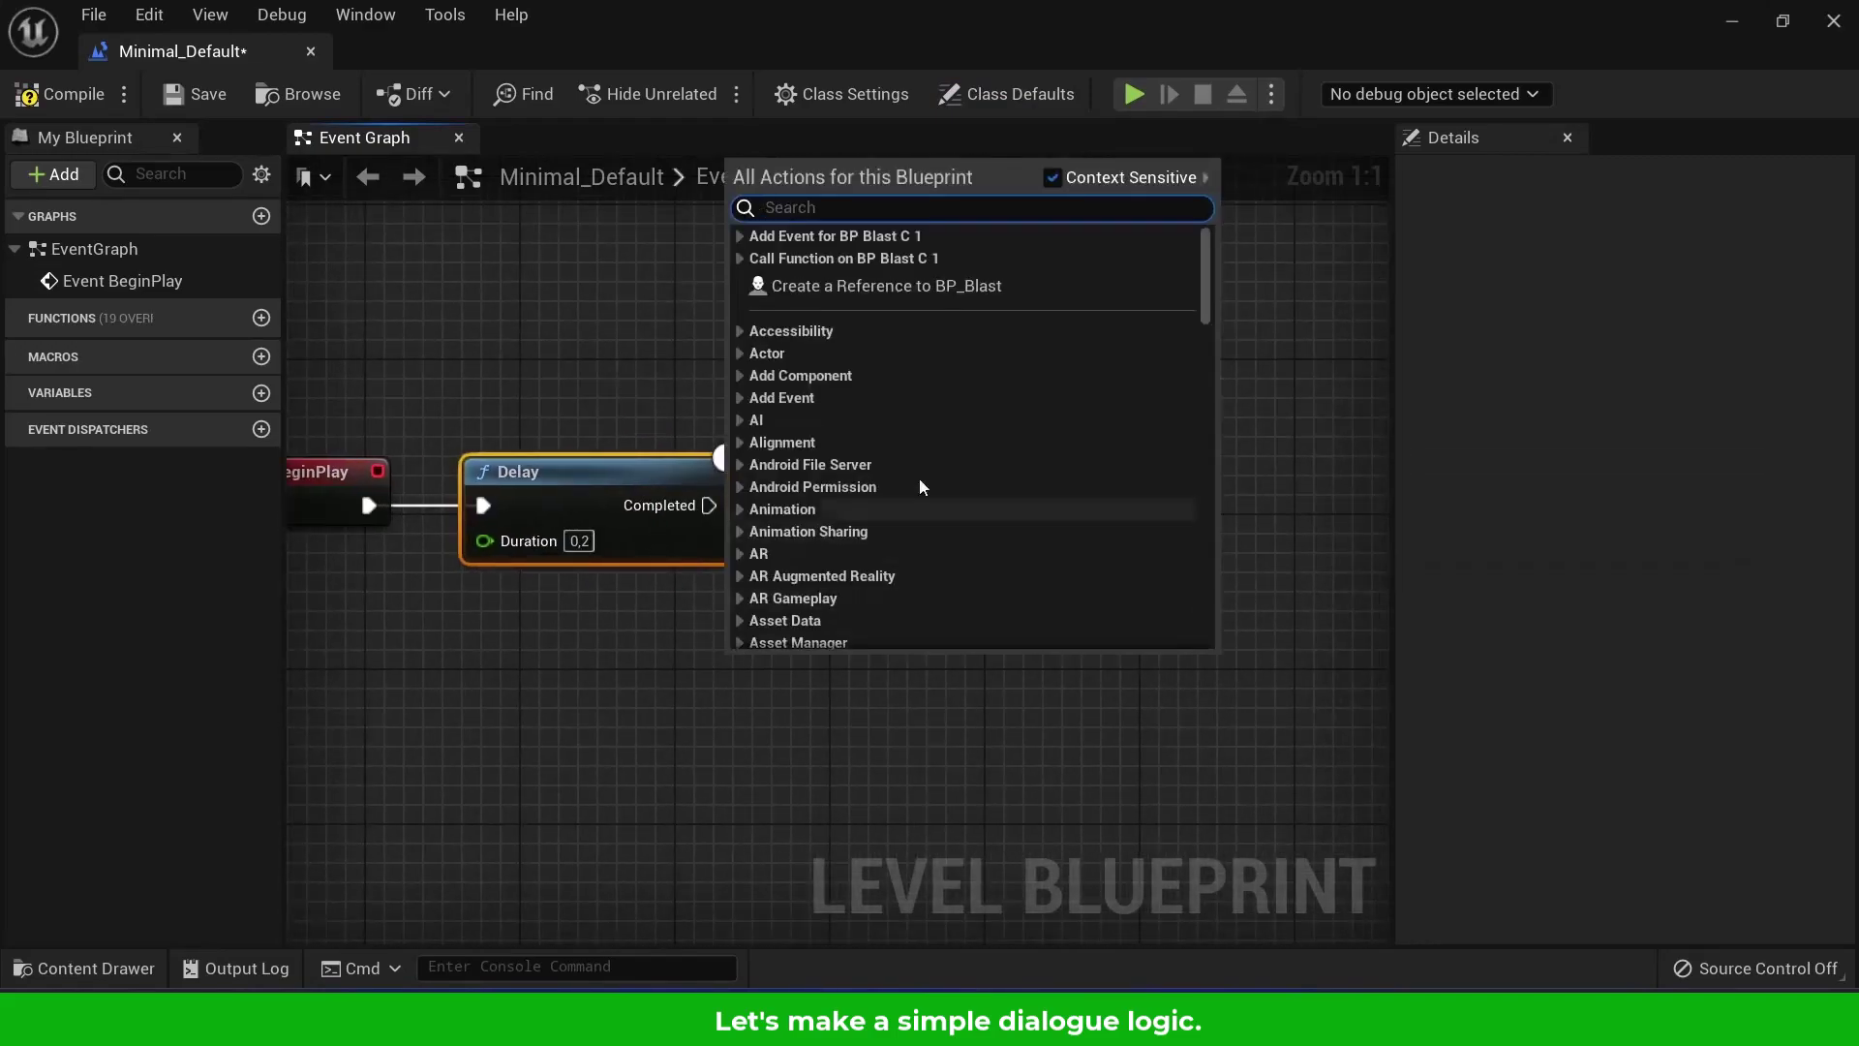
pyautogui.click(944, 287)
pyautogui.moveTo(1075, 819); pyautogui.dragTo(1031, 714, button='right')
# Select BP_AnimatedDialogueActor in the level and create a reference node to it below the BP_Blast node
pyautogui.moveTo(720, 10); pyautogui.dragTo(1182, 544)
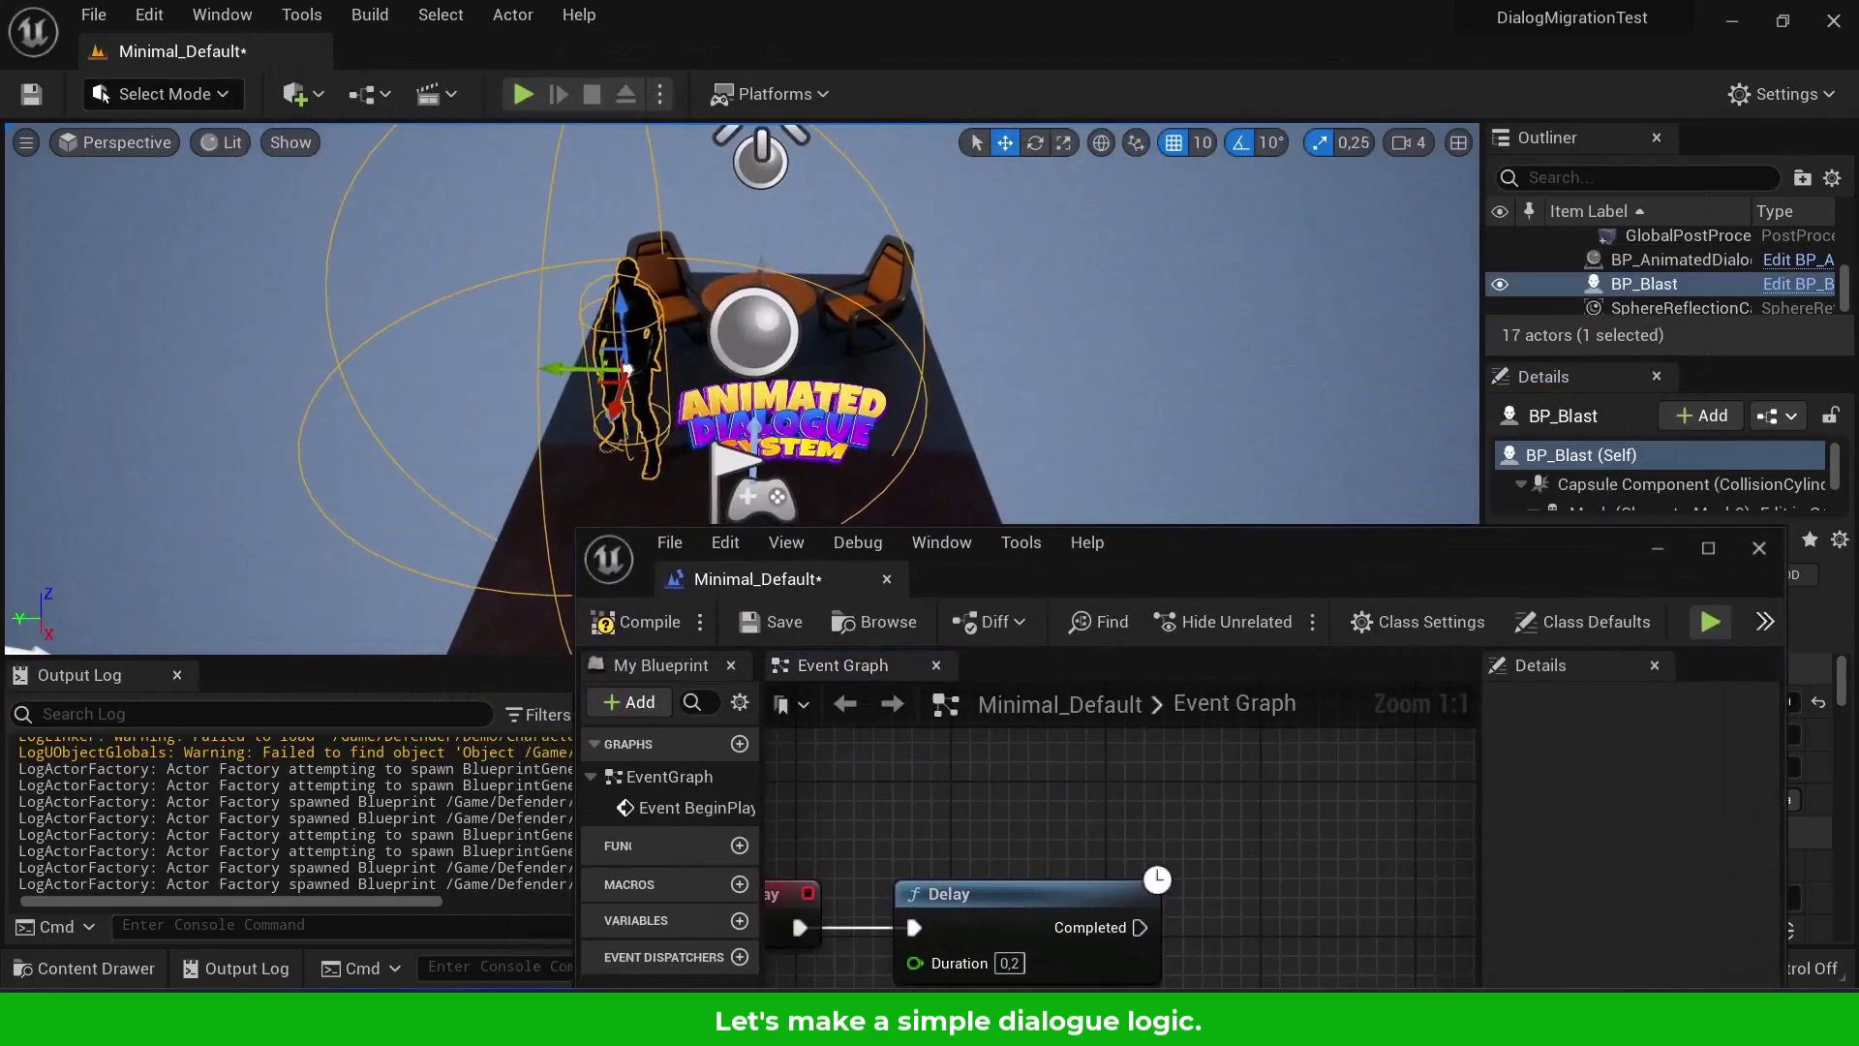
pyautogui.click(906, 452)
pyautogui.doubleClick(1202, 549)
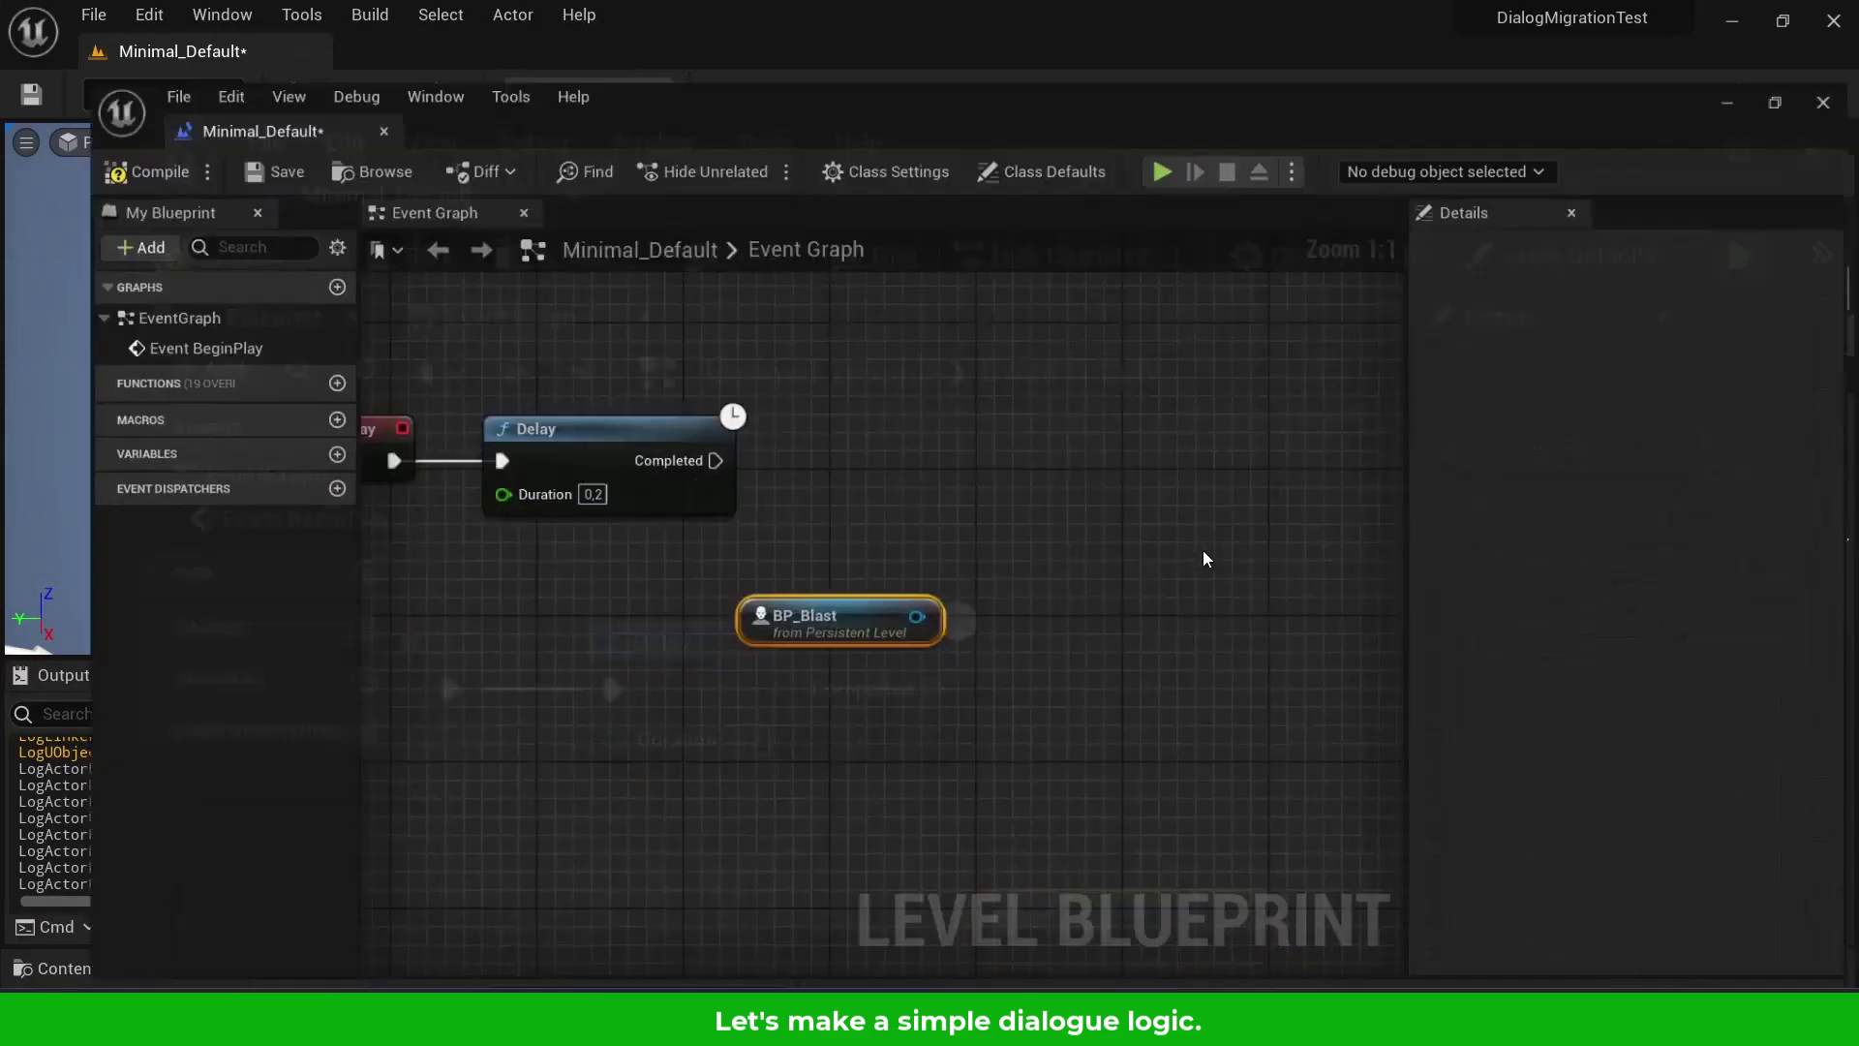
pyautogui.rightClick(712, 666)
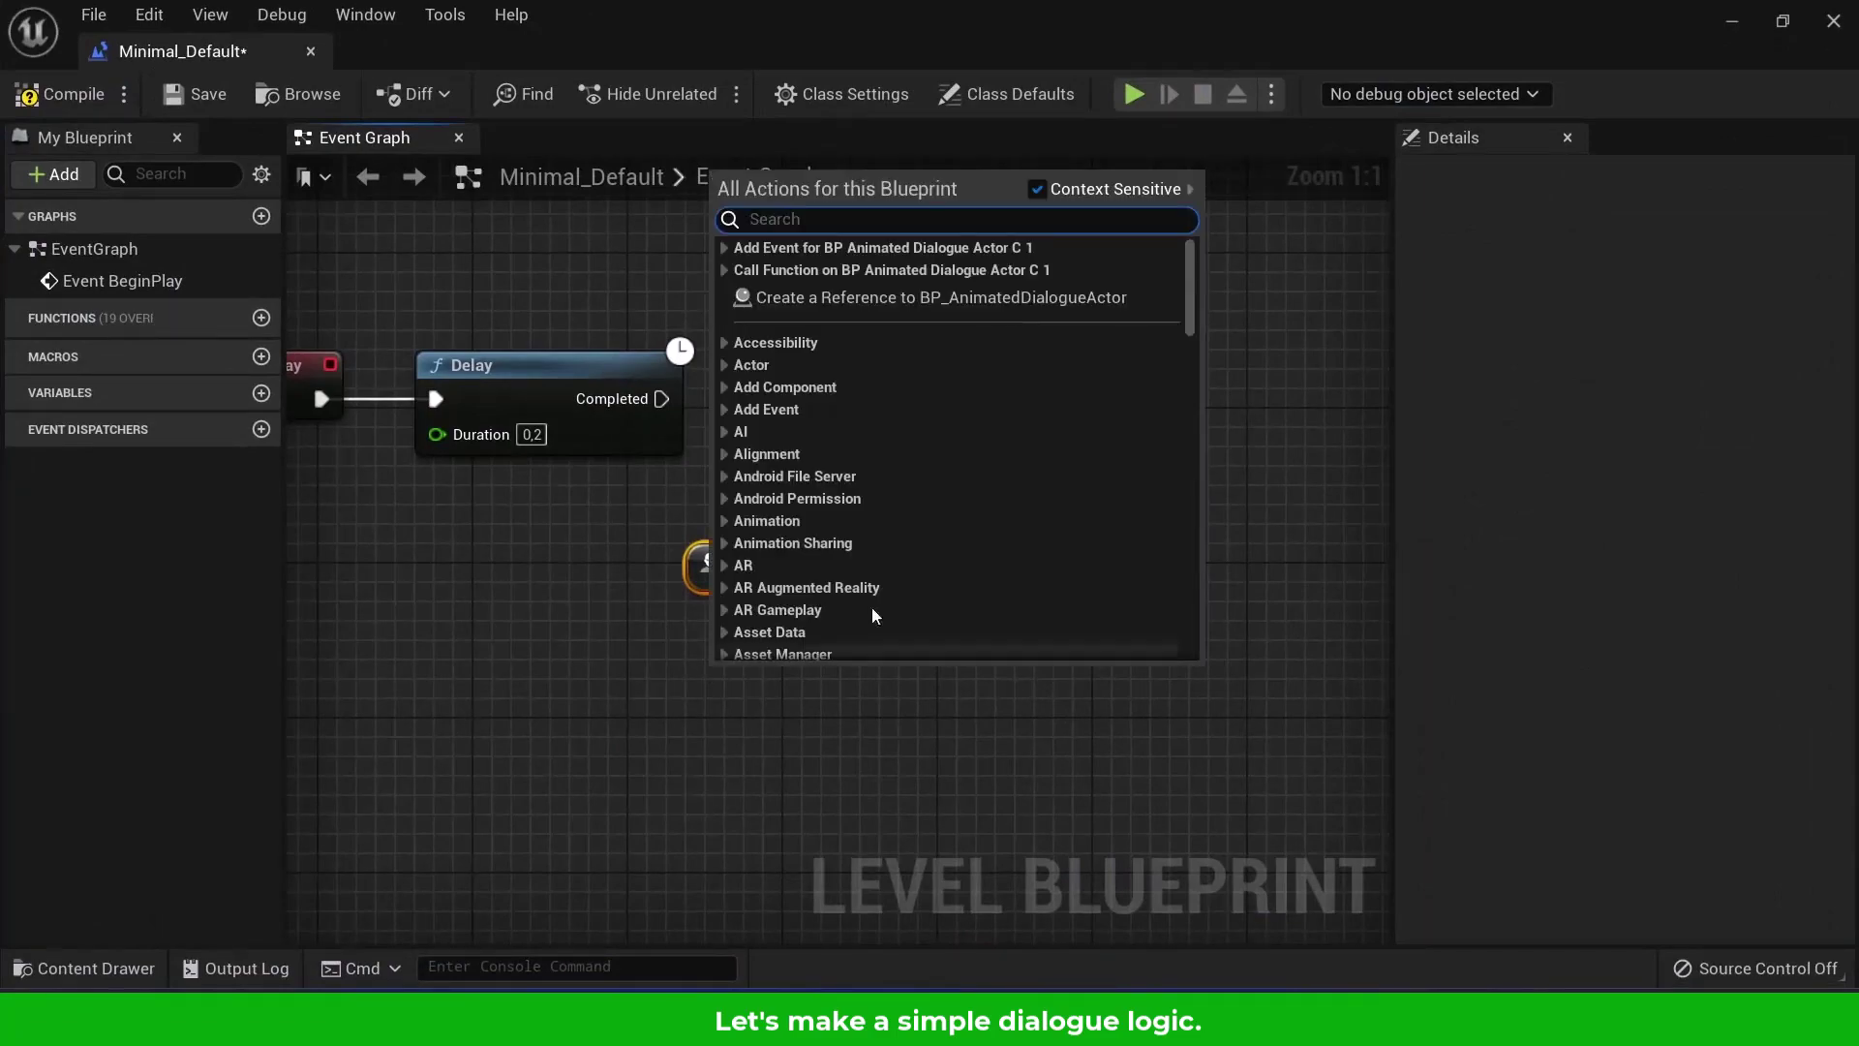
pyautogui.click(959, 306)
pyautogui.moveTo(964, 685)
pyautogui.mouseDown()
pyautogui.moveTo(1059, 473)
pyautogui.moveTo(1038, 649)
pyautogui.moveTo(965, 710)
pyautogui.mouseUp()
# Add a Start Dialogue Screen call targeting the BP_AnimatedDialogueActor reference and connect Delay's Completed output to it
pyautogui.moveTo(1001, 467); pyautogui.dragTo(999, 445)
pyautogui.write('start')
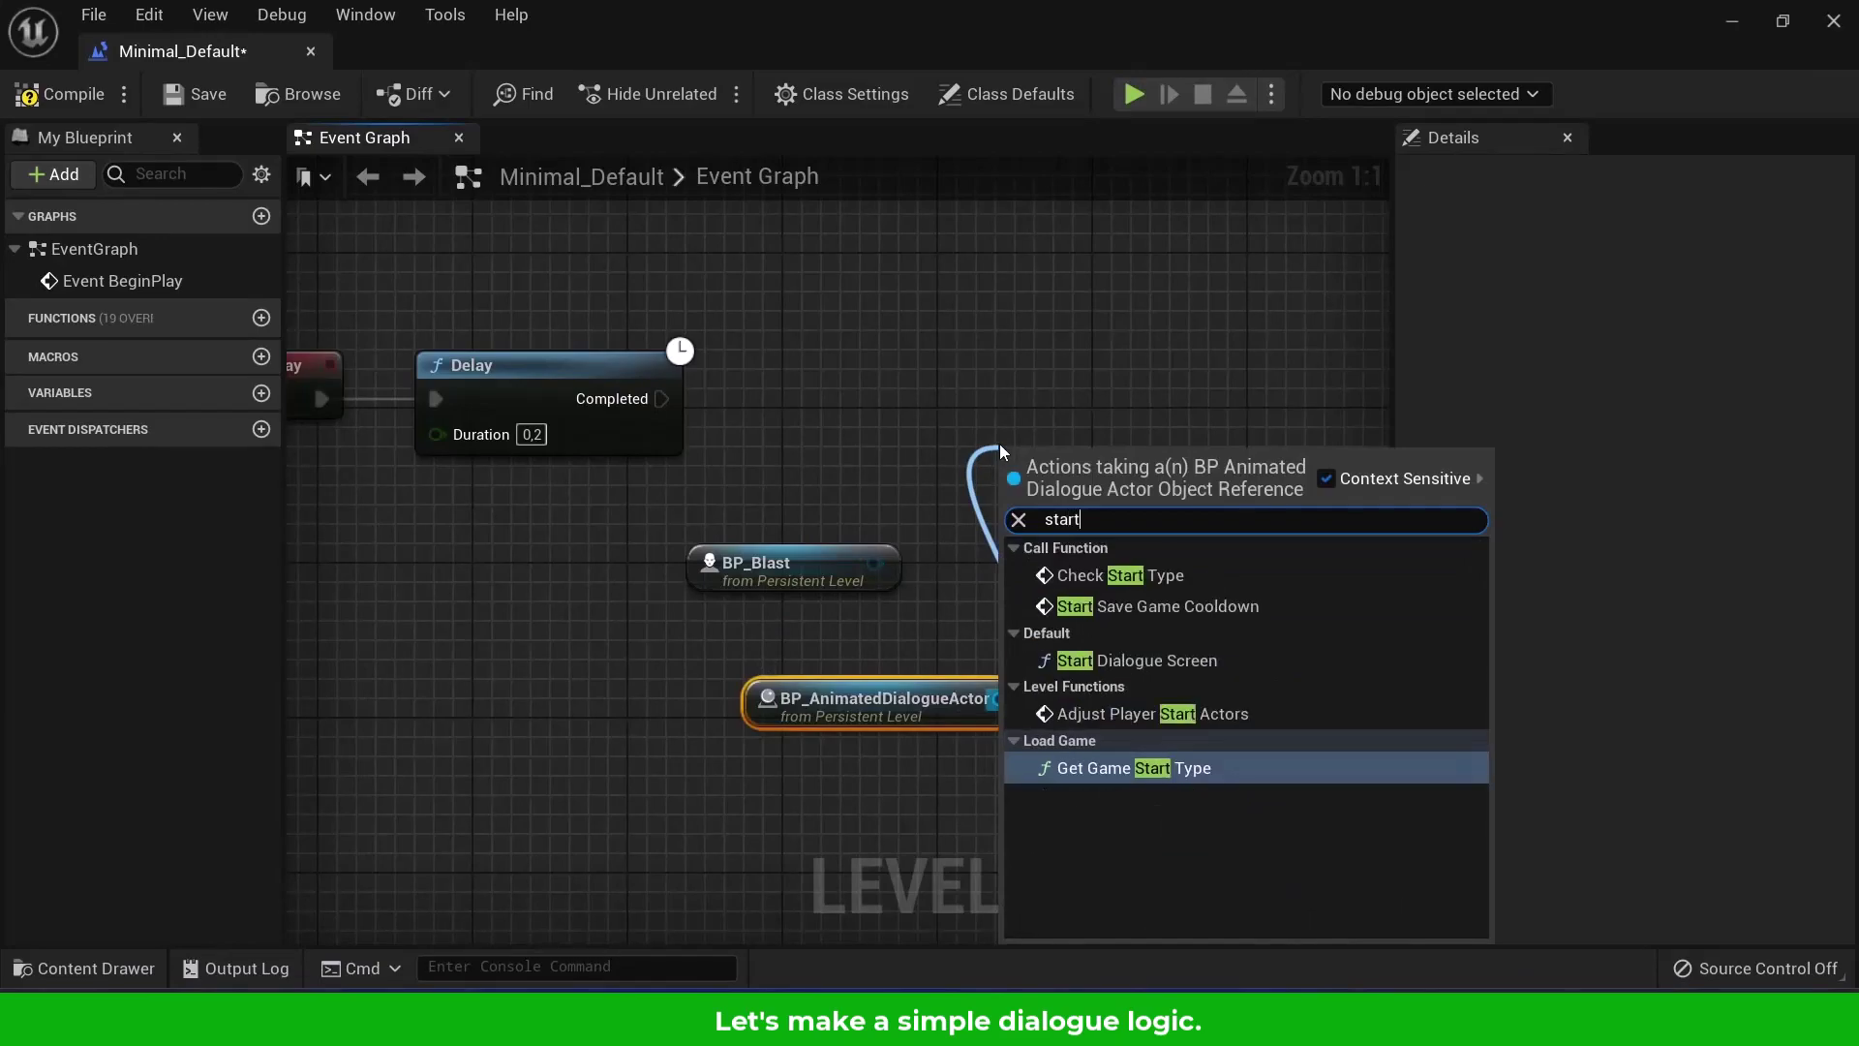
pyautogui.click(1162, 574)
pyautogui.moveTo(1198, 571); pyautogui.dragTo(1217, 456)
pyautogui.moveTo(605, 399); pyautogui.dragTo(1183, 398)
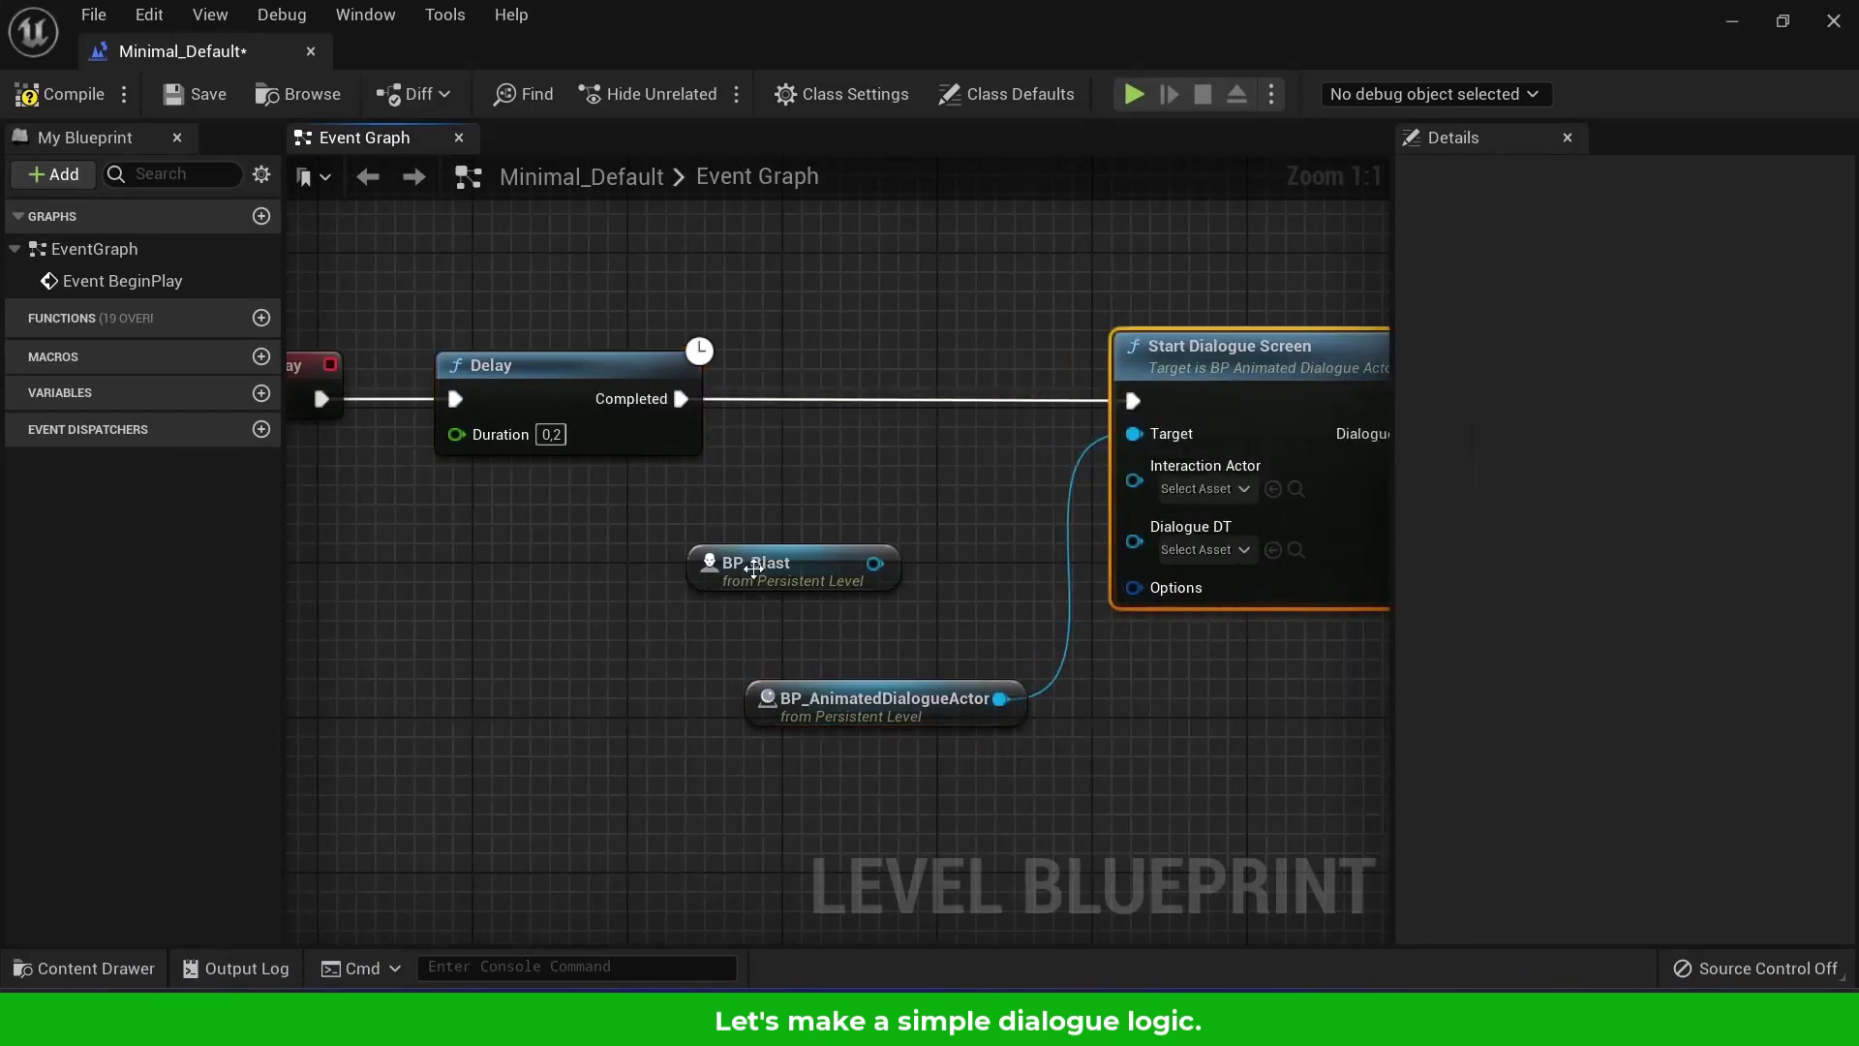
# Move both actor references closer to Start Dialogue Screen and connect BP_Blast to its Interaction Actor input
pyautogui.moveTo(775, 572); pyautogui.dragTo(871, 552)
pyautogui.moveTo(853, 720); pyautogui.dragTo(833, 526)
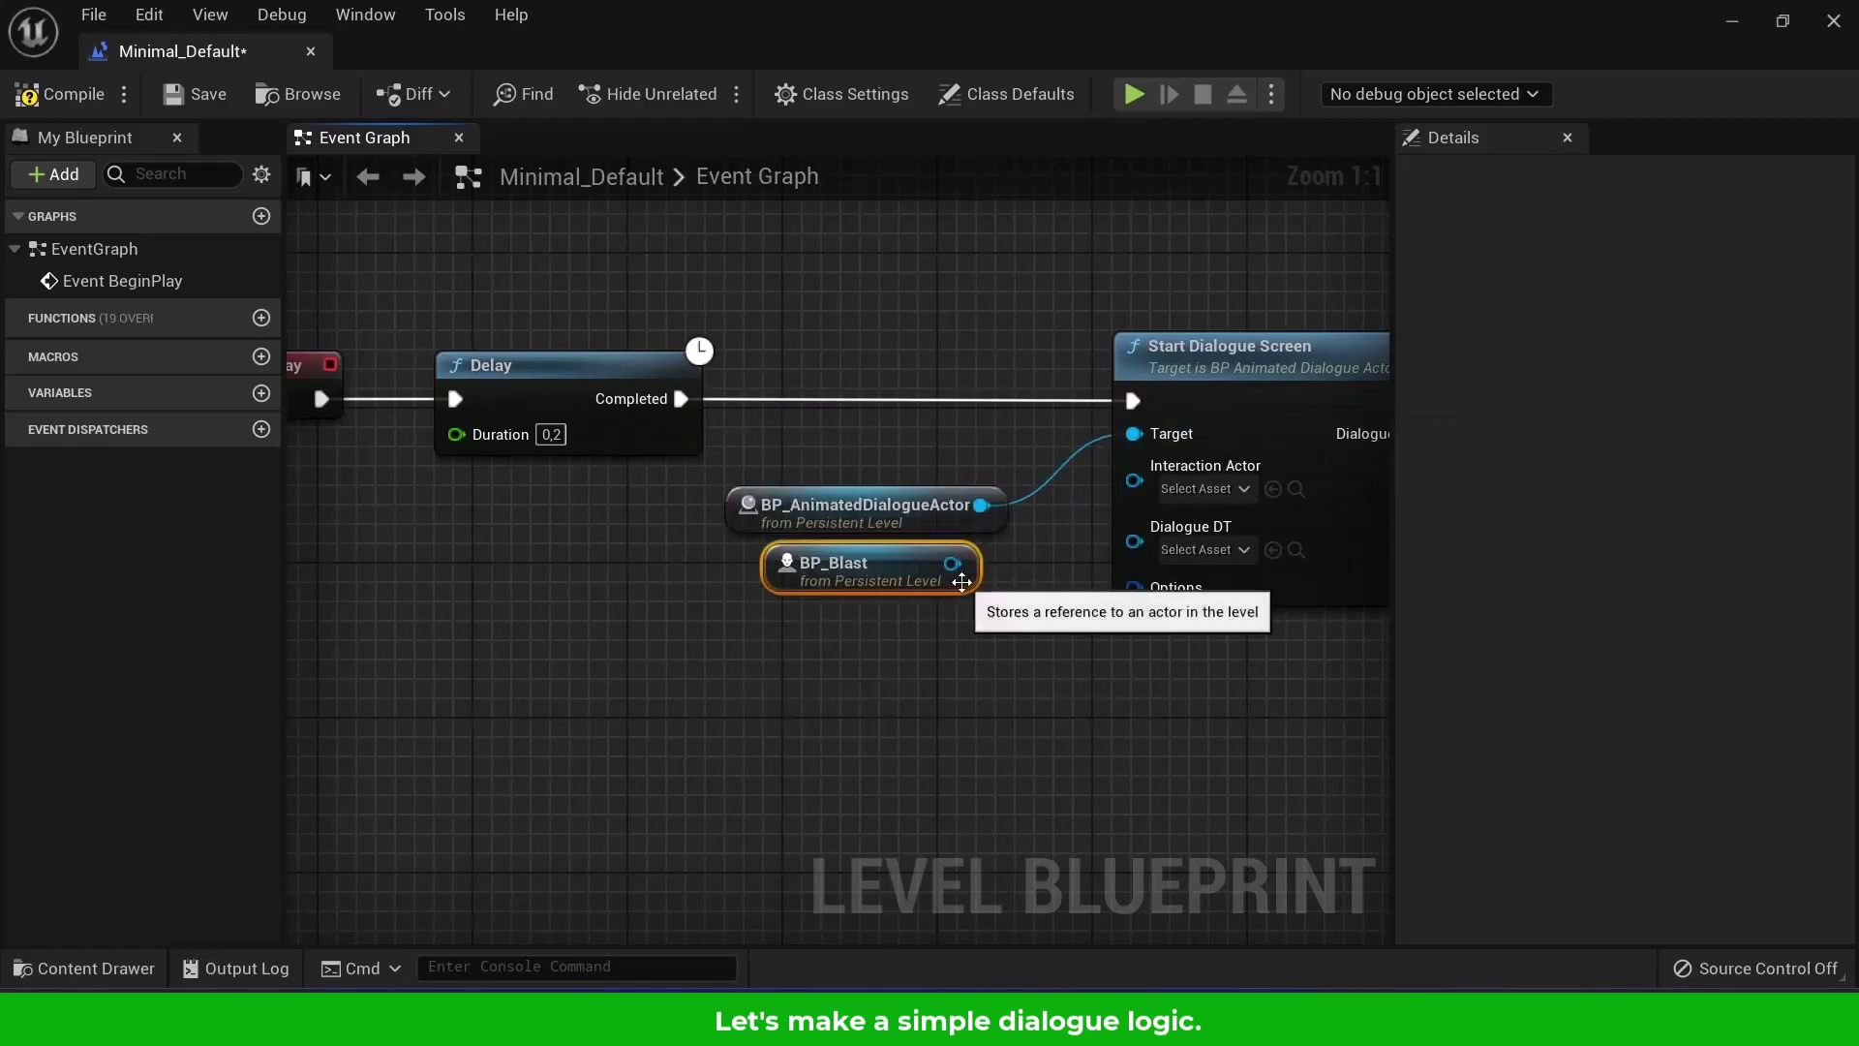
pyautogui.moveTo(1189, 503); pyautogui.dragTo(1188, 503)
# Set the Dialogue DT of Start Dialogue Screen to DIA_DialogueBranchesWithStatRequirements
pyautogui.click(1191, 523)
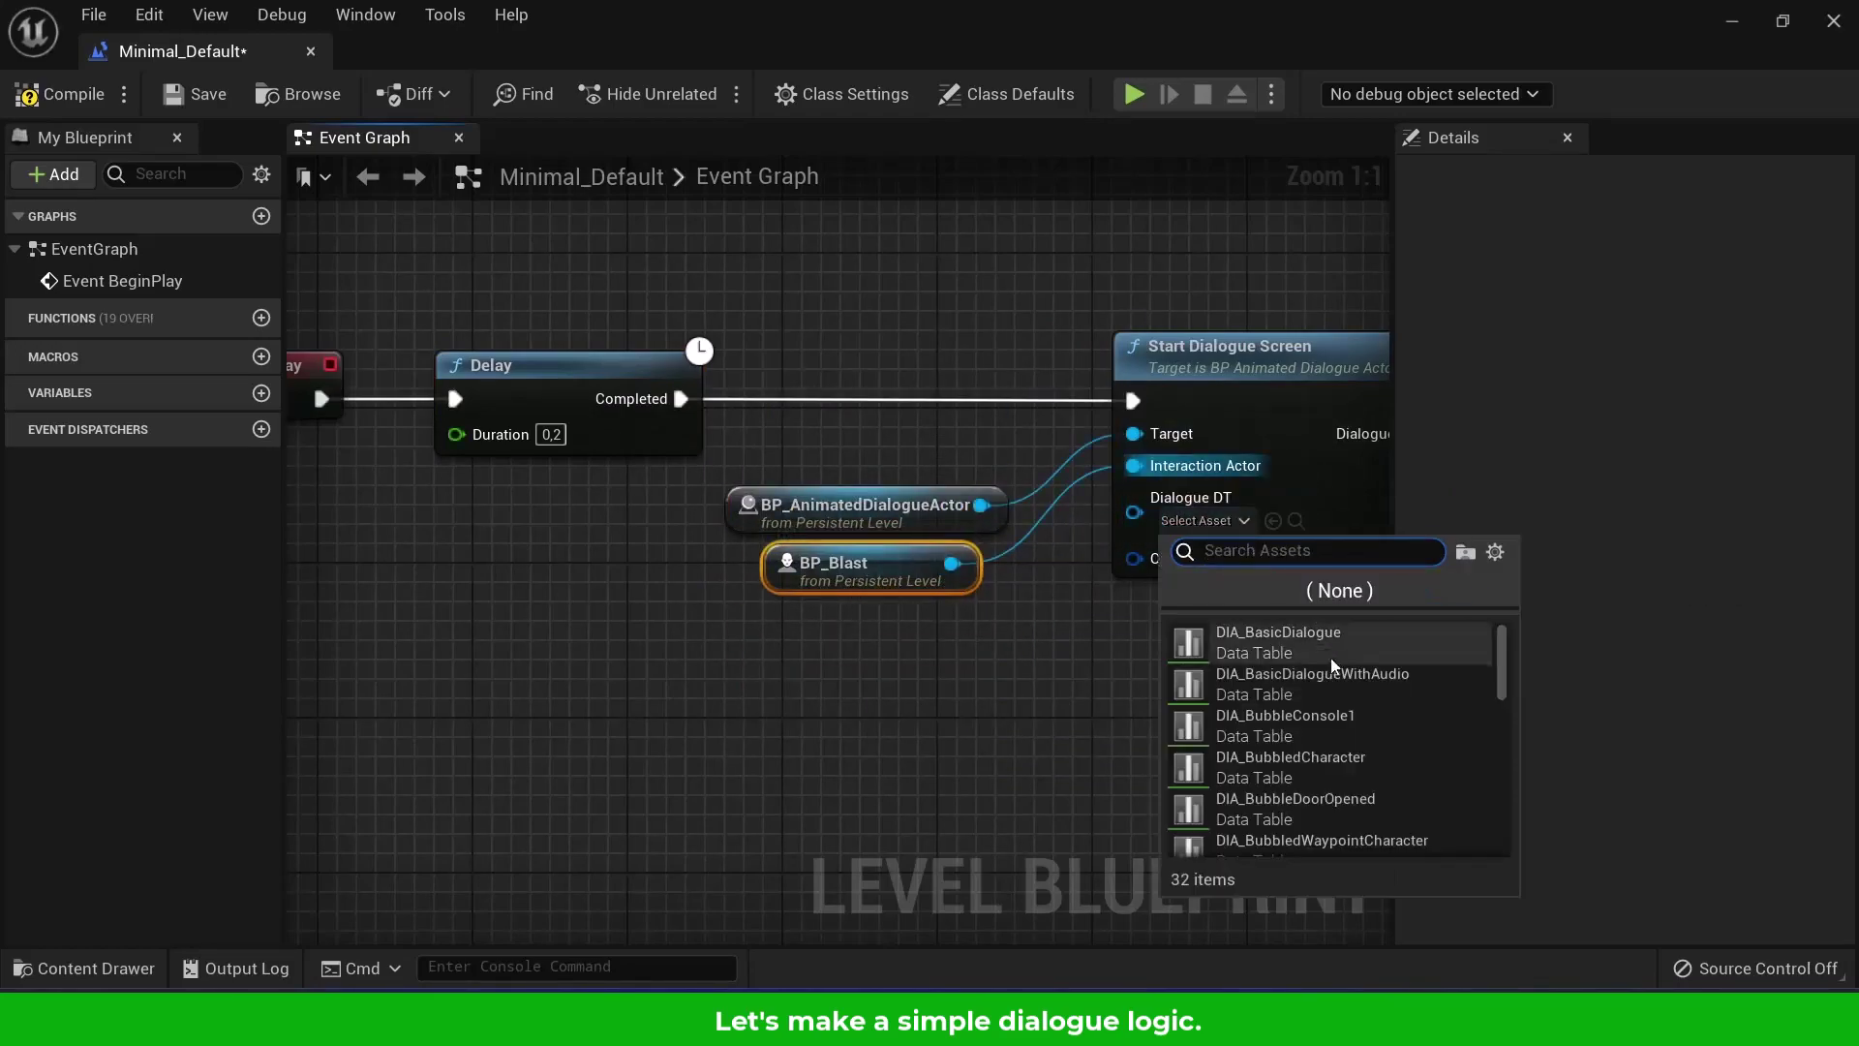
pyautogui.scroll(-4, 1405, 727)
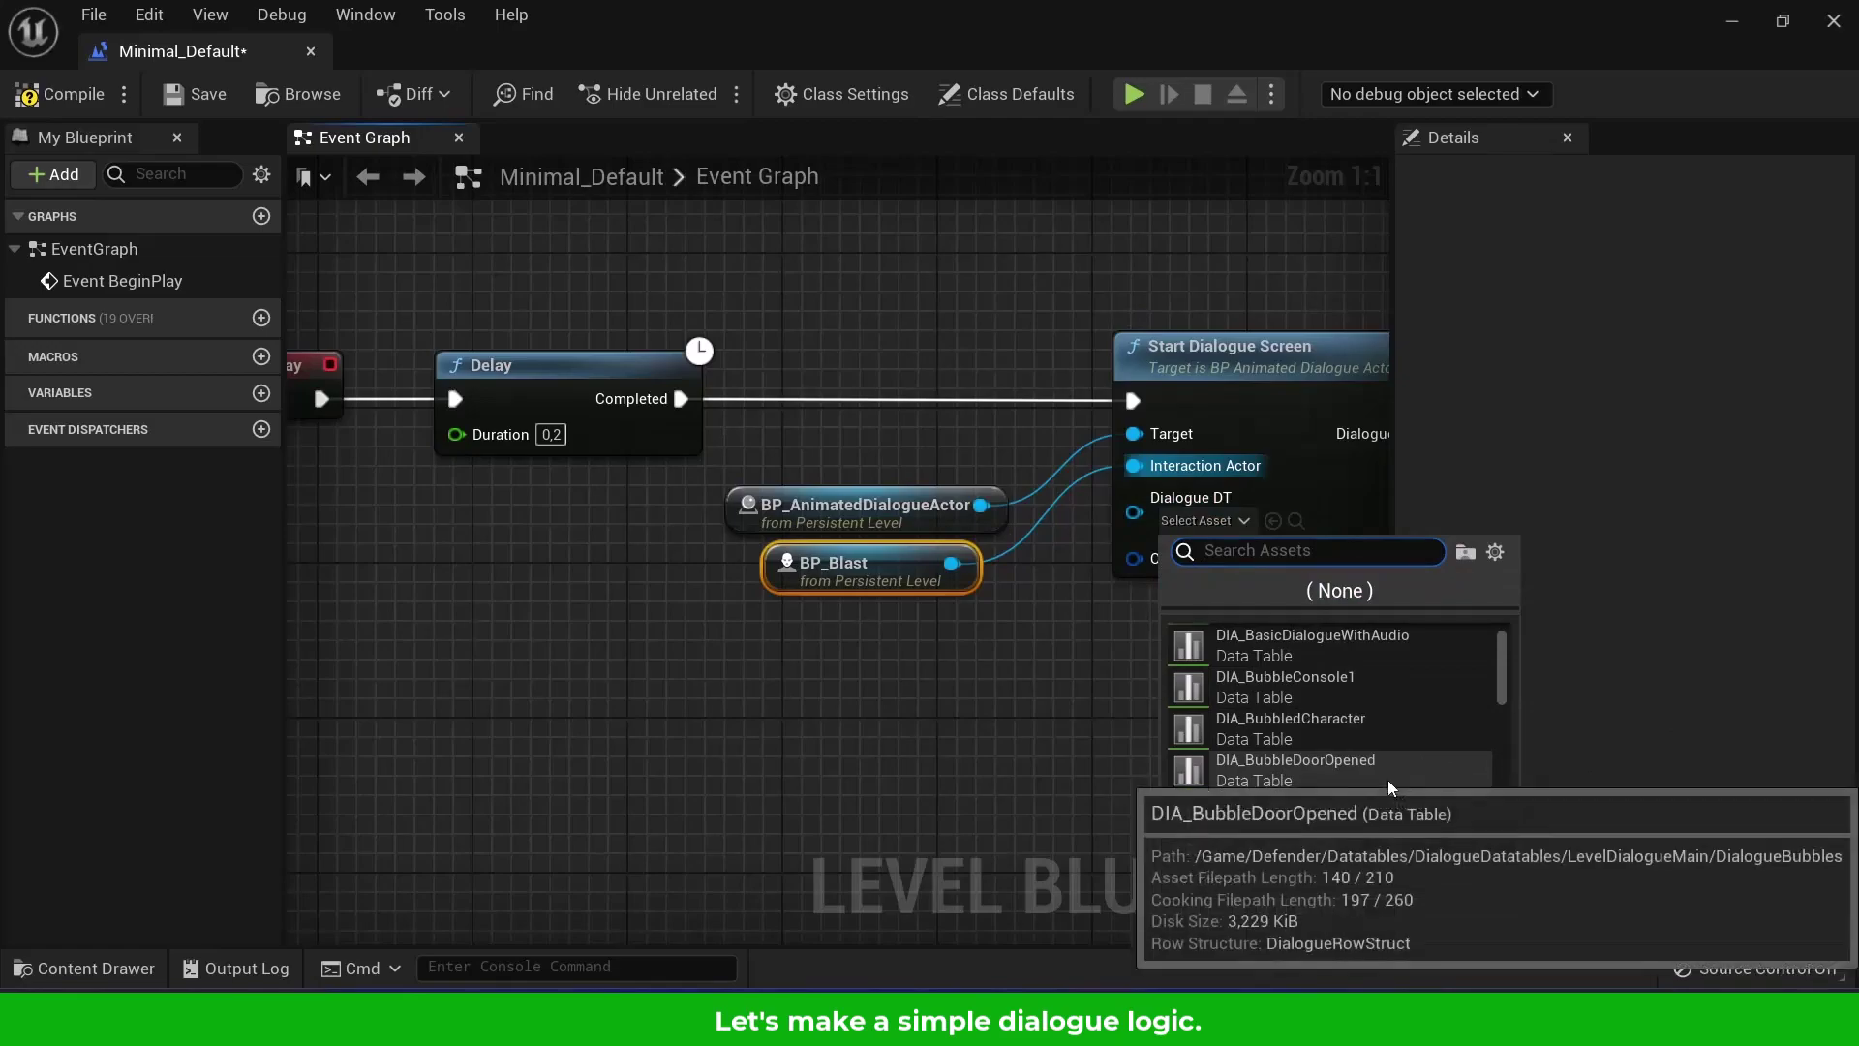
pyautogui.scroll(-5, 1375, 789)
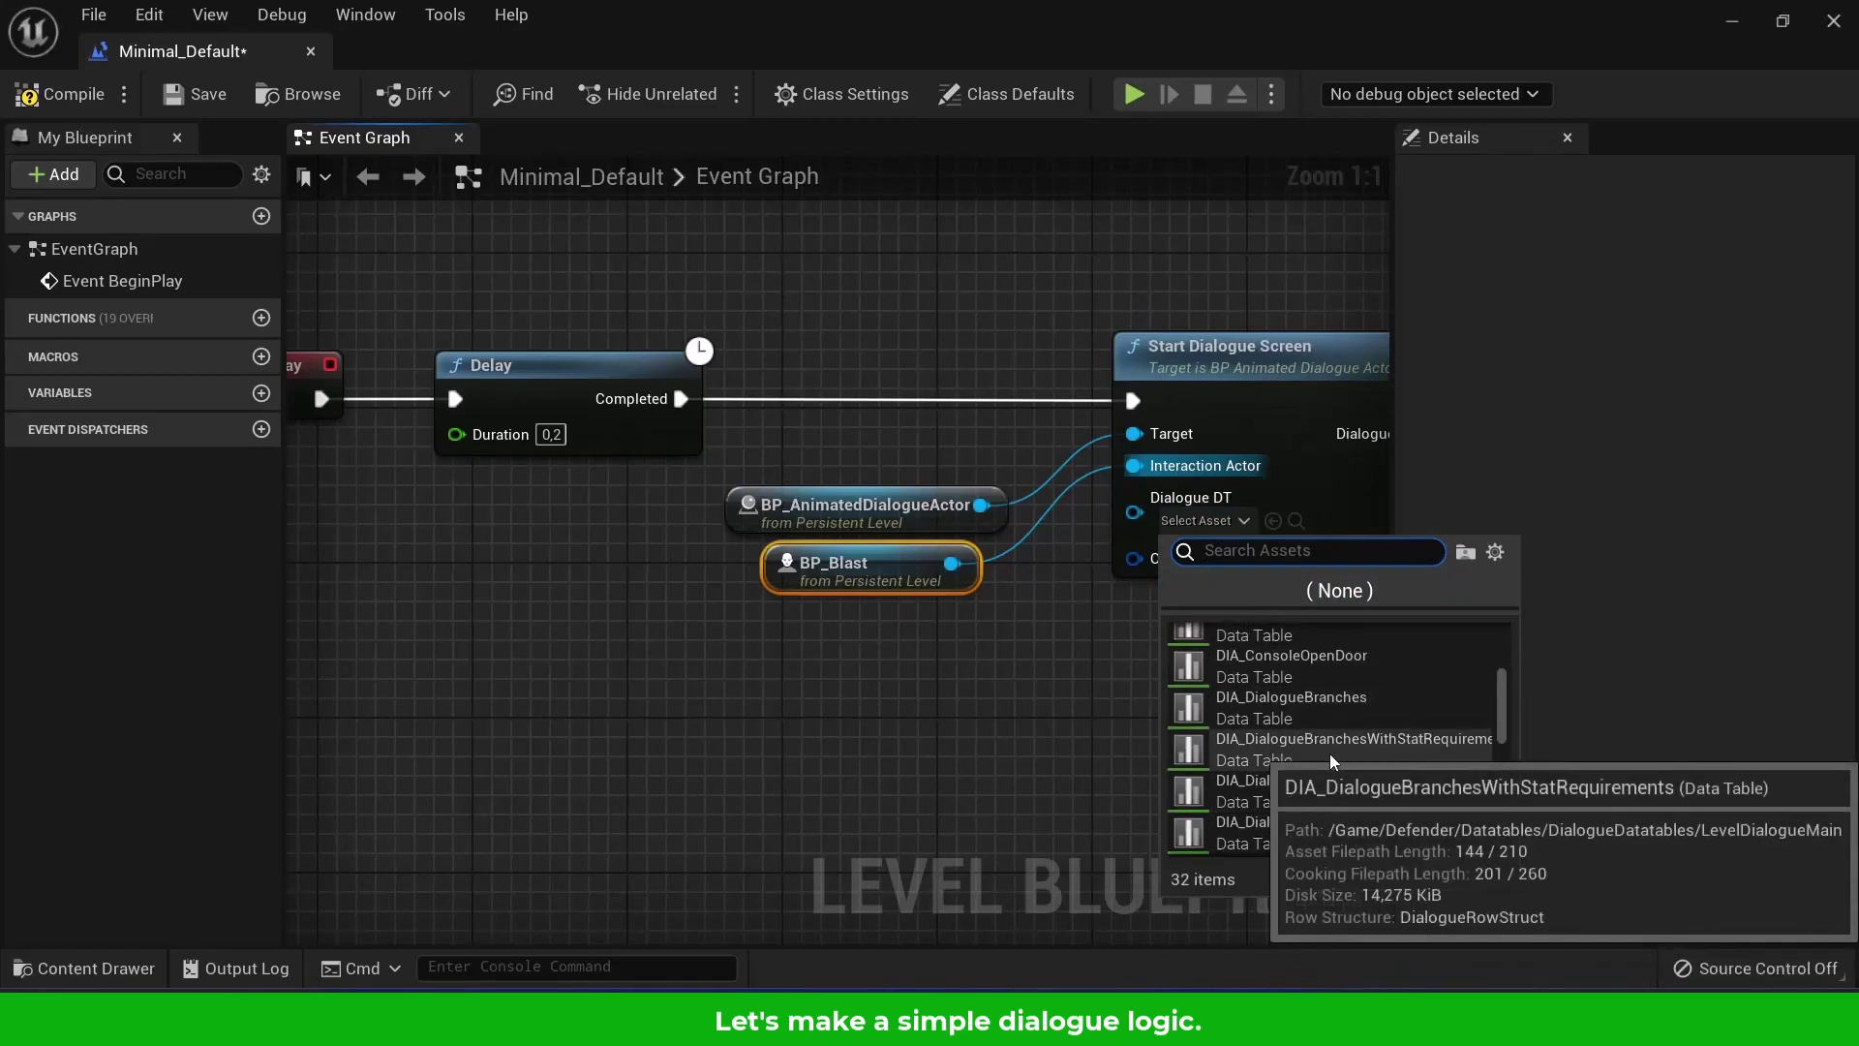
pyautogui.click(1329, 756)
pyautogui.moveTo(861, 614); pyautogui.dragTo(609, 619, button='right')
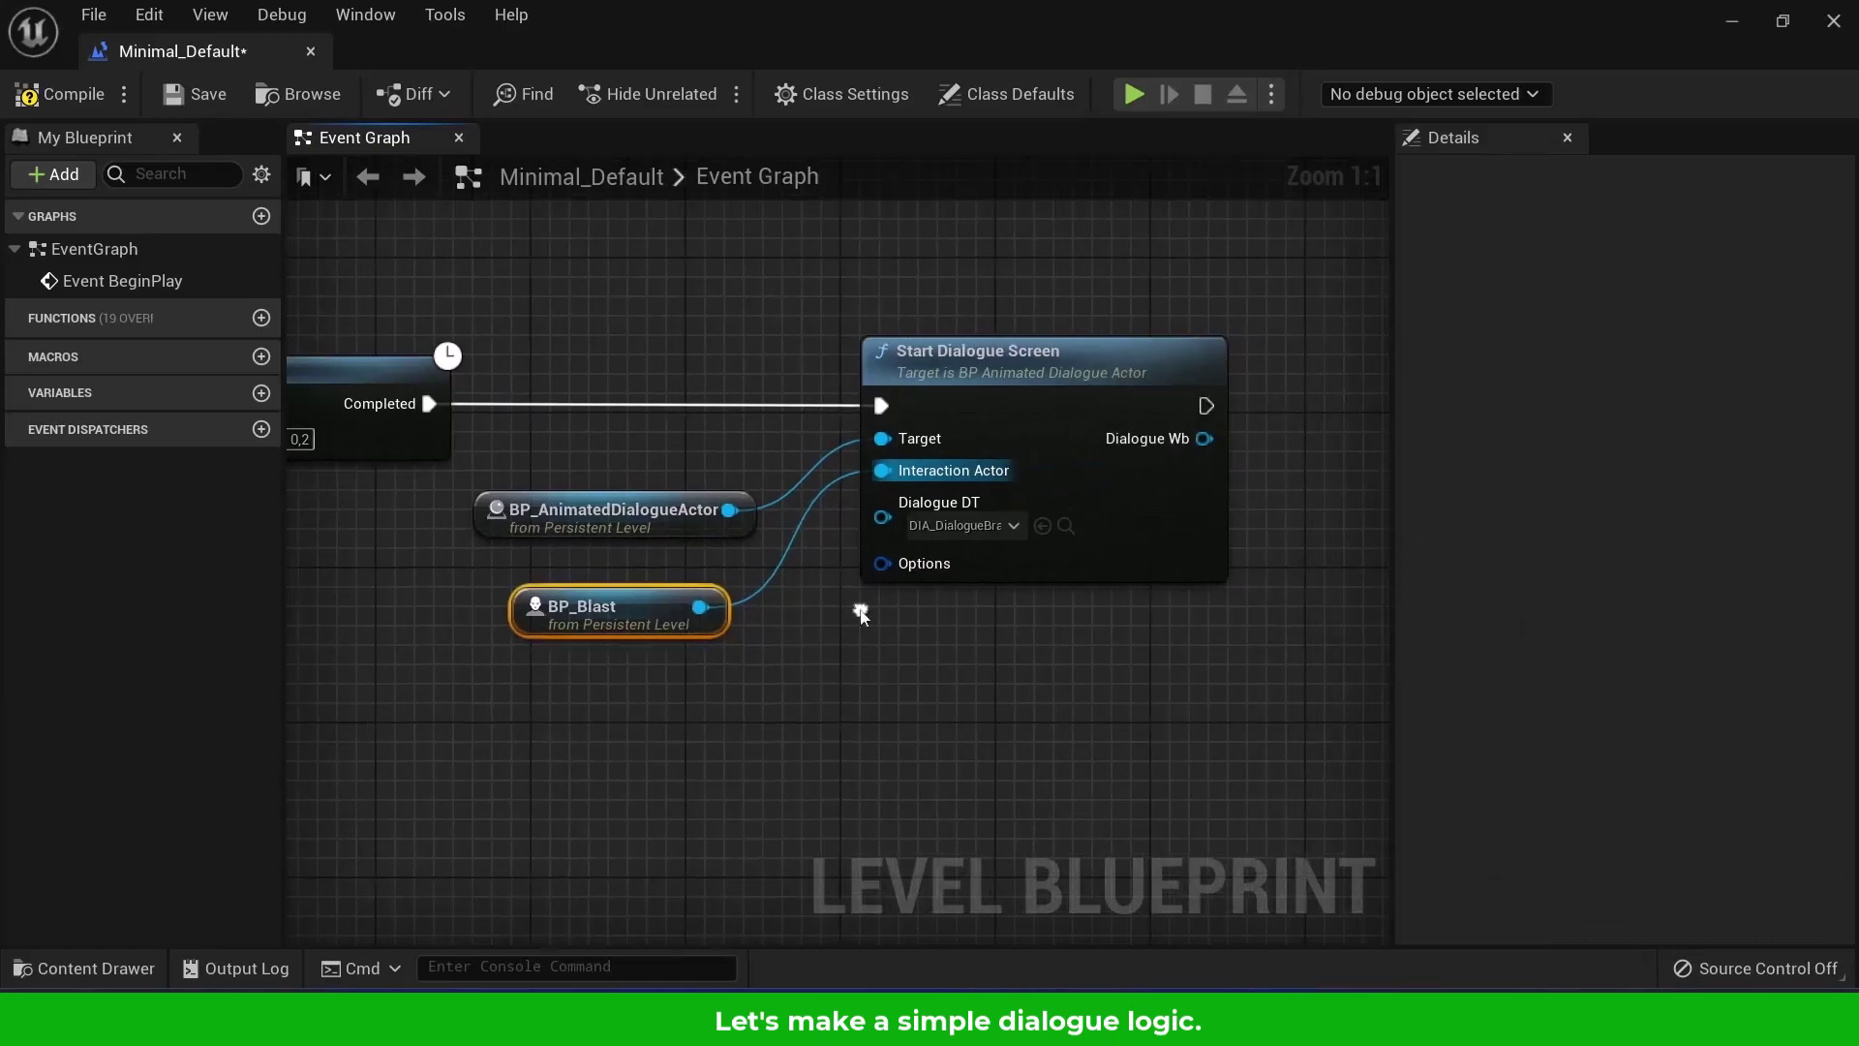
# Play-test the dialogue from the level editor up to its reply choices, then stop and inspect the message log
pyautogui.click(1732, 22)
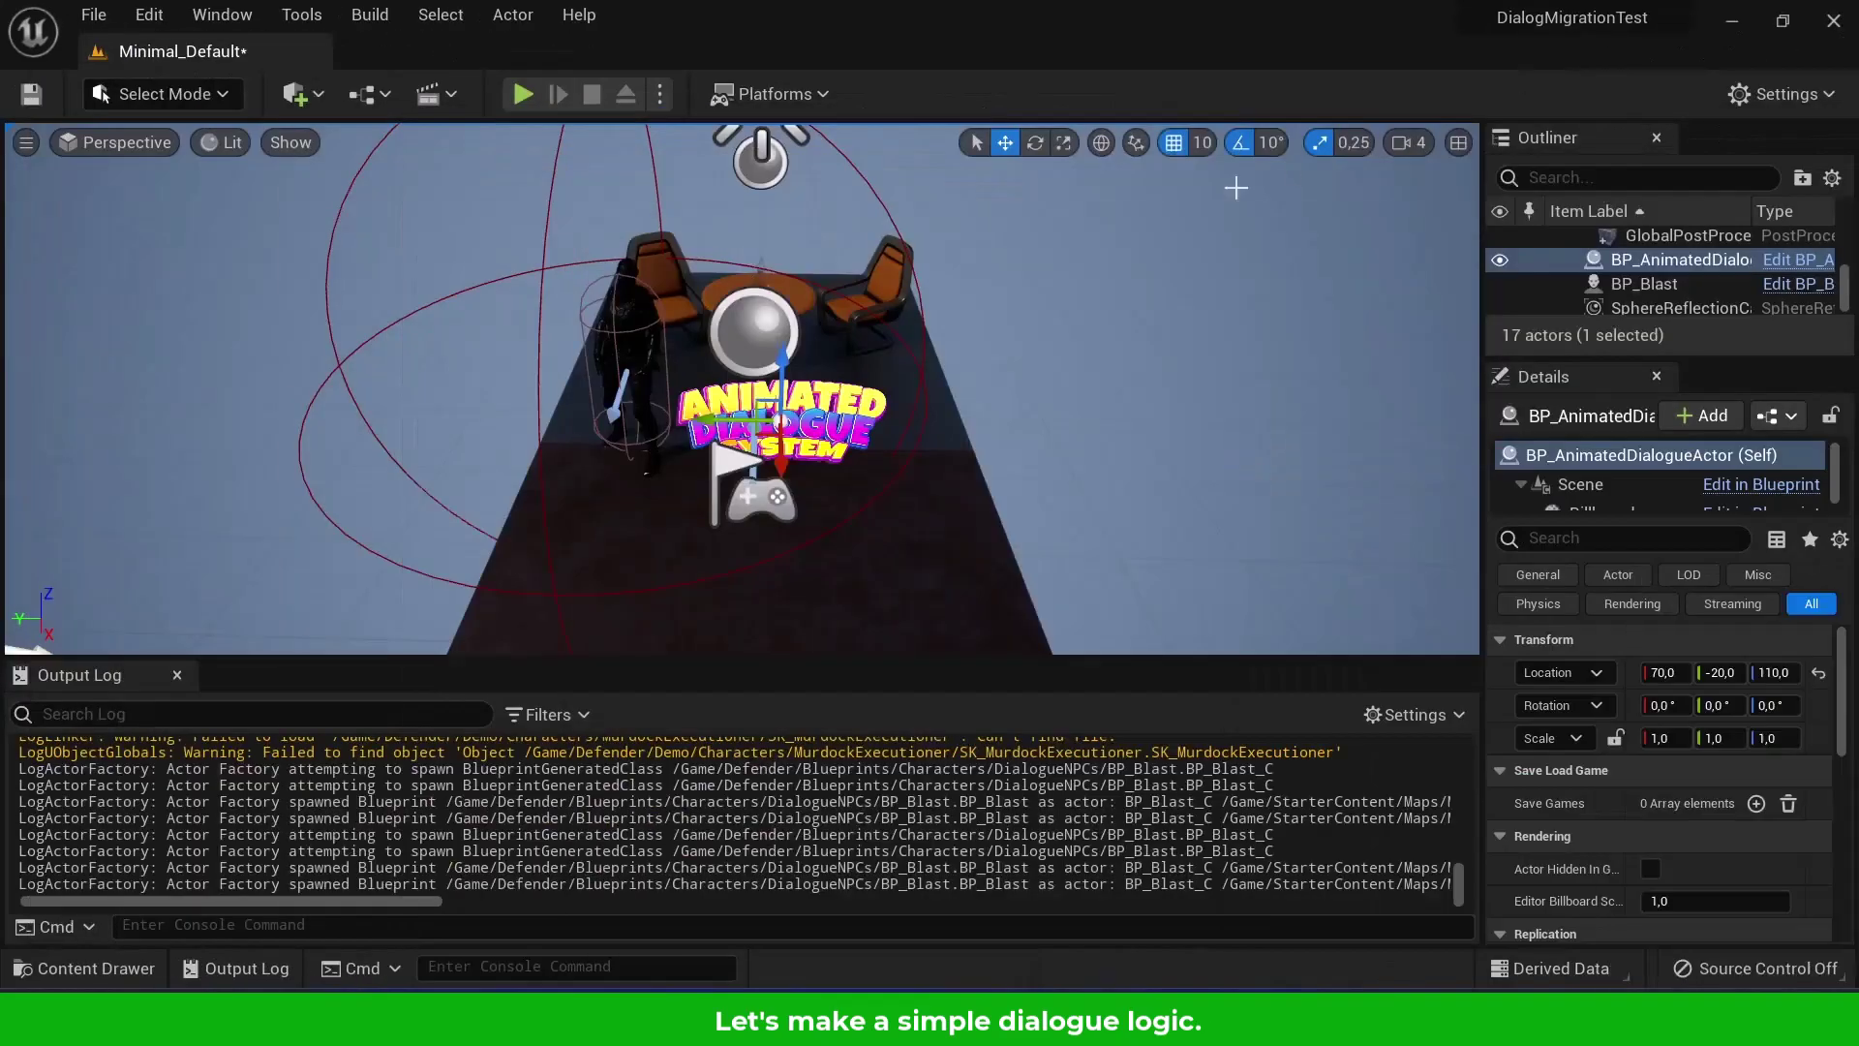
pyautogui.click(523, 94)
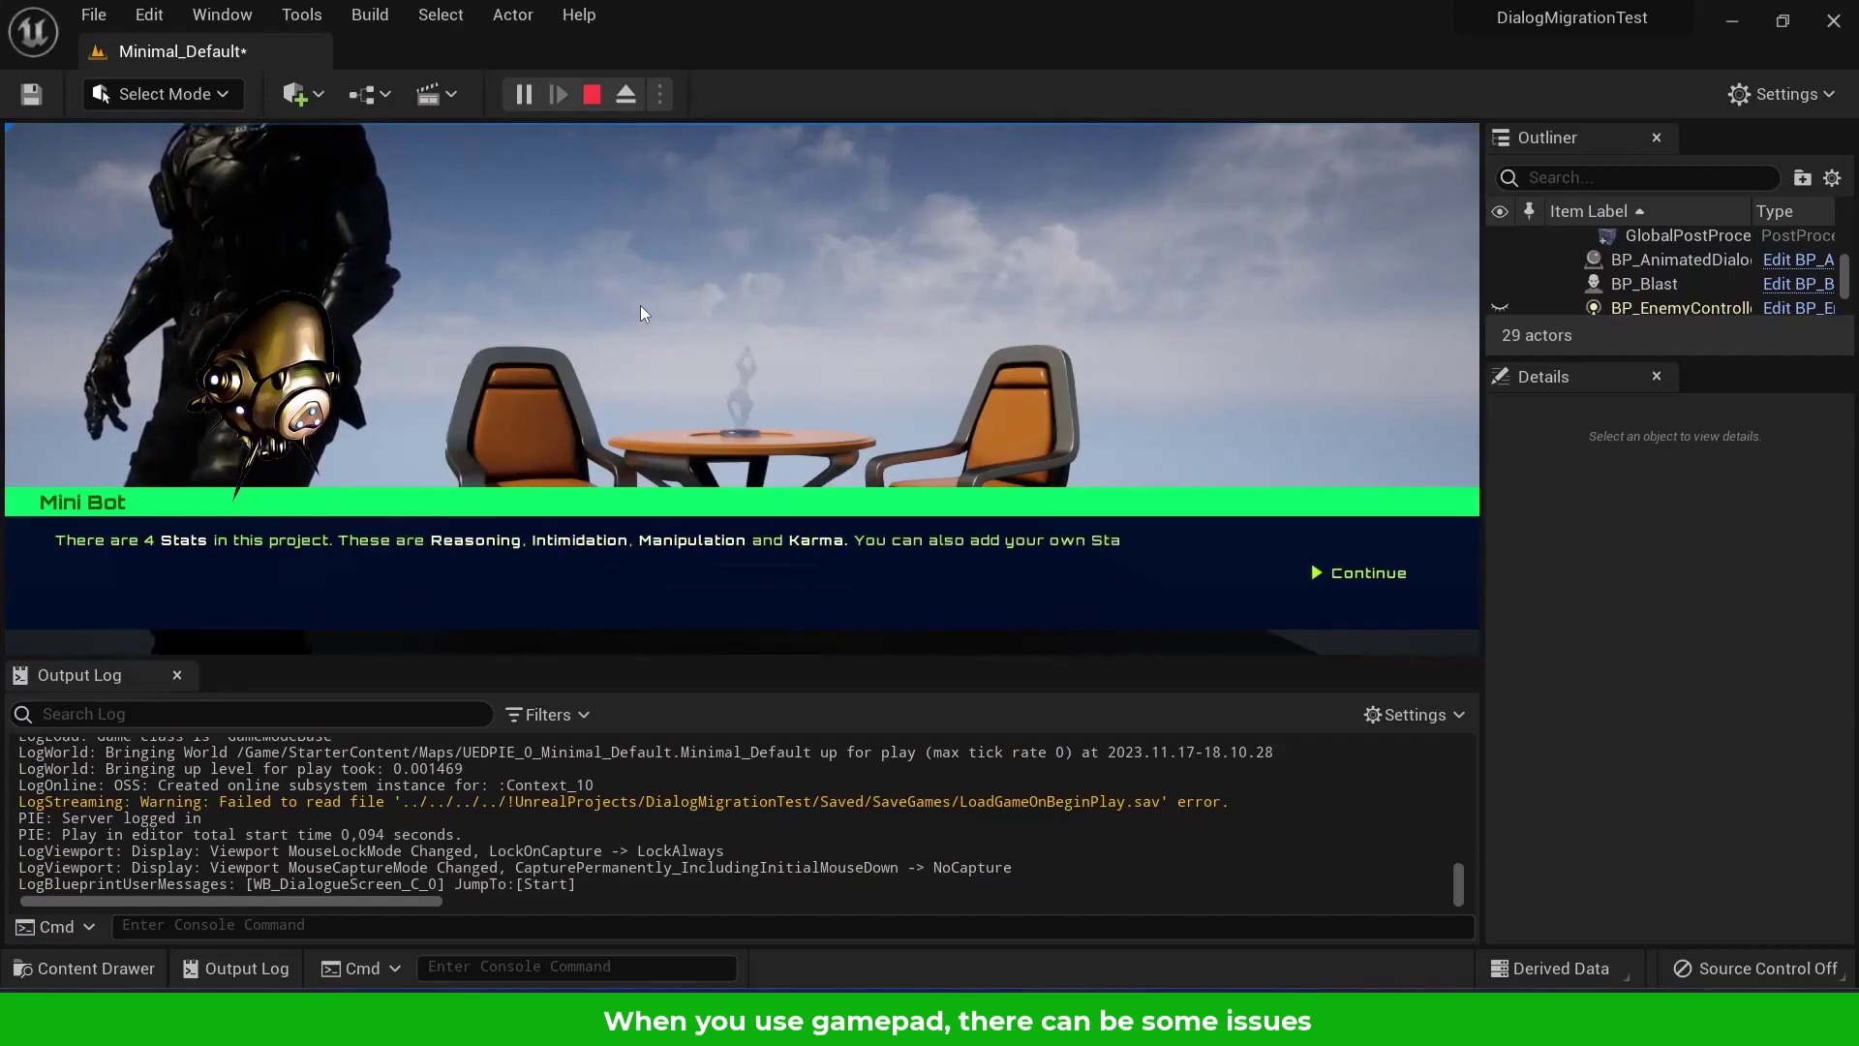
pyautogui.press('Return')
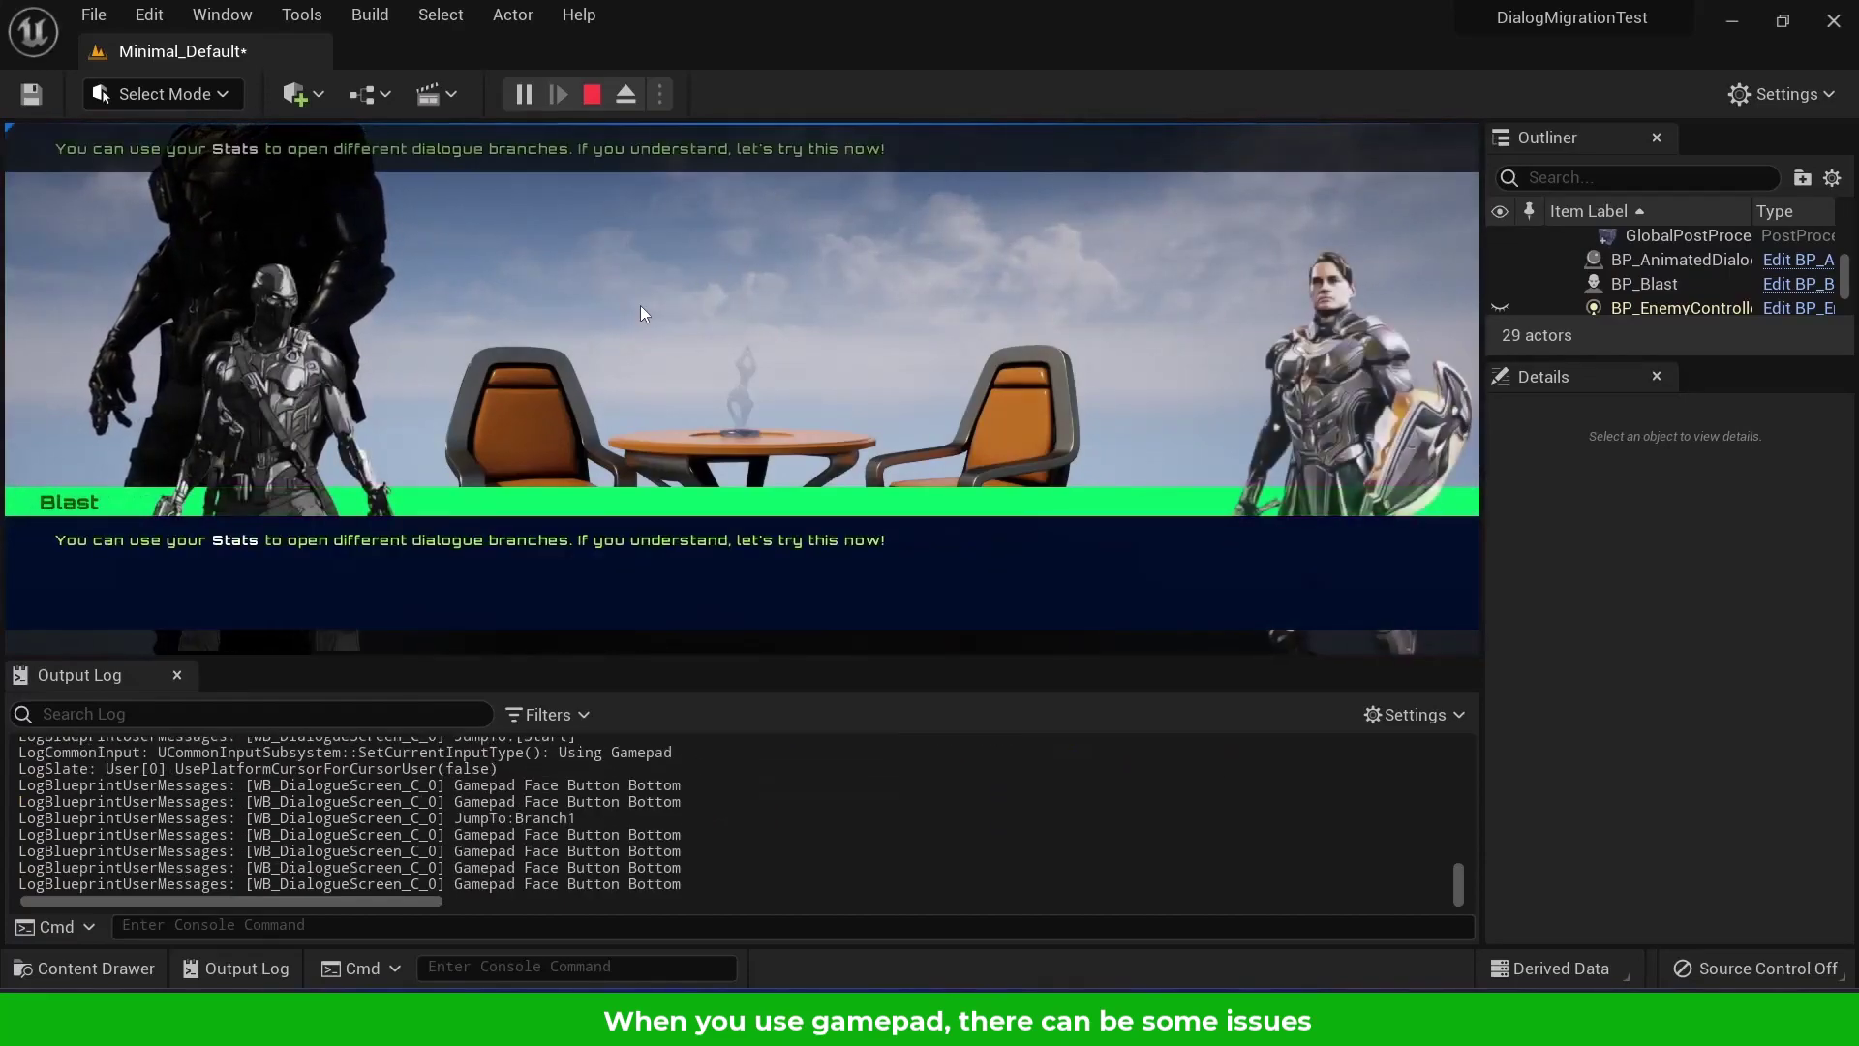
pyautogui.press('Return')
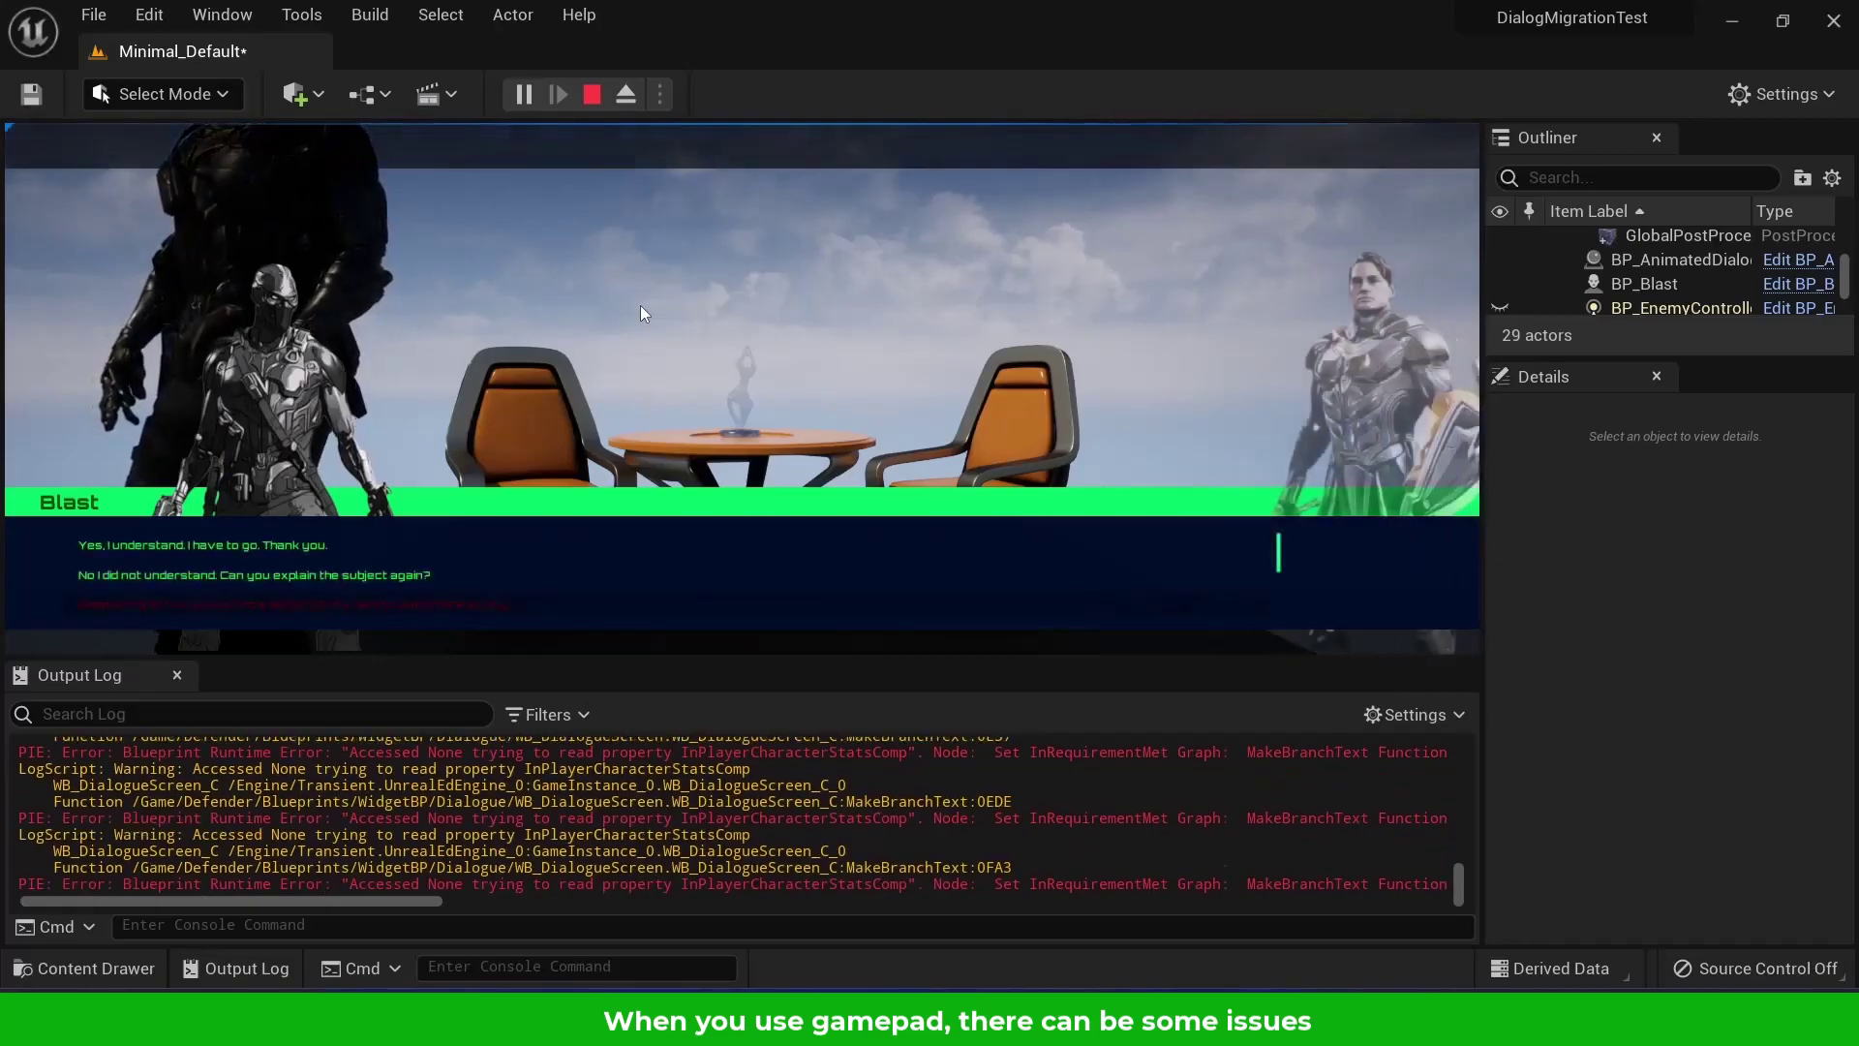
pyautogui.press('Escape')
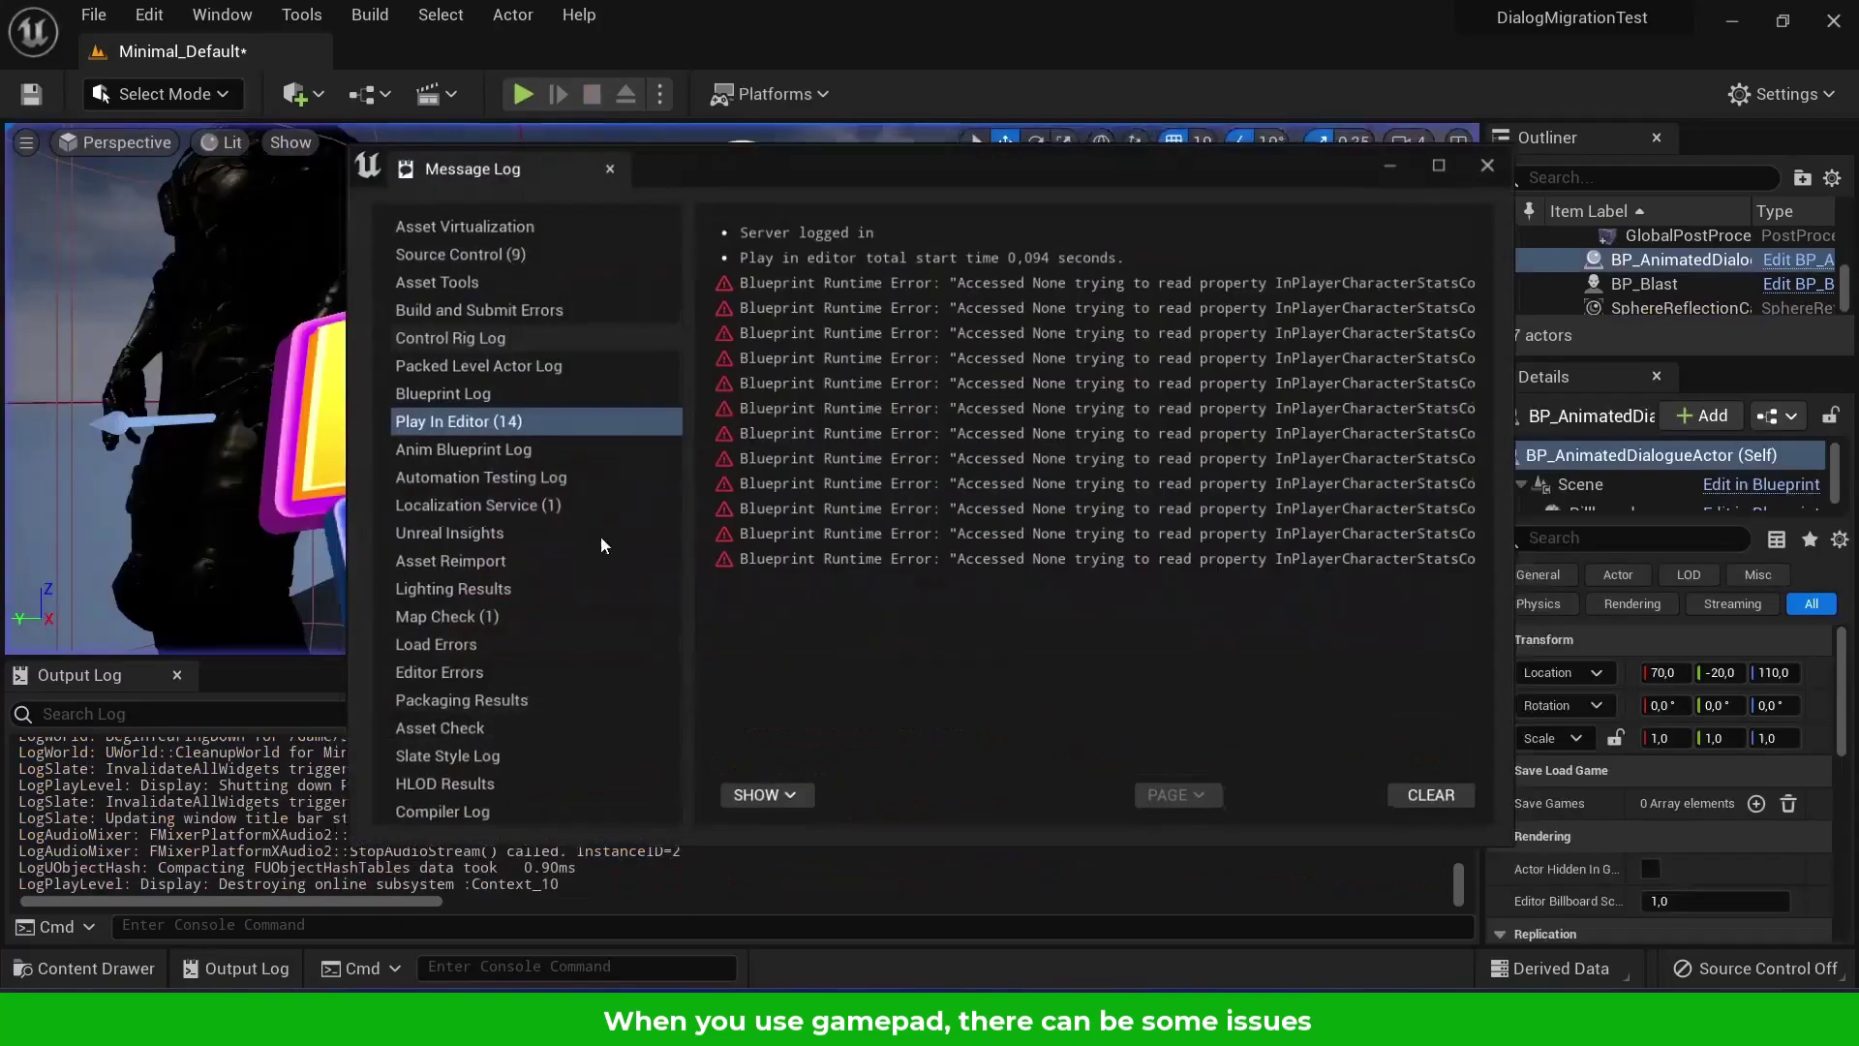
pyautogui.moveTo(1010, 781); pyautogui.dragTo(1427, 806)
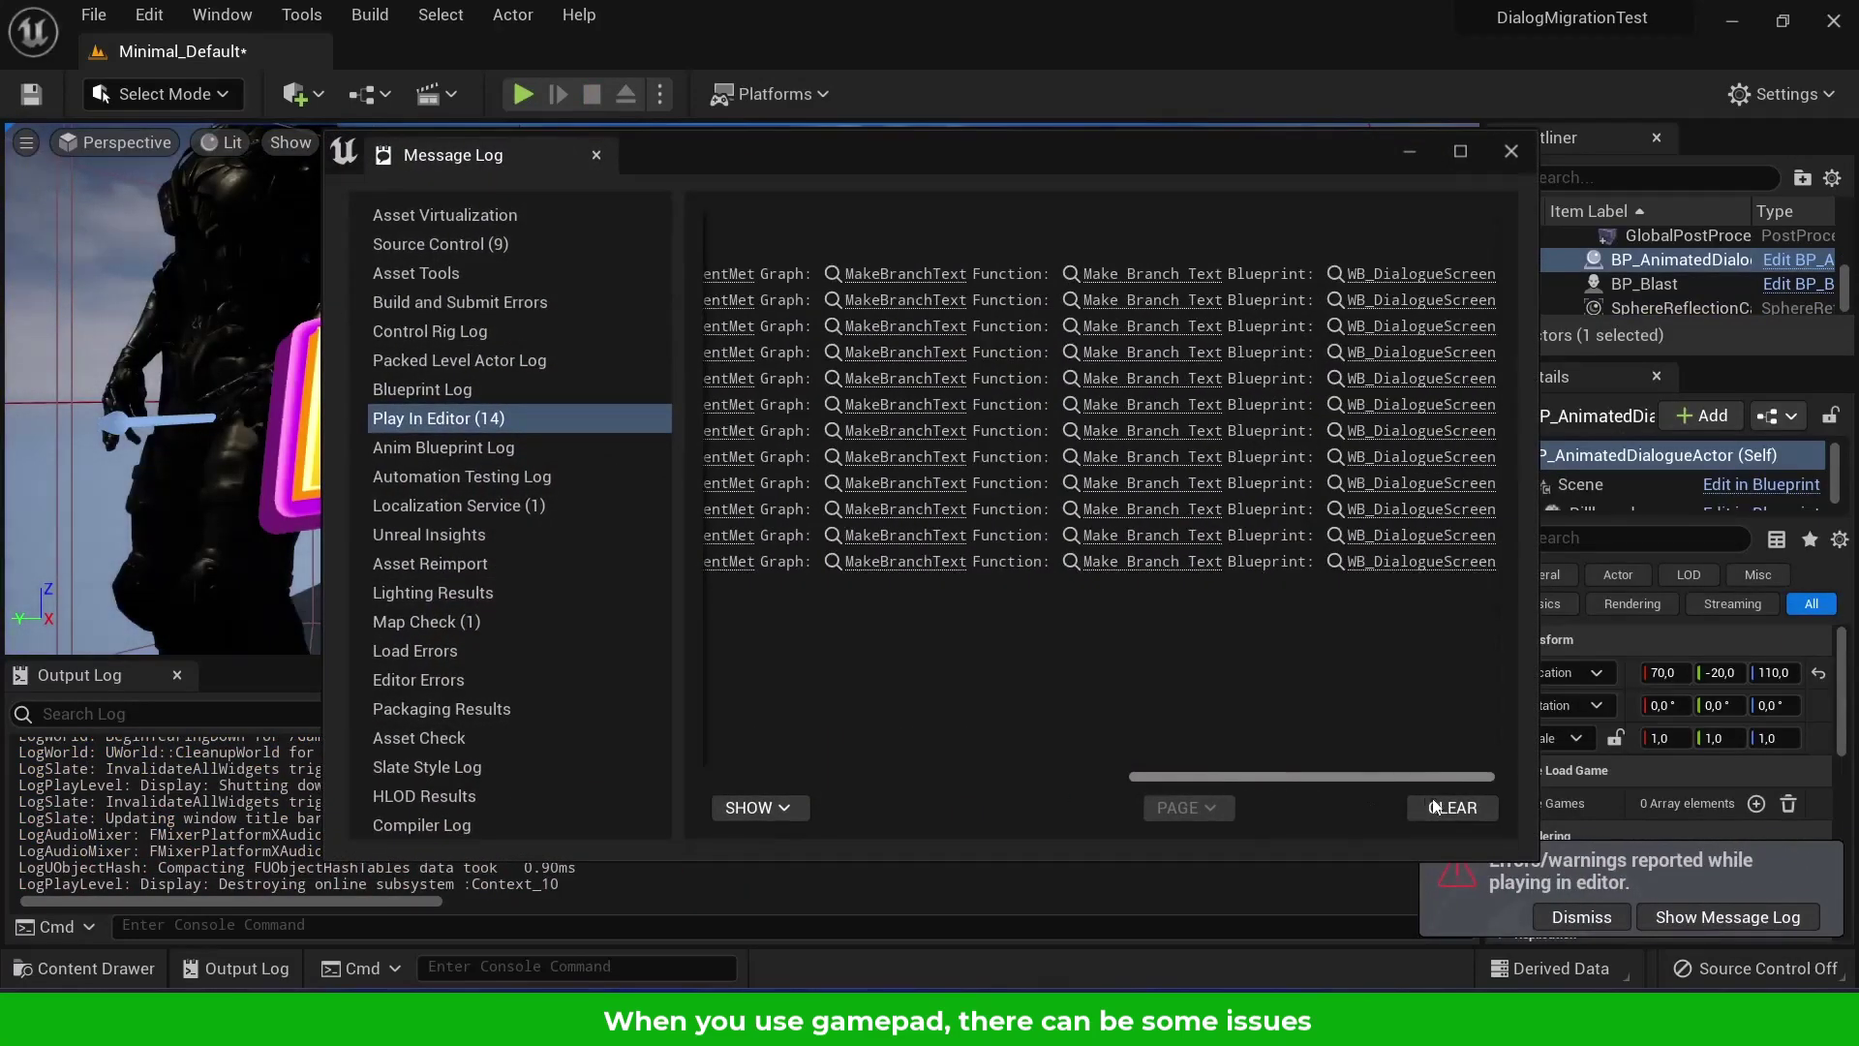
pyautogui.click(1509, 154)
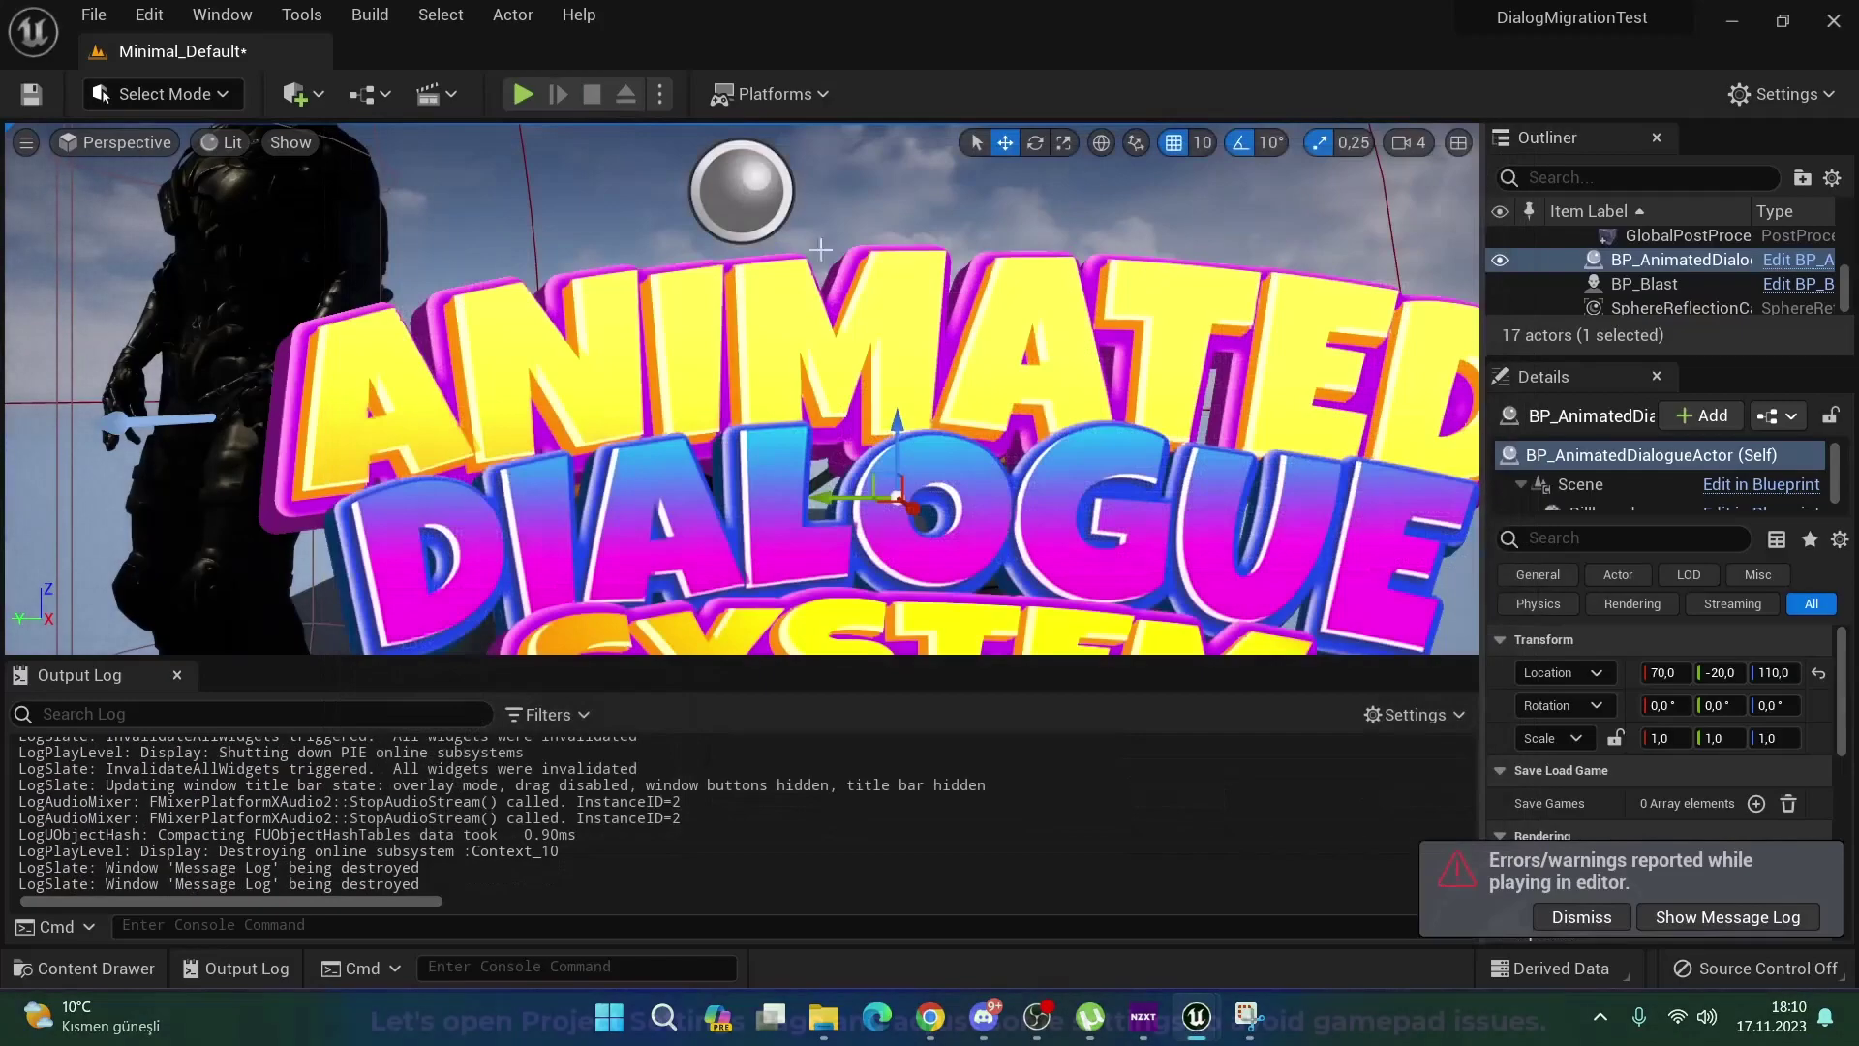
# Open the project's Common Input Settings and set Input Data to BP_InputData
pyautogui.click(148, 18)
pyautogui.click(287, 374)
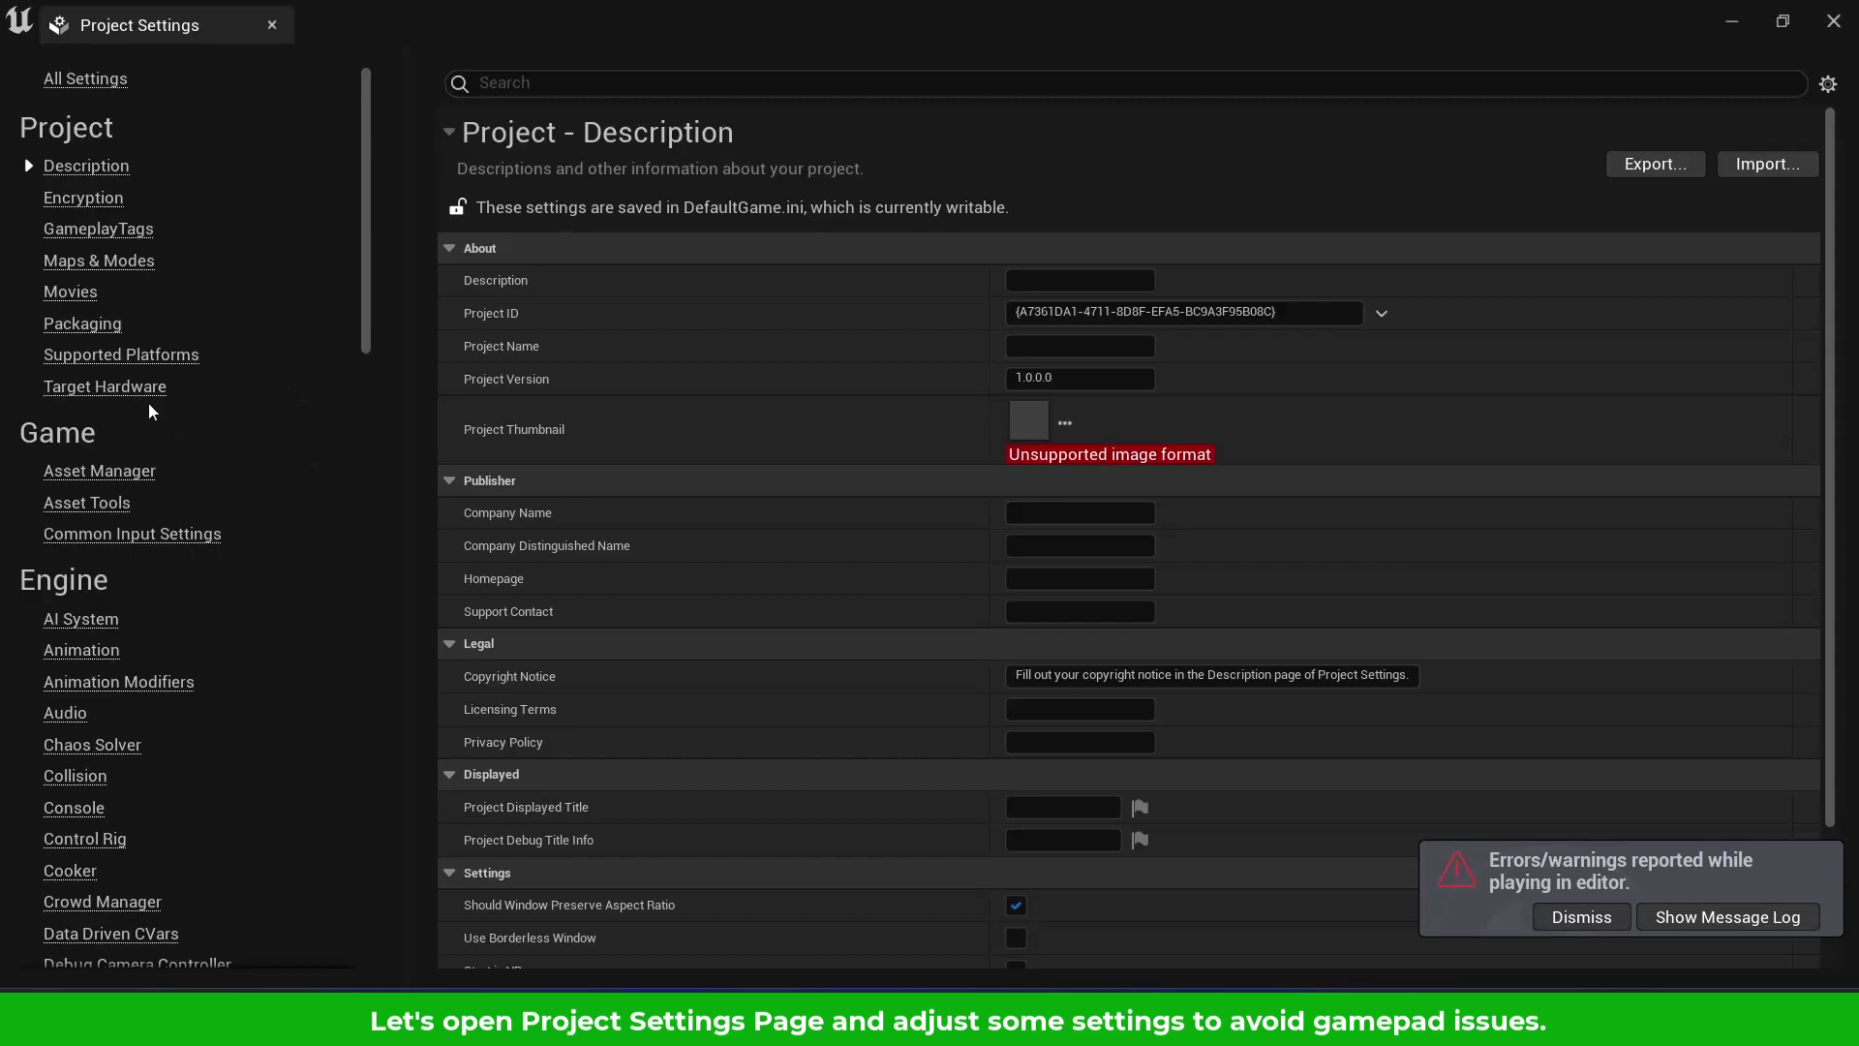
pyautogui.click(145, 538)
pyautogui.click(1016, 288)
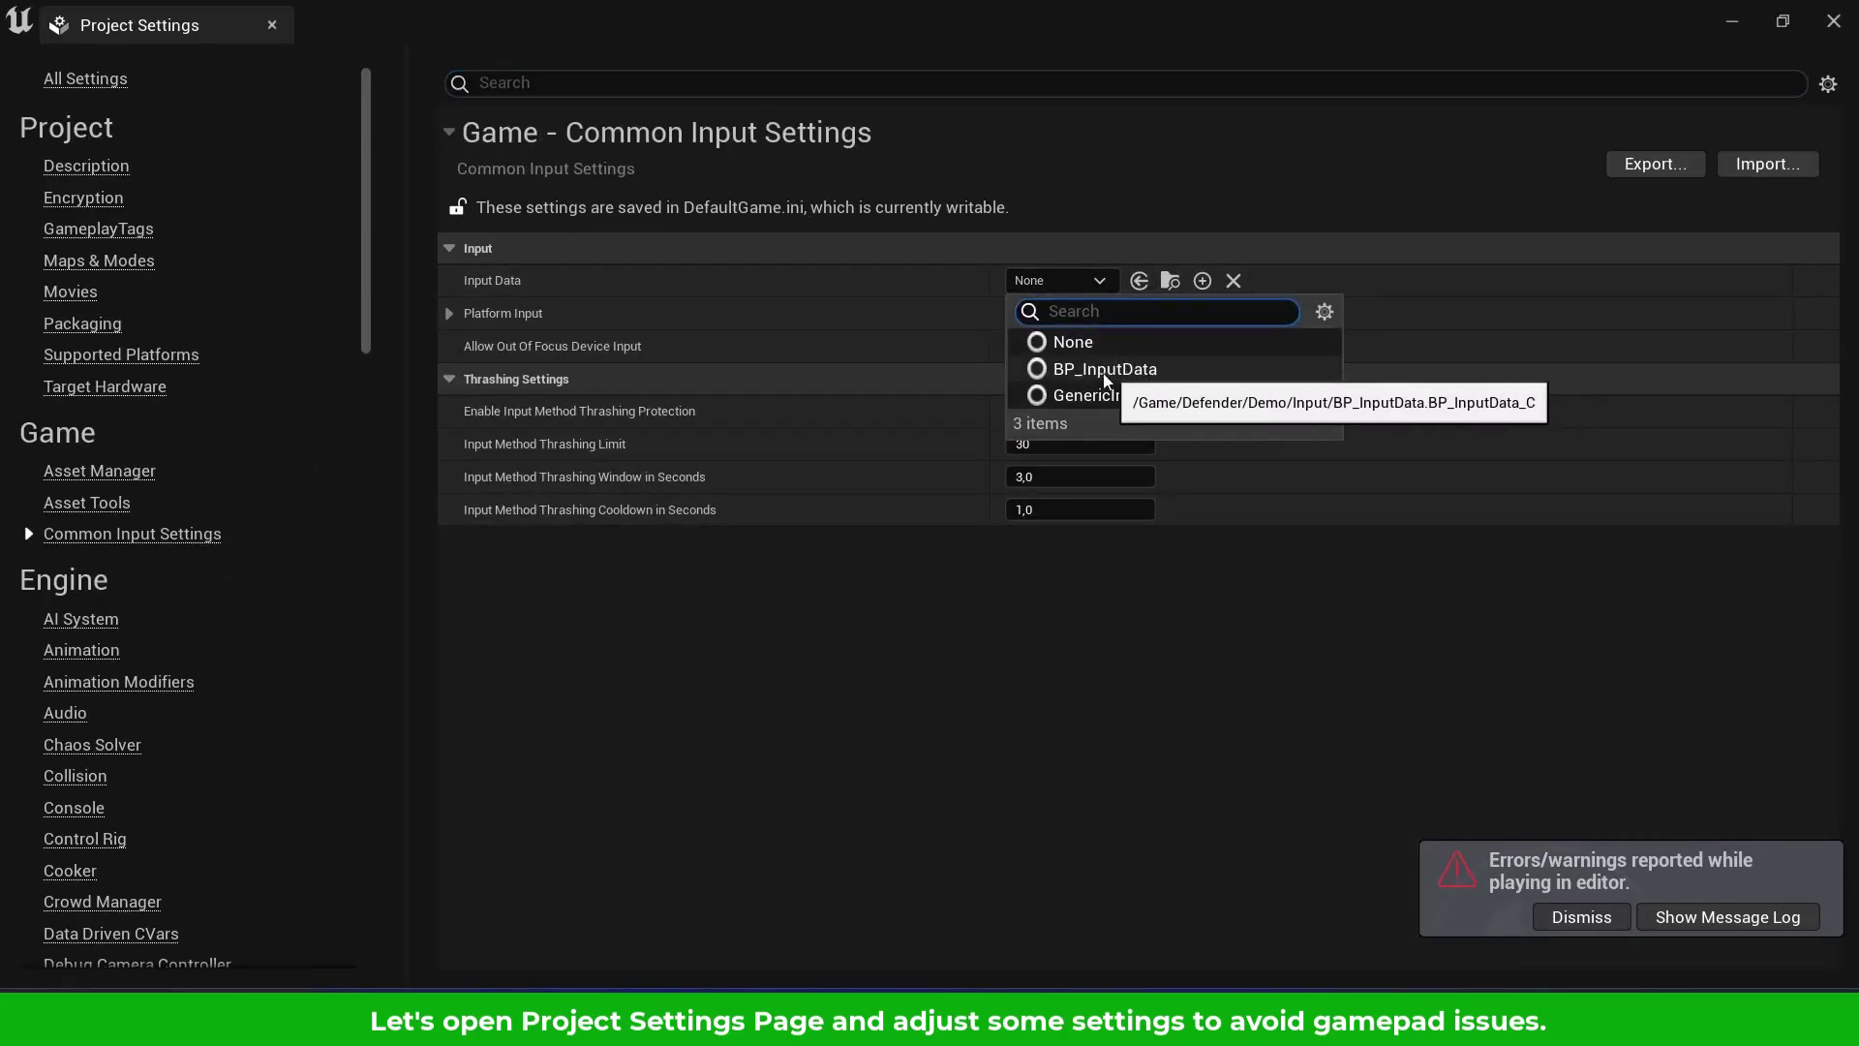
pyautogui.click(1154, 377)
# Expand all Platform Input entries and set the Windows Default Gamepad Name to Generic
pyautogui.rightClick(494, 318)
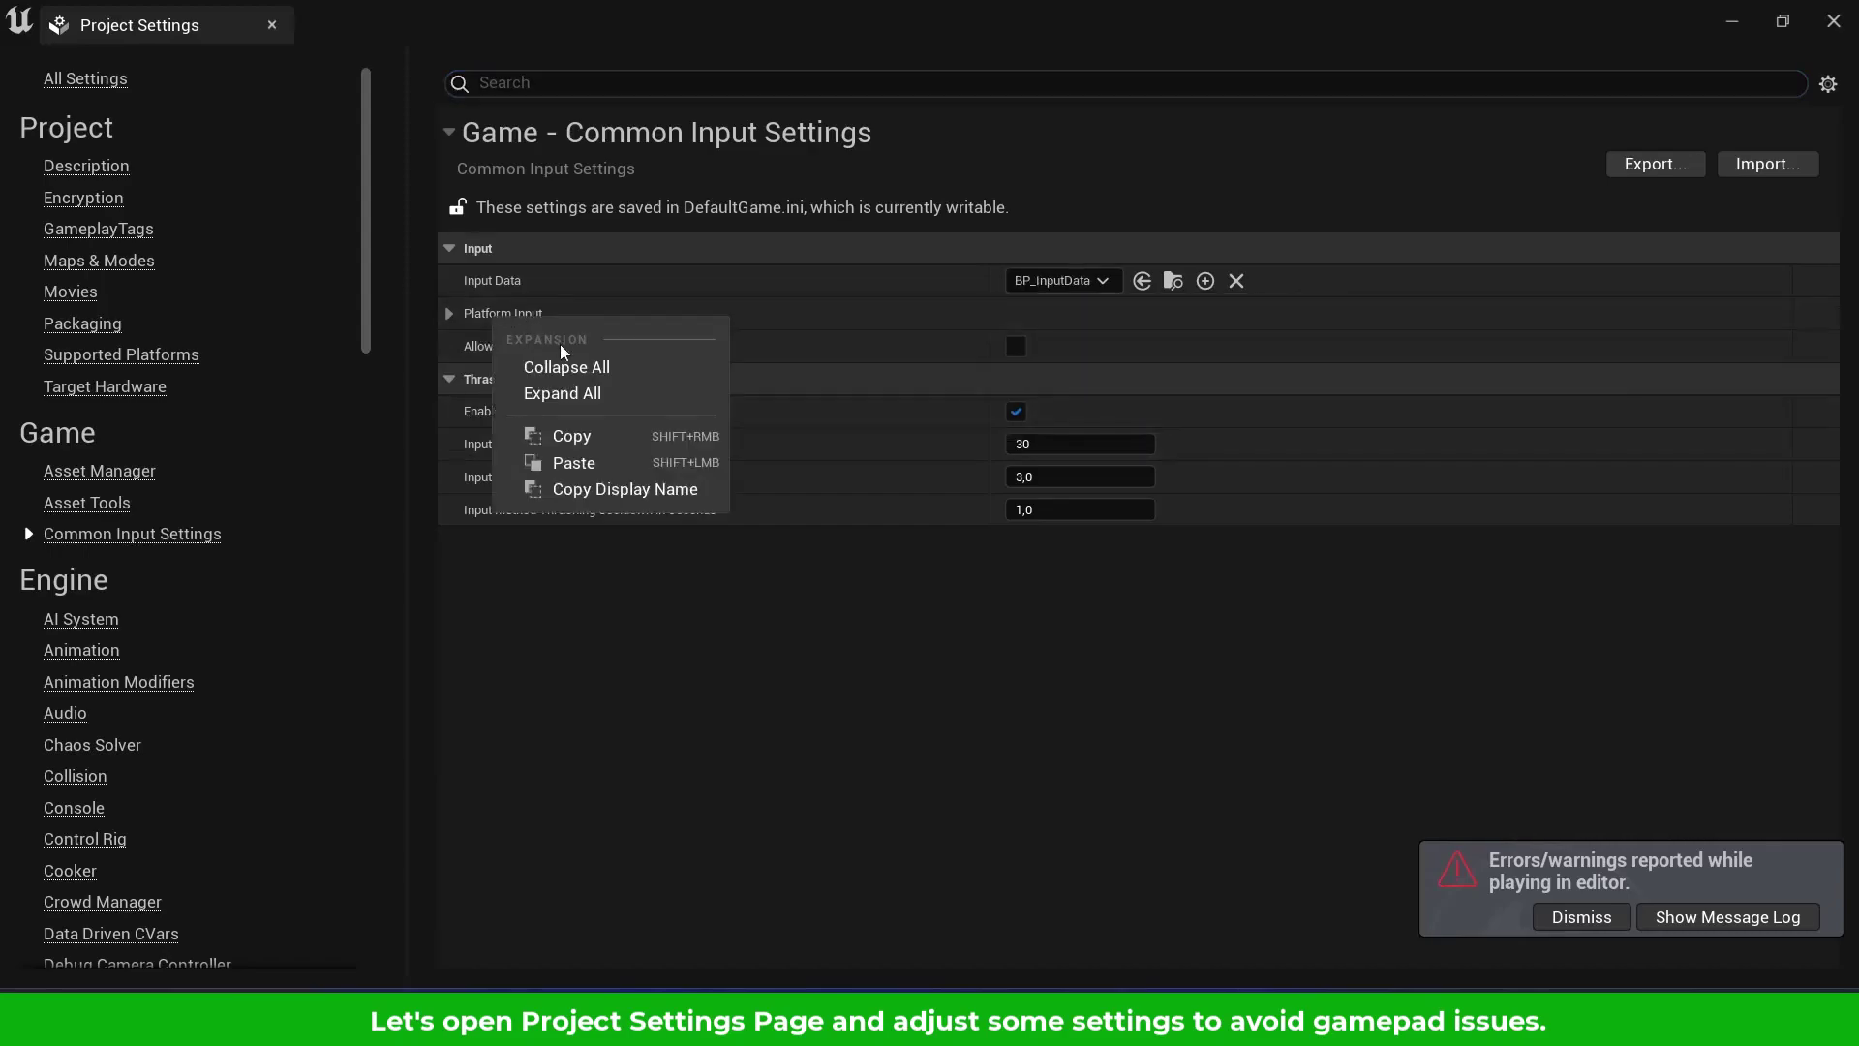
pyautogui.click(586, 392)
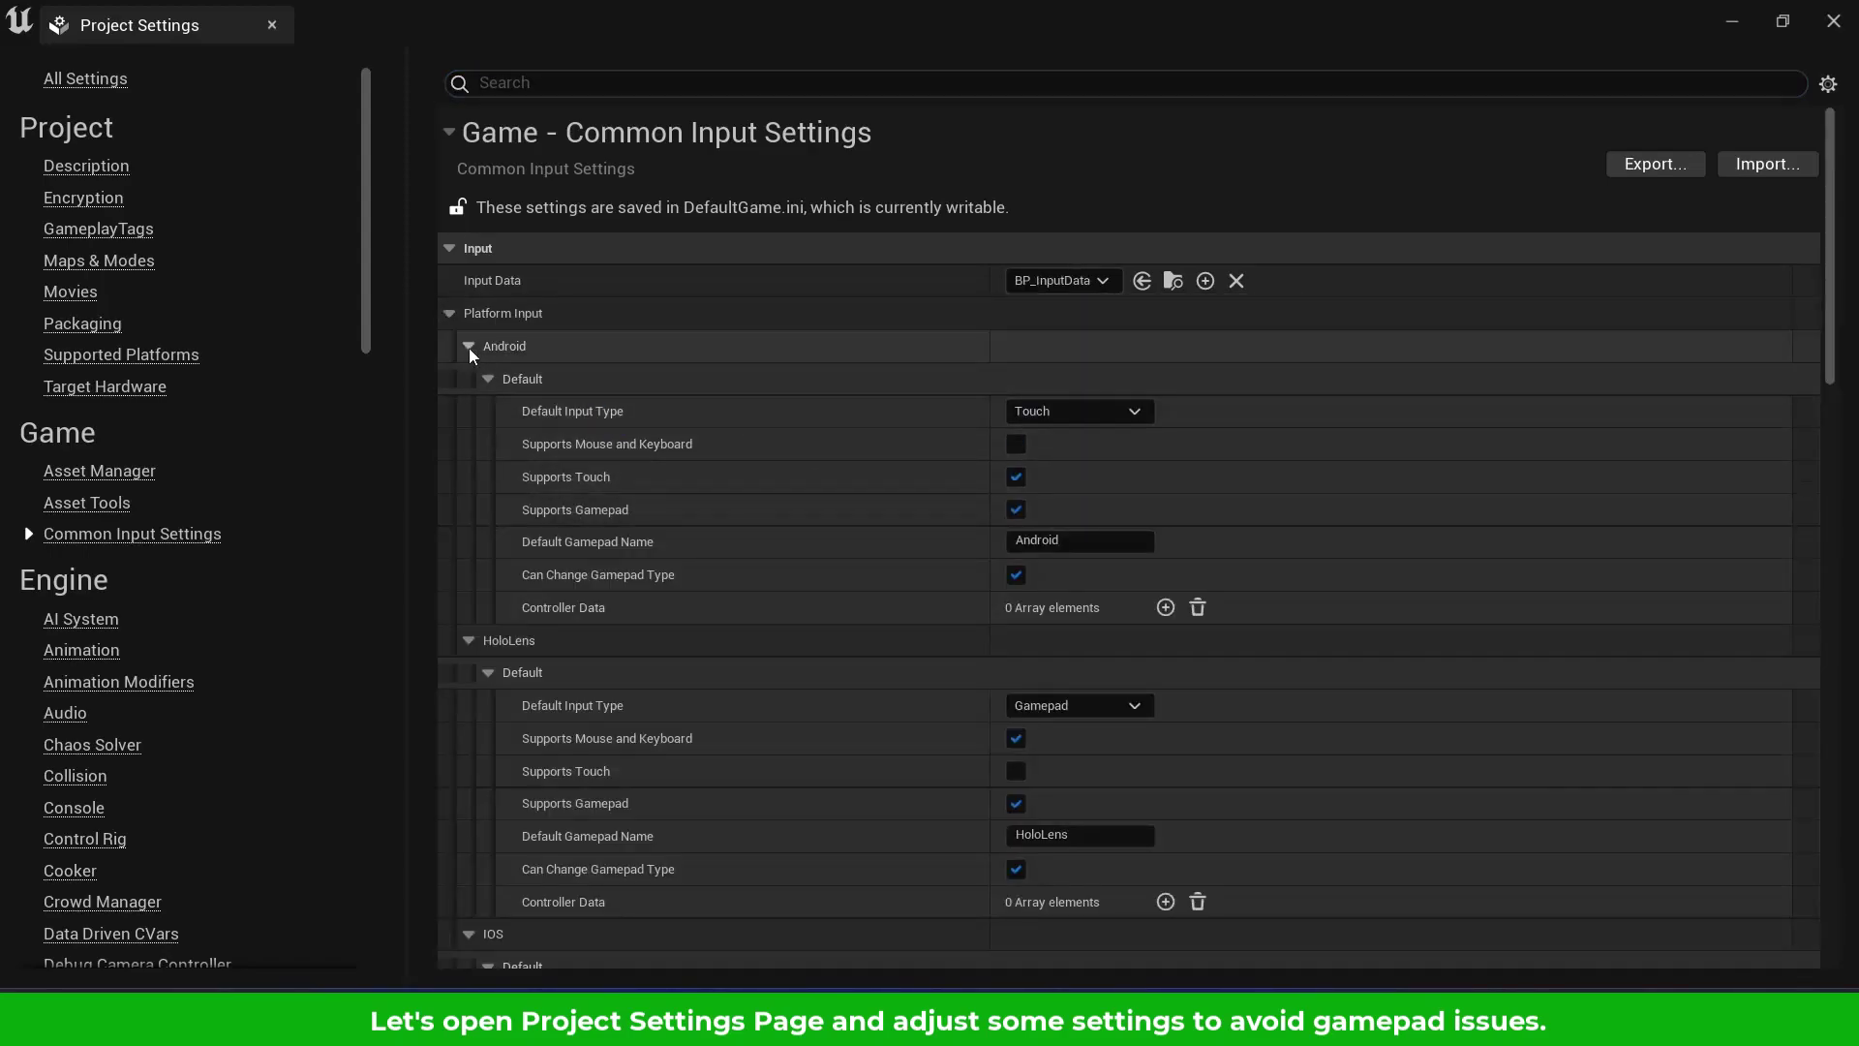
pyautogui.scroll(-1, 608, 607)
pyautogui.scroll(-15, 609, 607)
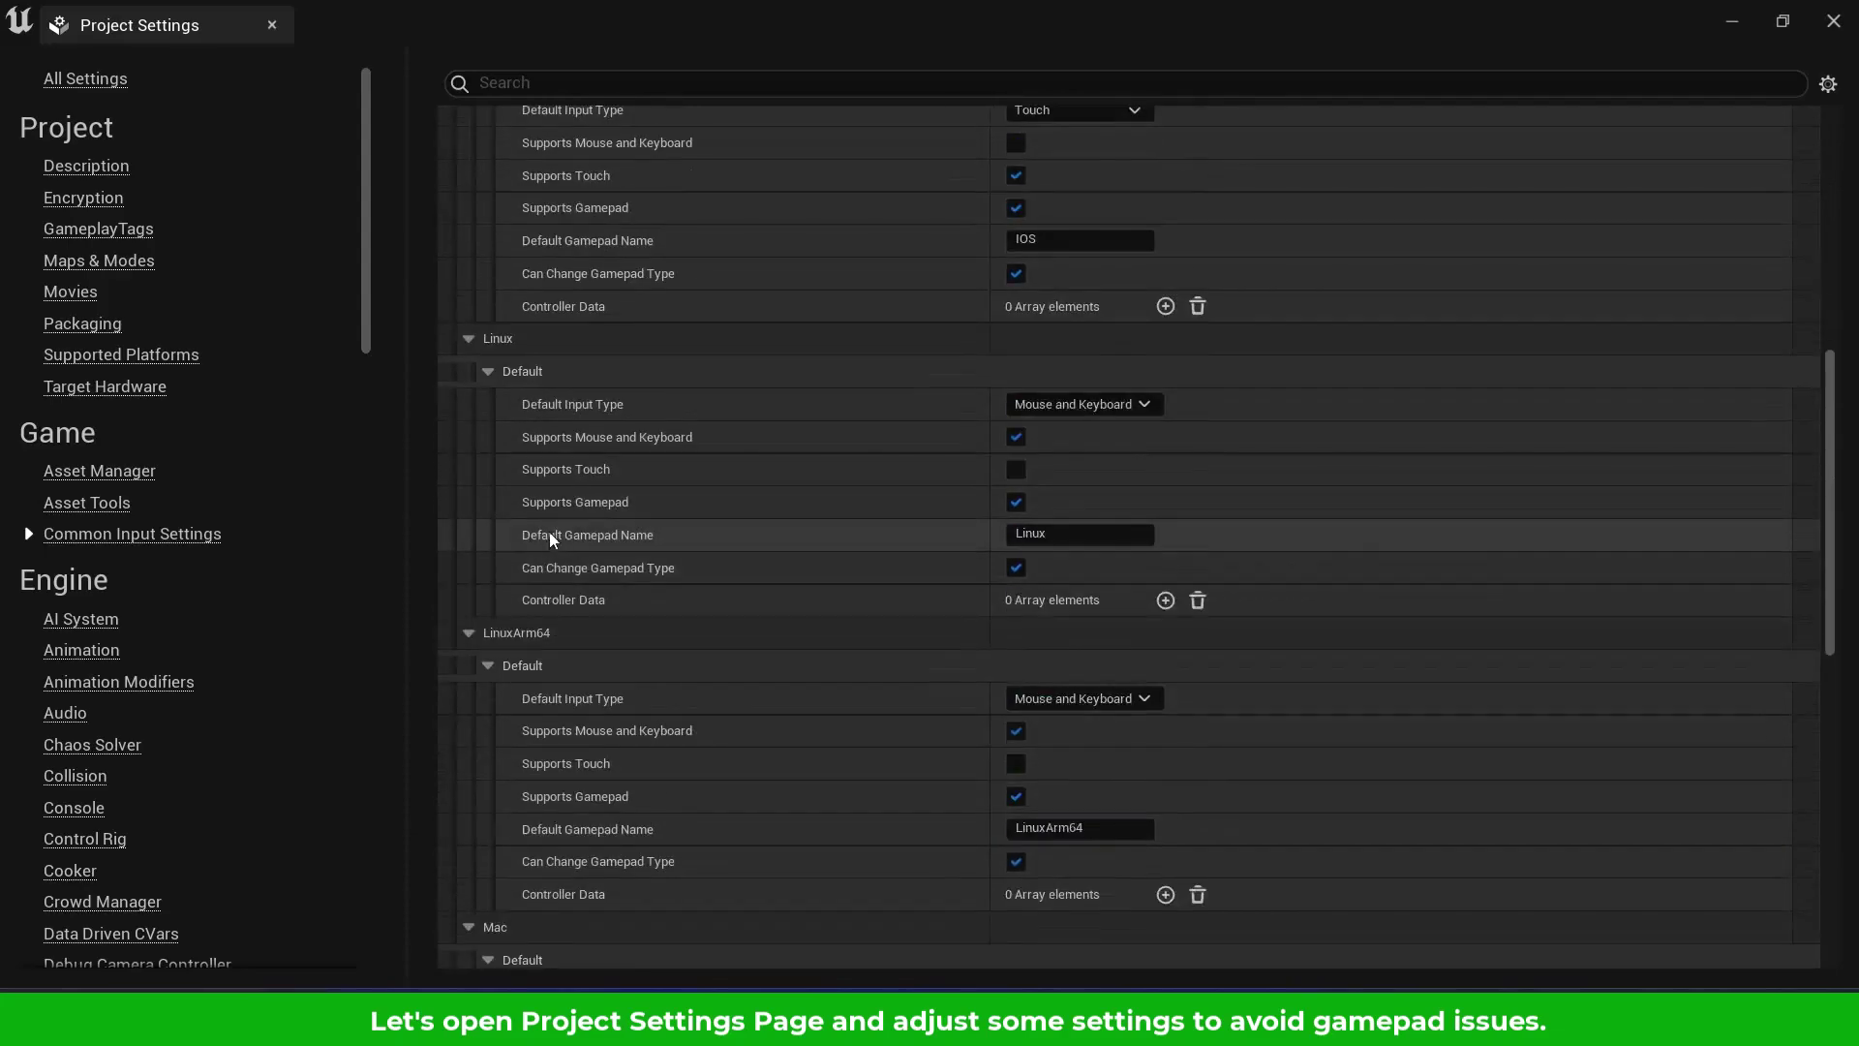
pyautogui.scroll(-9, 543, 496)
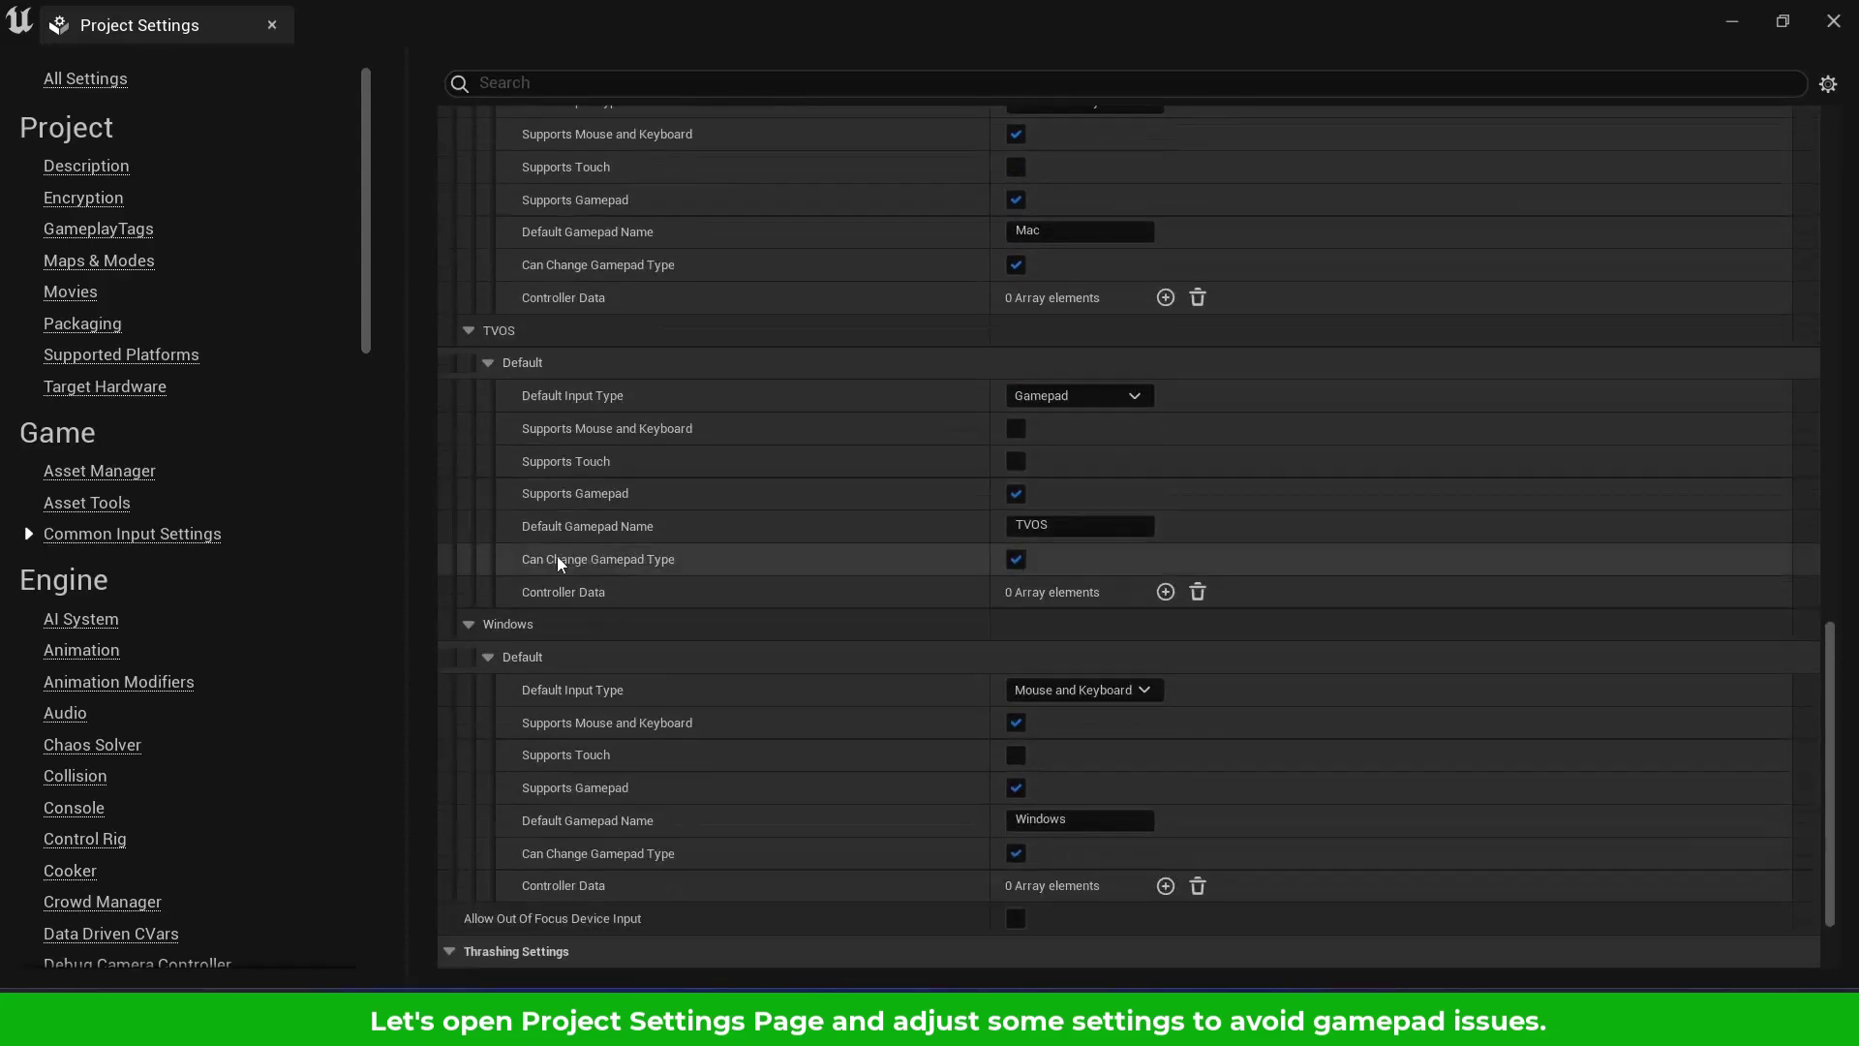
pyautogui.click(1065, 689)
pyautogui.write('Gene')
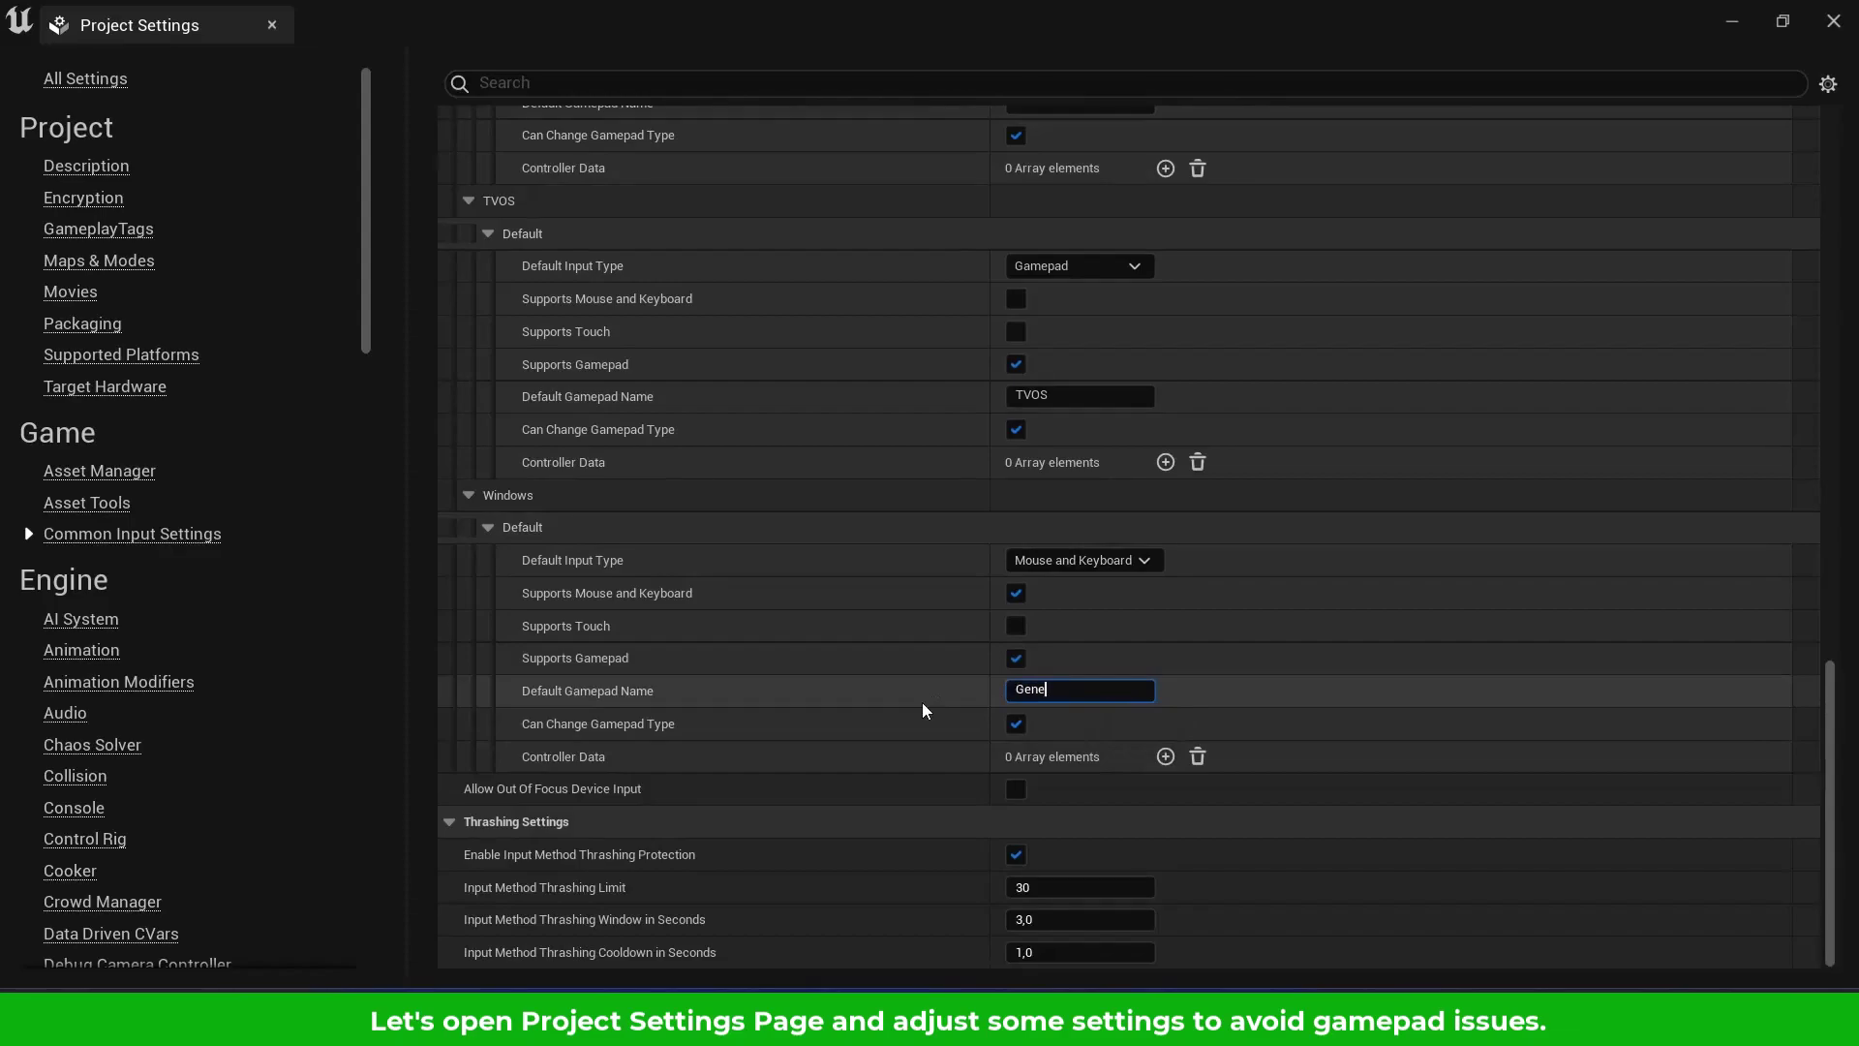
pyautogui.write('ric')
pyautogui.press('Return')
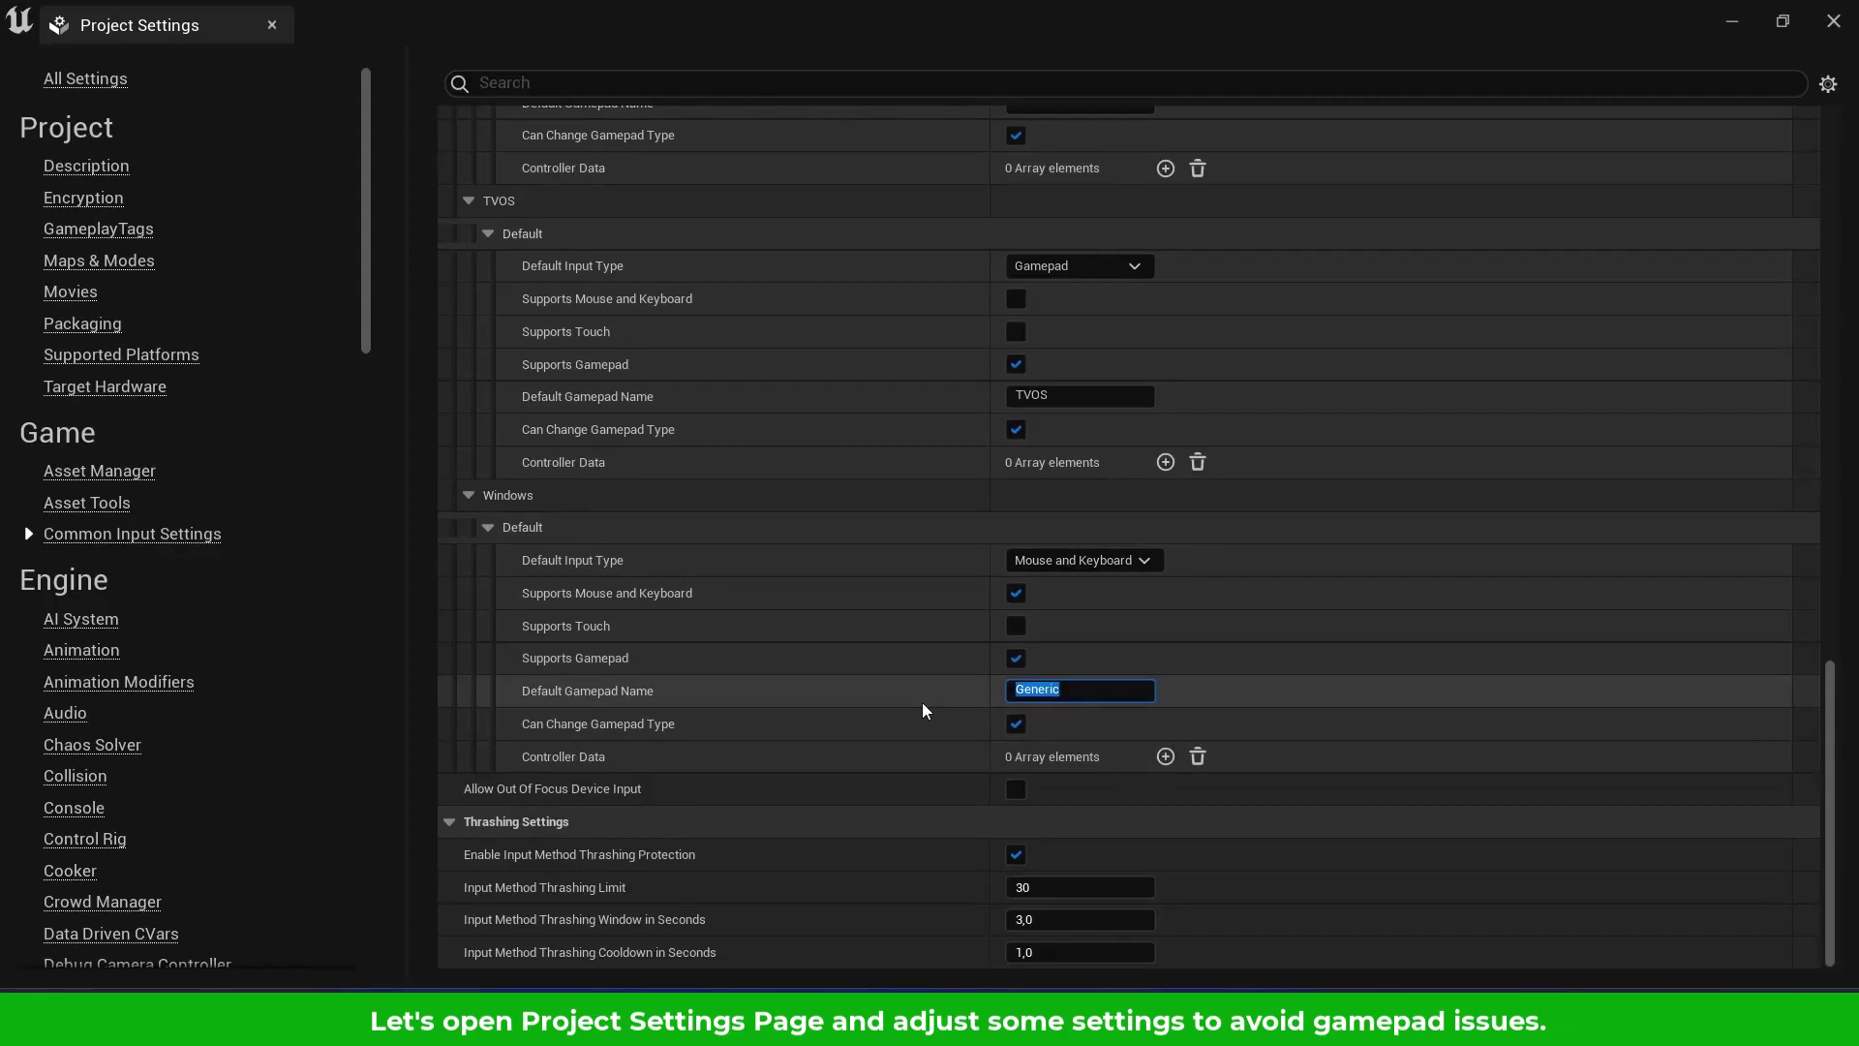
# Add a Controller Data element to the Windows platform input and assign BP_GamepadControllerData to it
pyautogui.click(1166, 756)
pyautogui.click(1034, 790)
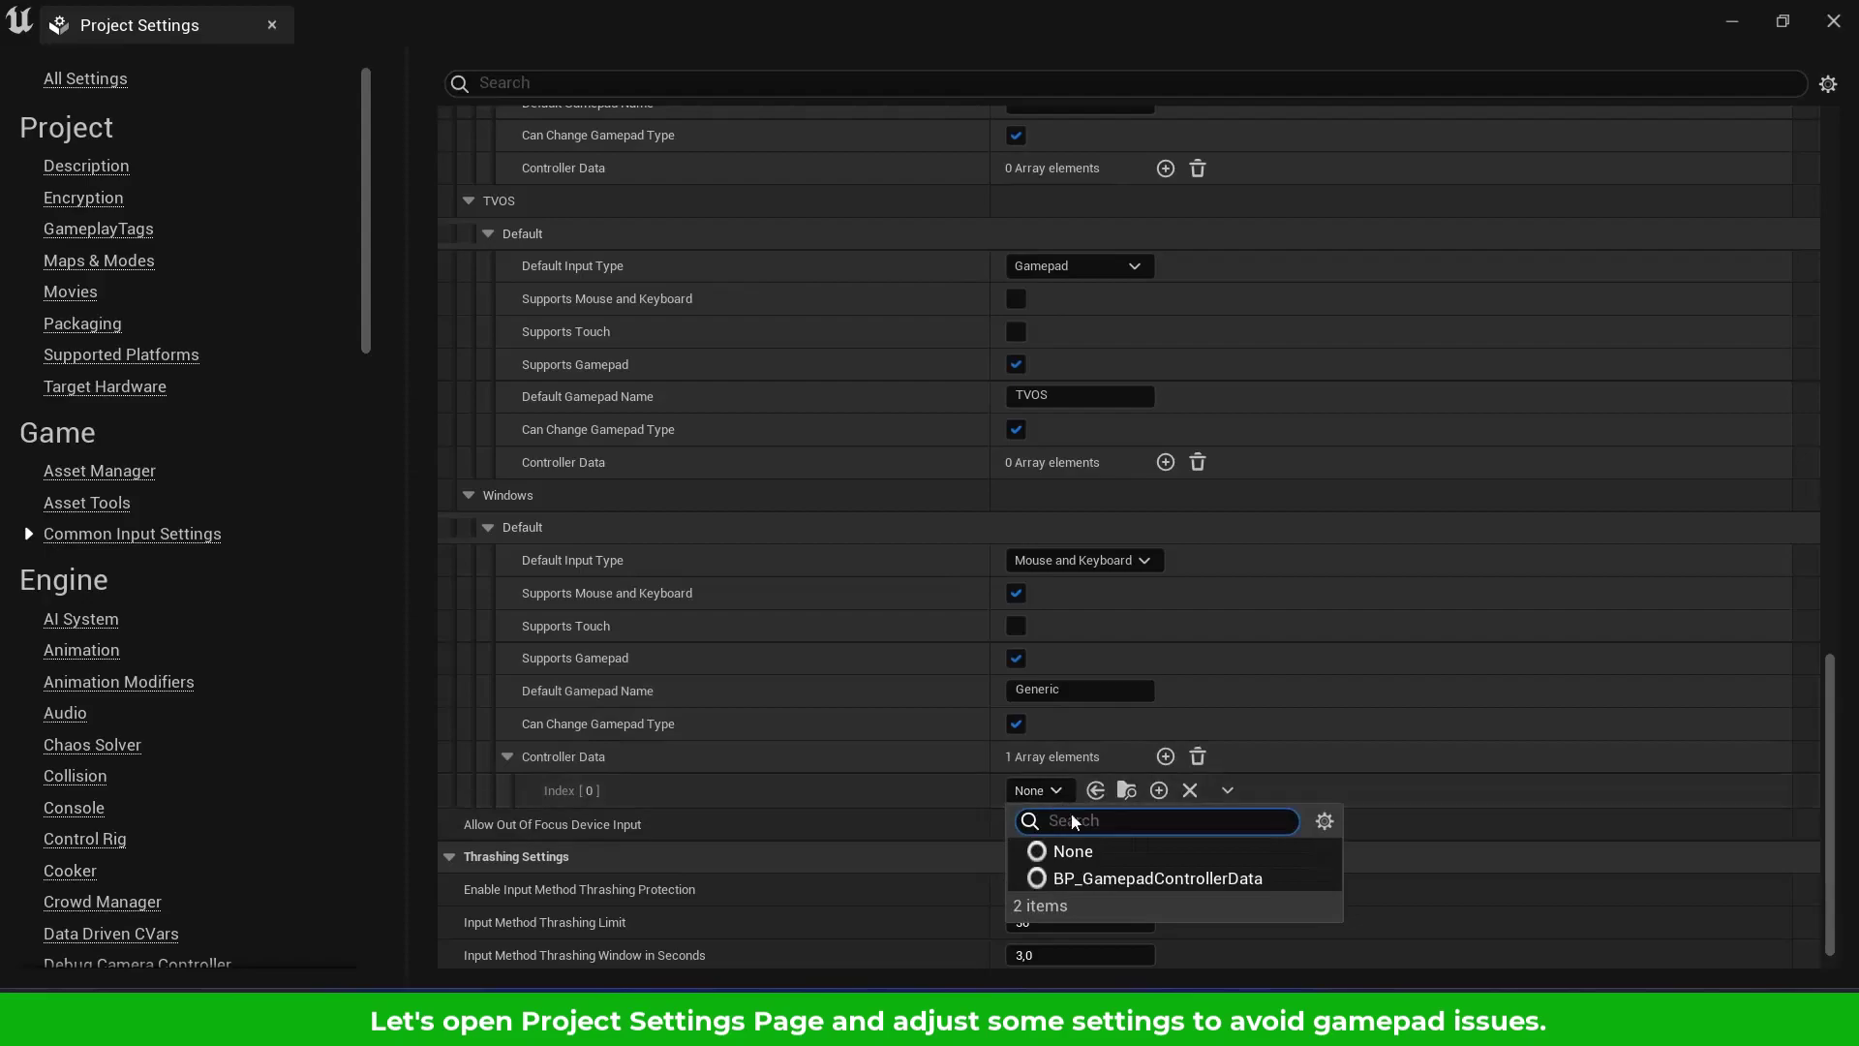
pyautogui.click(1135, 879)
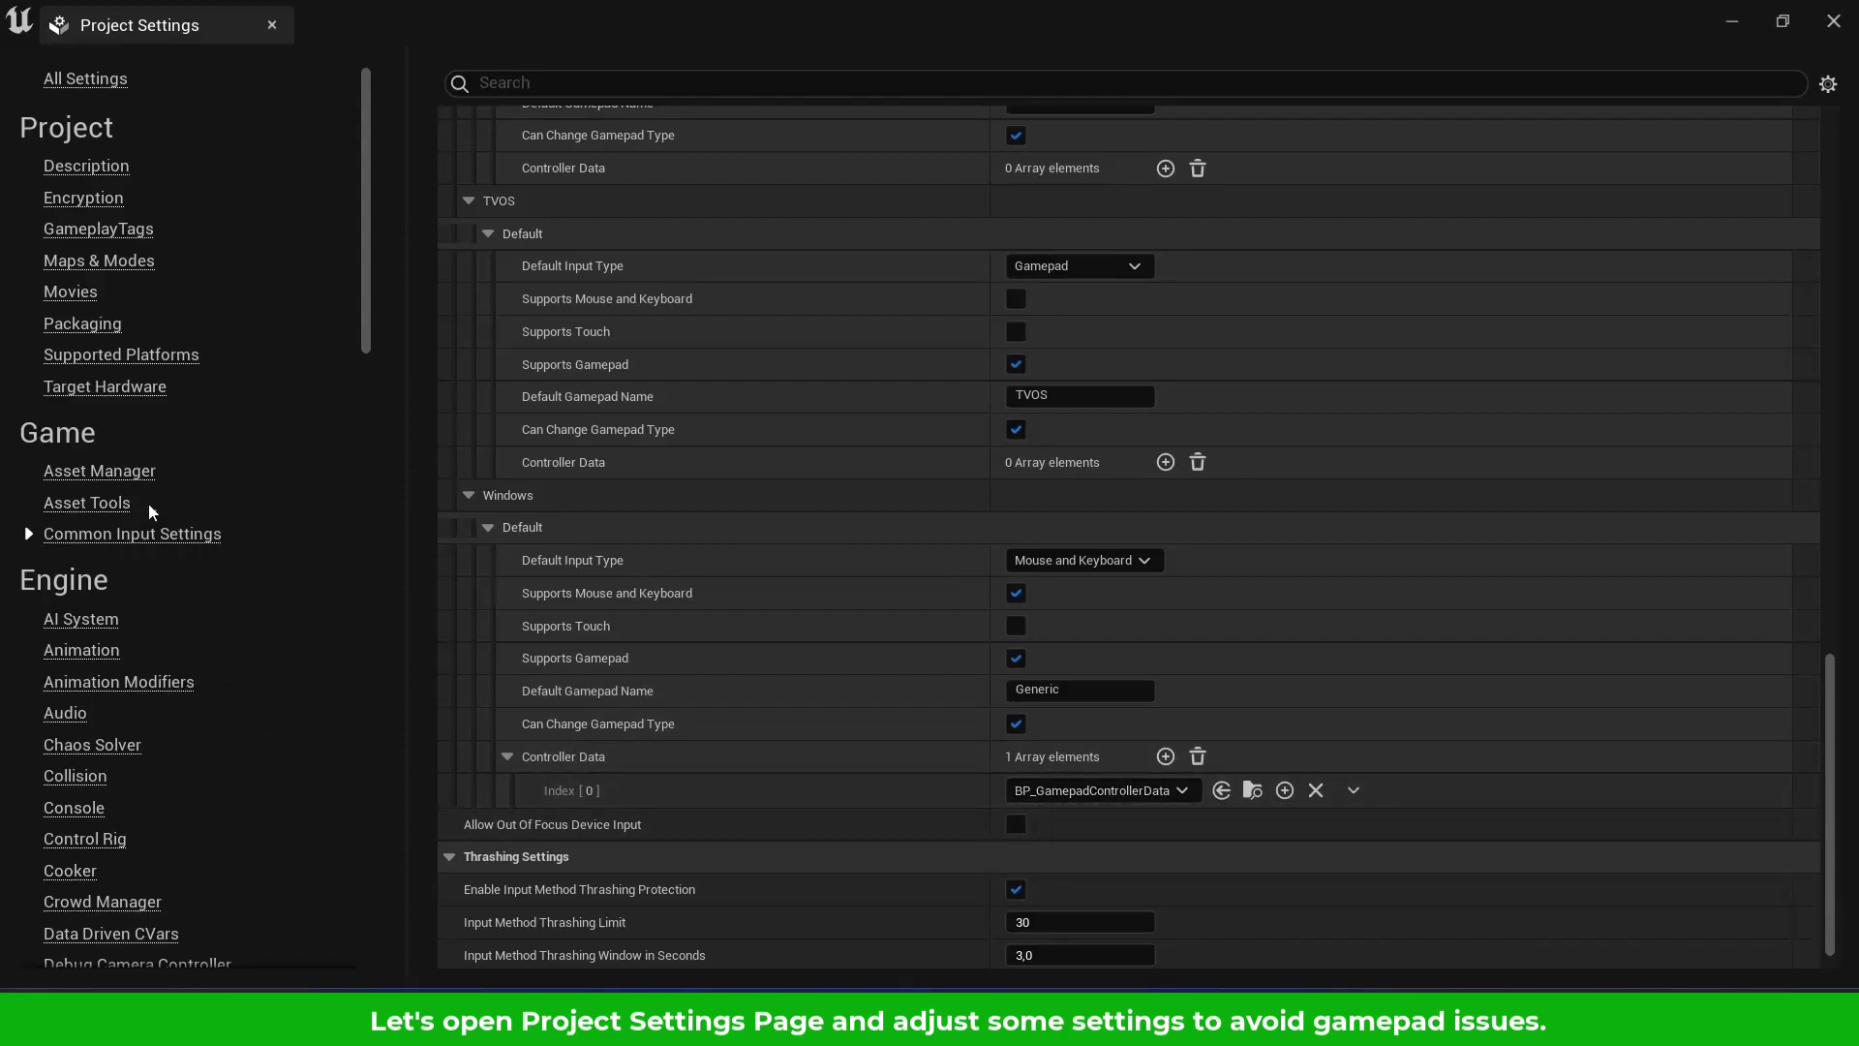
# Set the Game Viewport Client Class in the engine's General Settings to CommonGameViewportClient and restart the editor to apply it
pyautogui.scroll(-4, 268, 458)
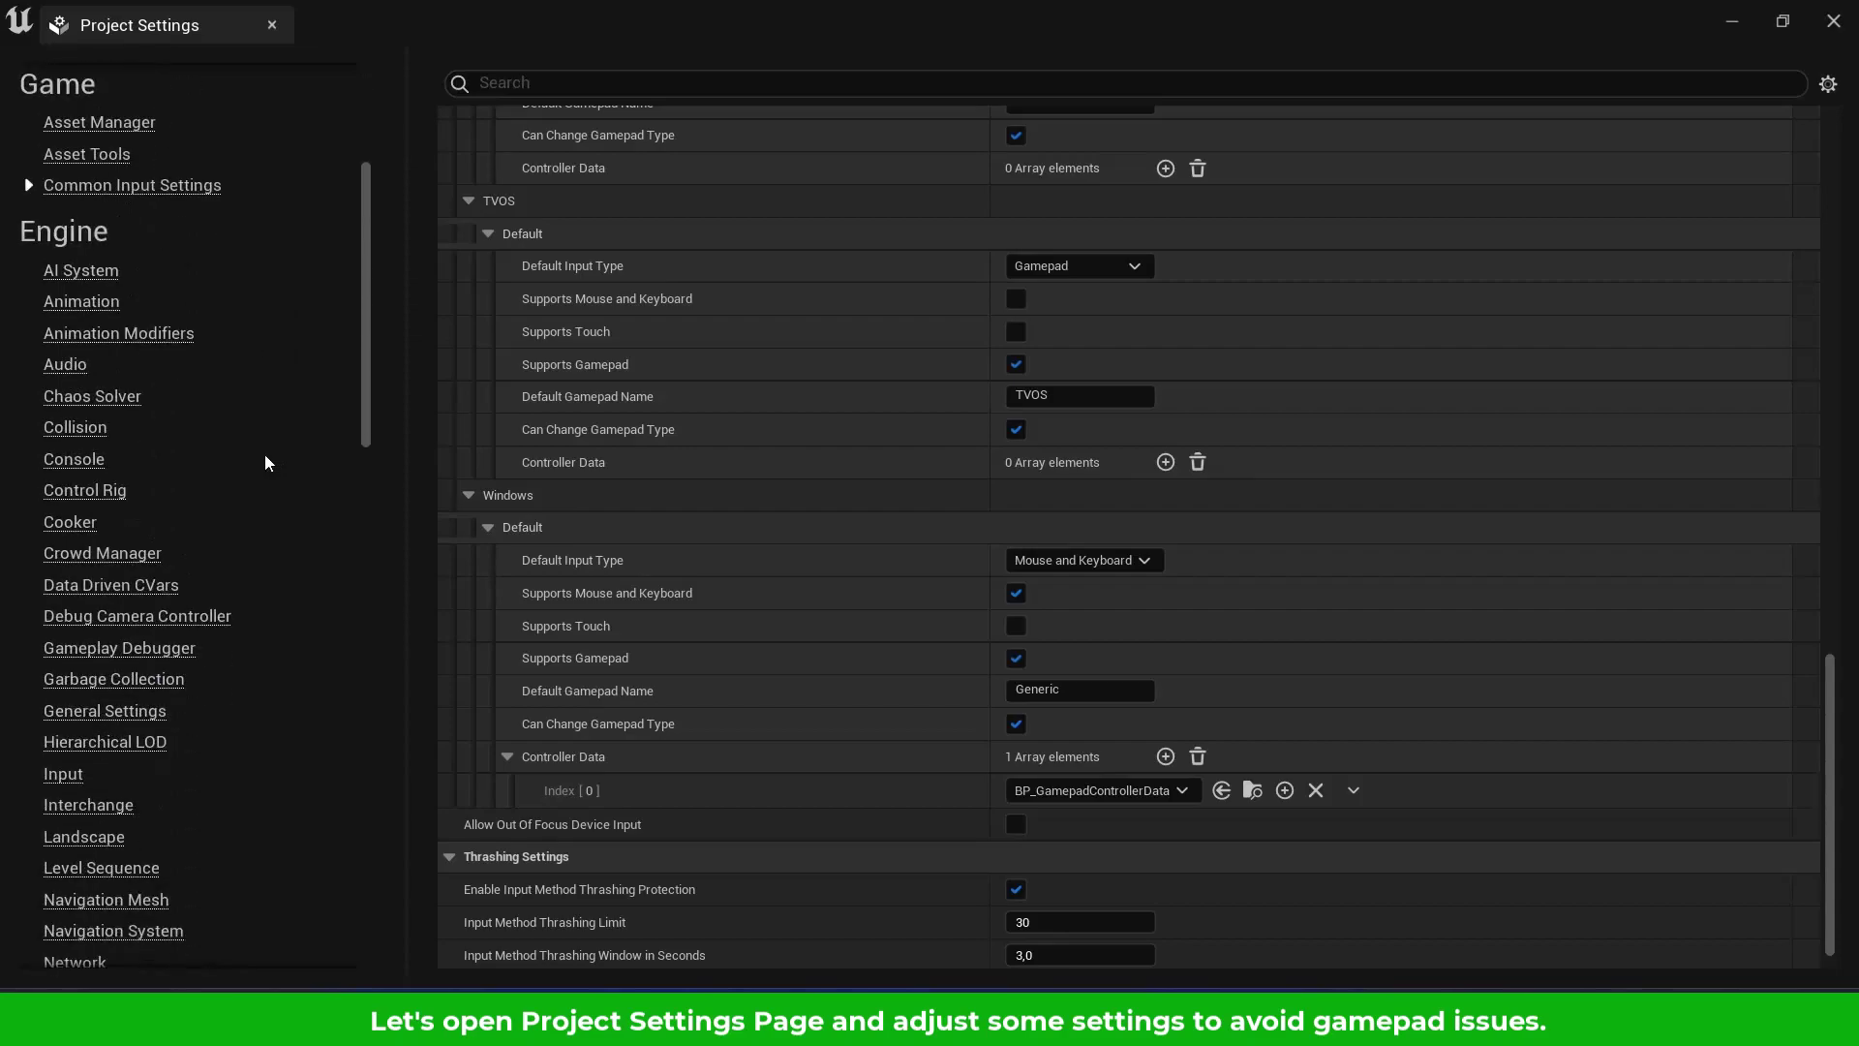
pyautogui.click(91, 722)
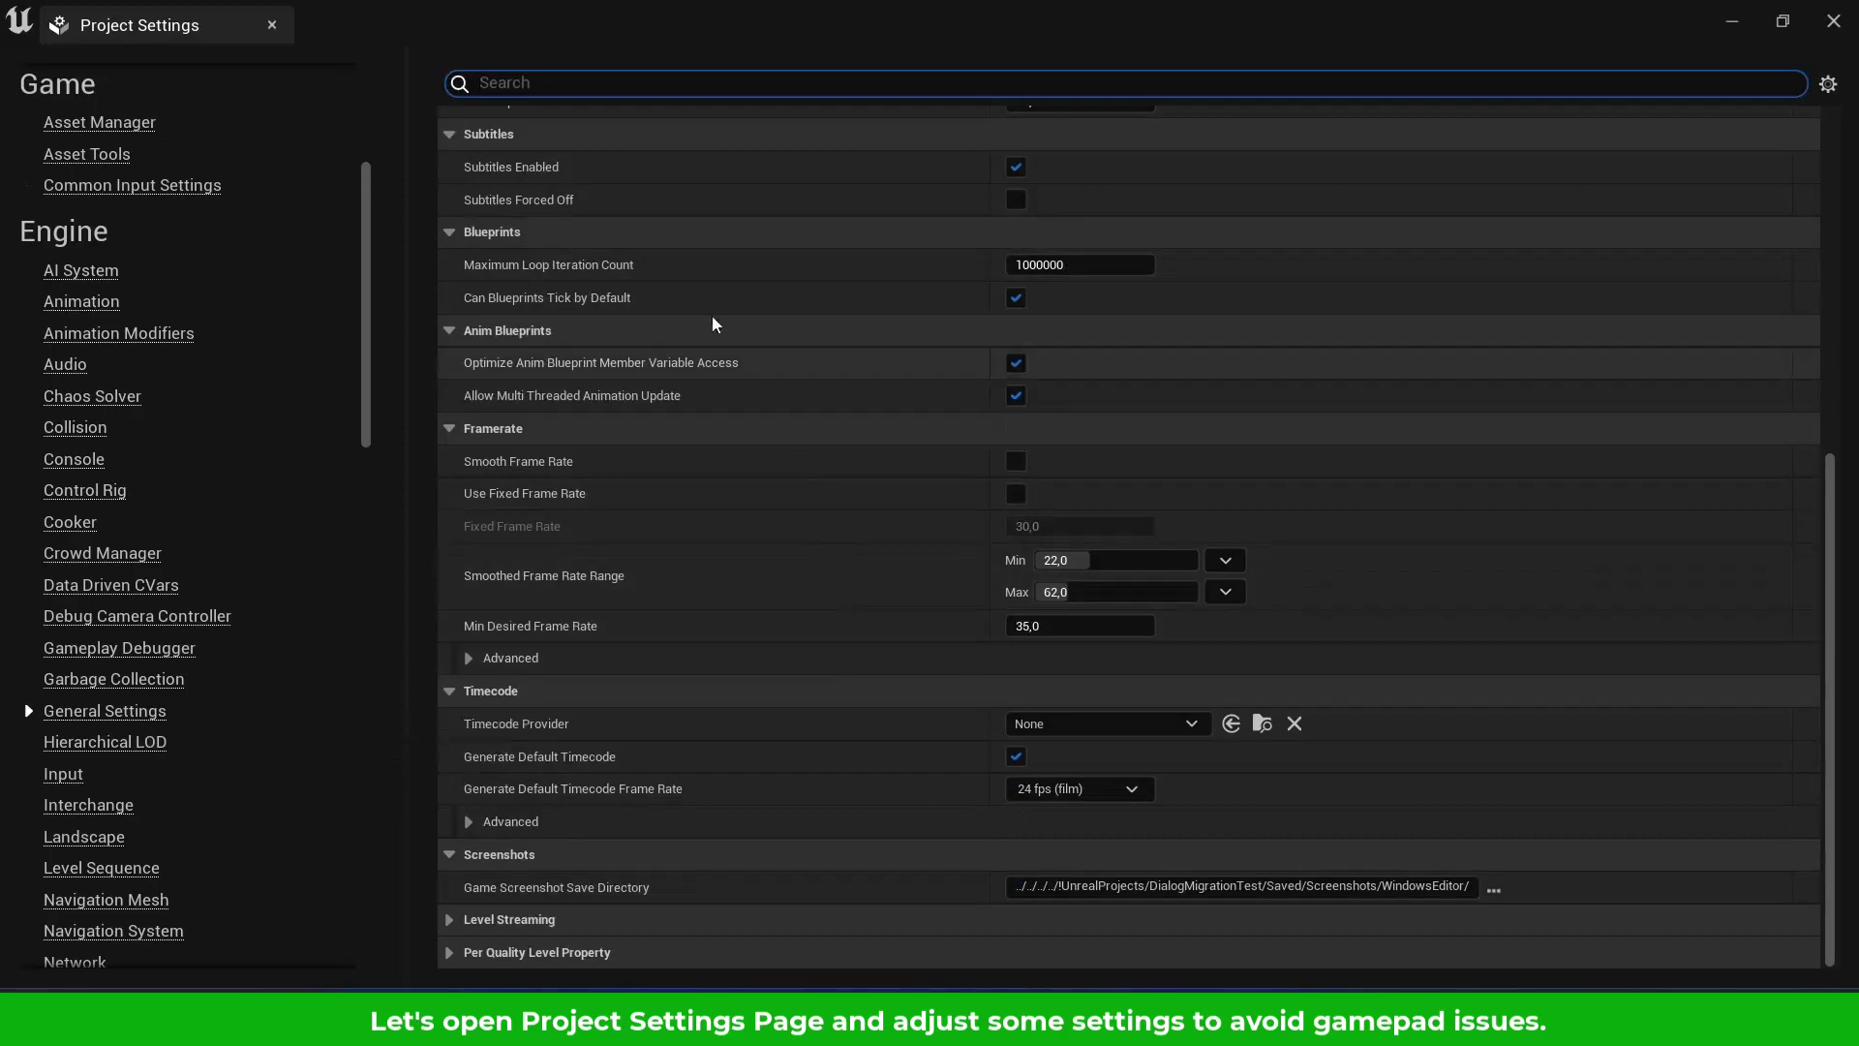
pyautogui.scroll(3, 810, 412)
pyautogui.scroll(6, 800, 409)
pyautogui.scroll(5, 834, 468)
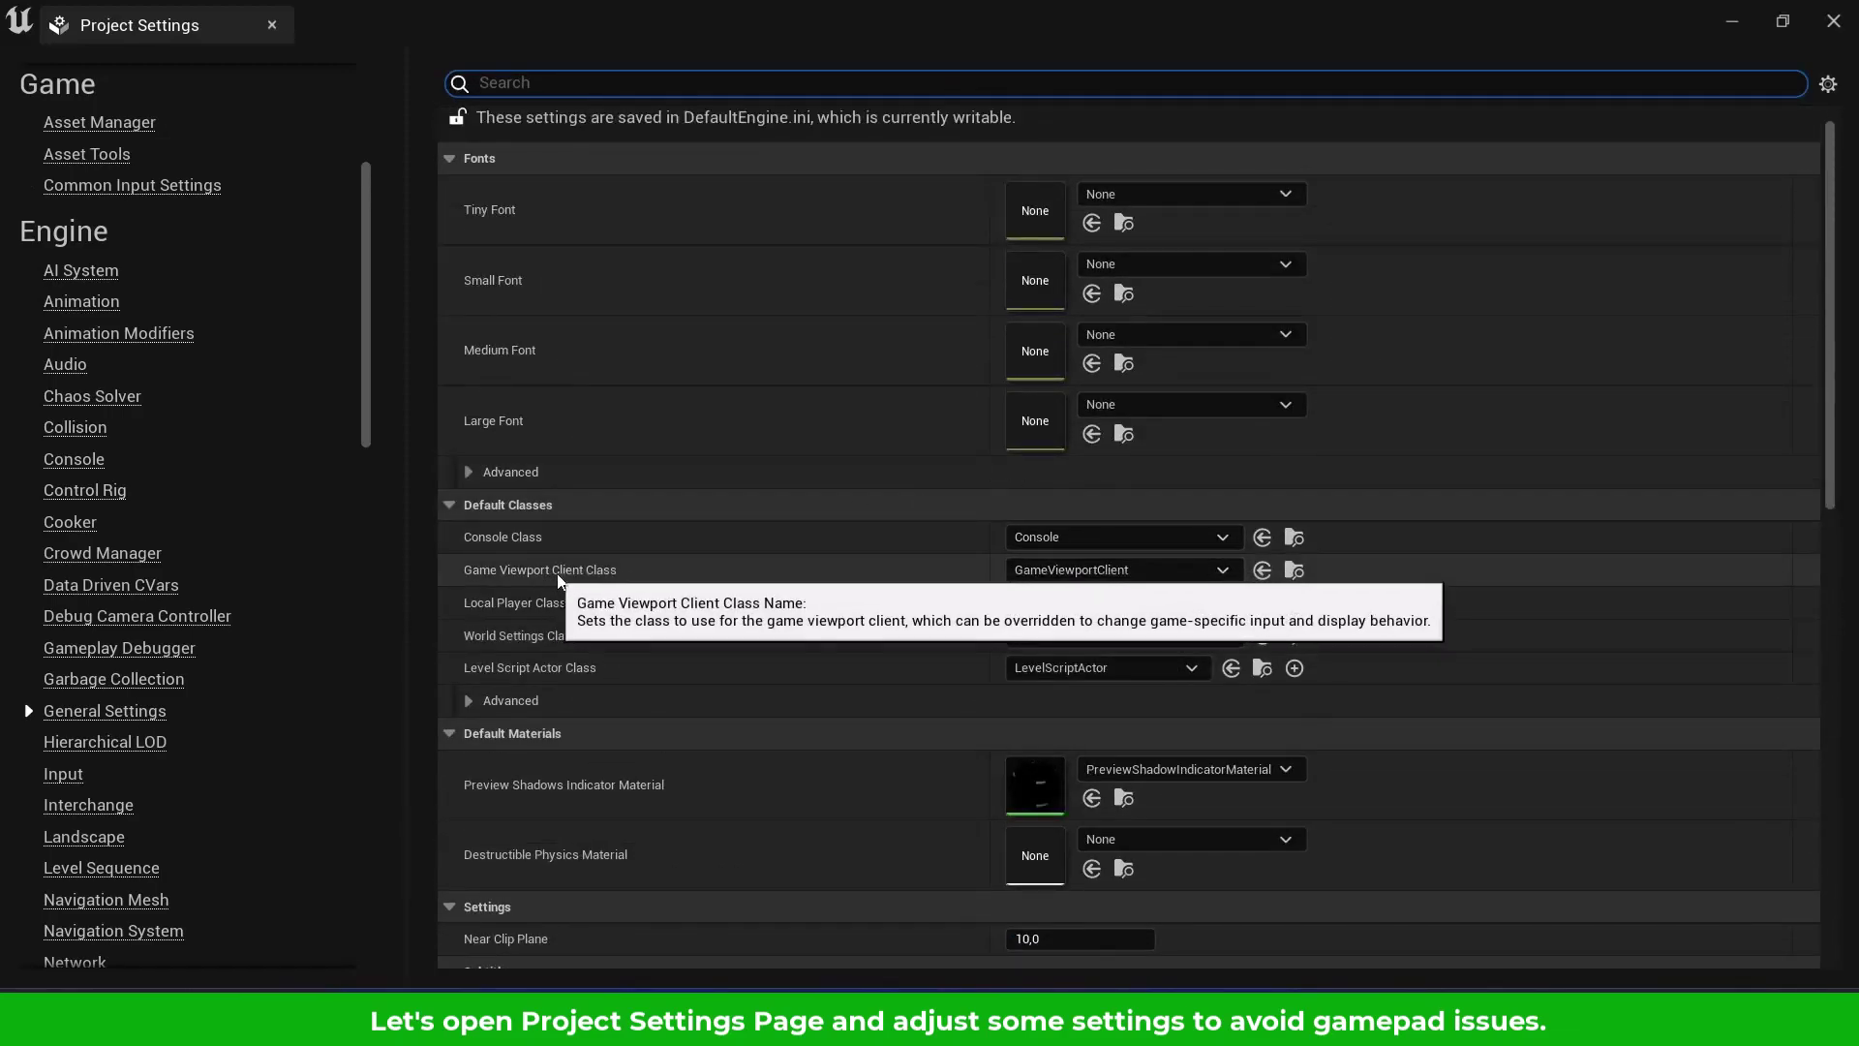
pyautogui.click(1089, 575)
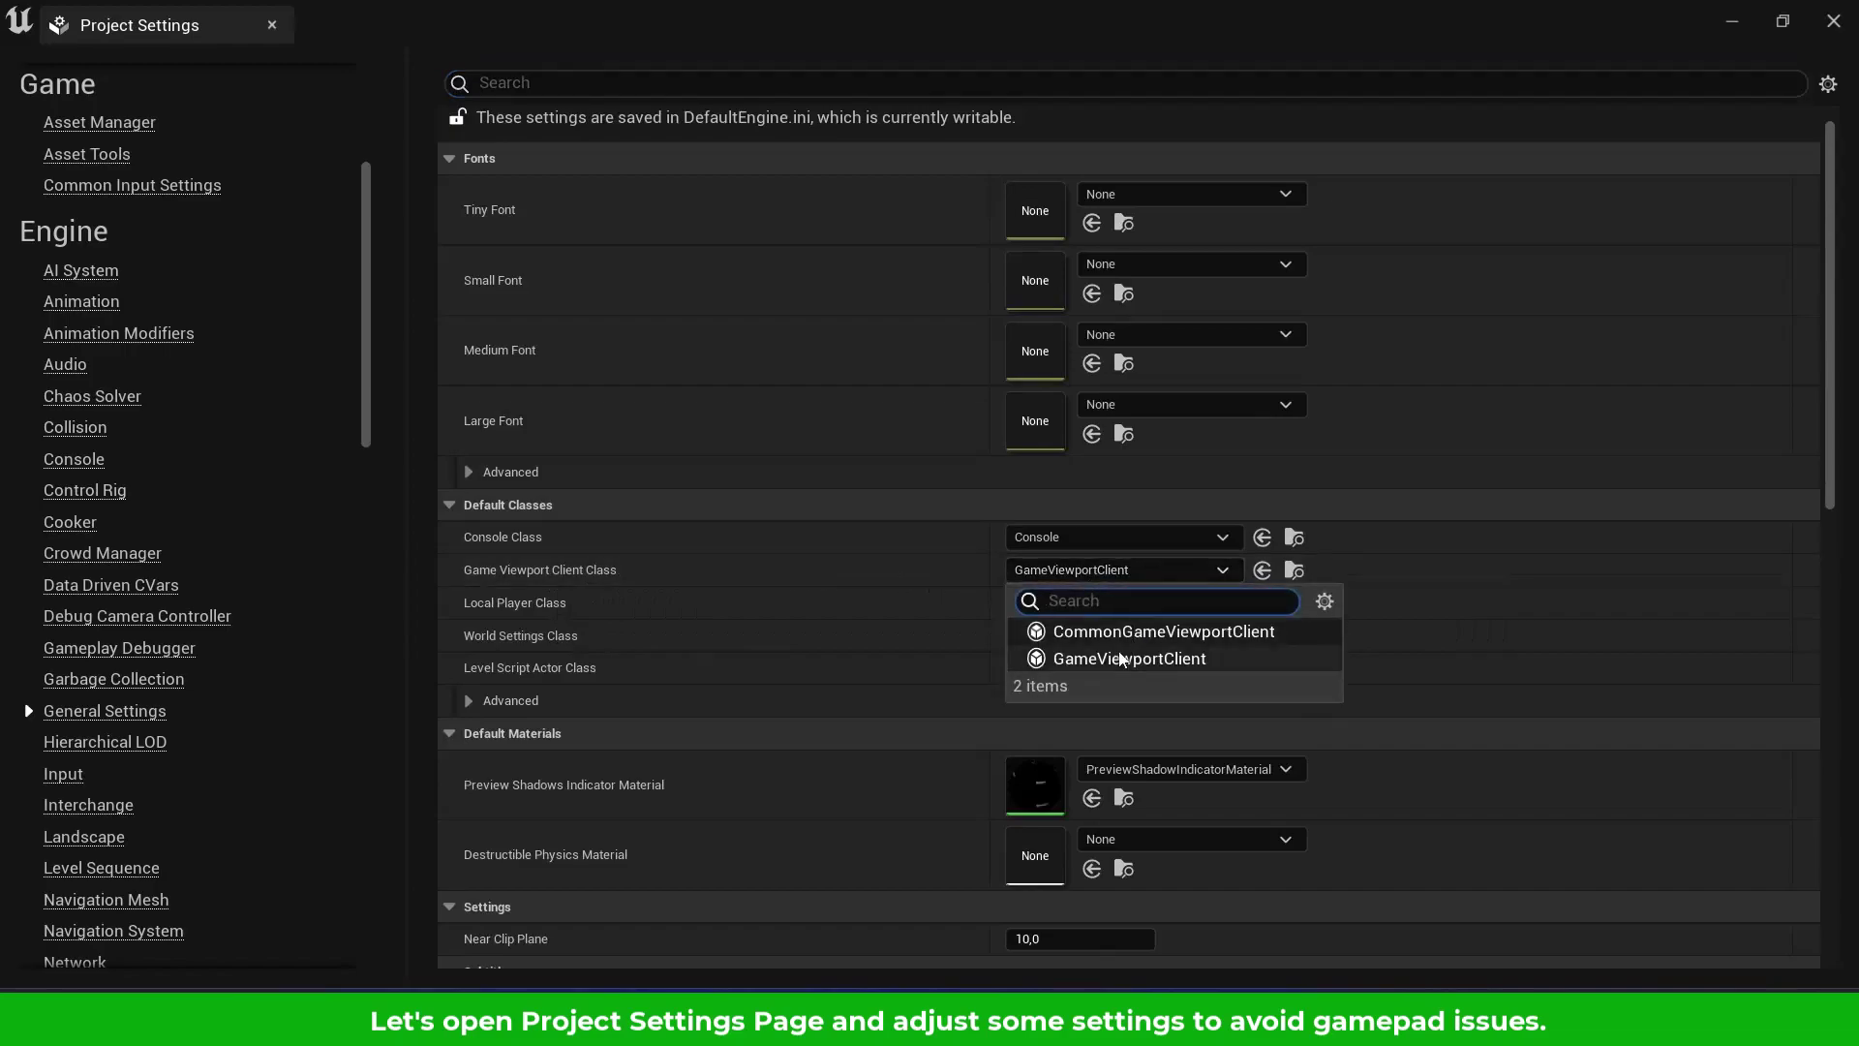
pyautogui.click(1155, 631)
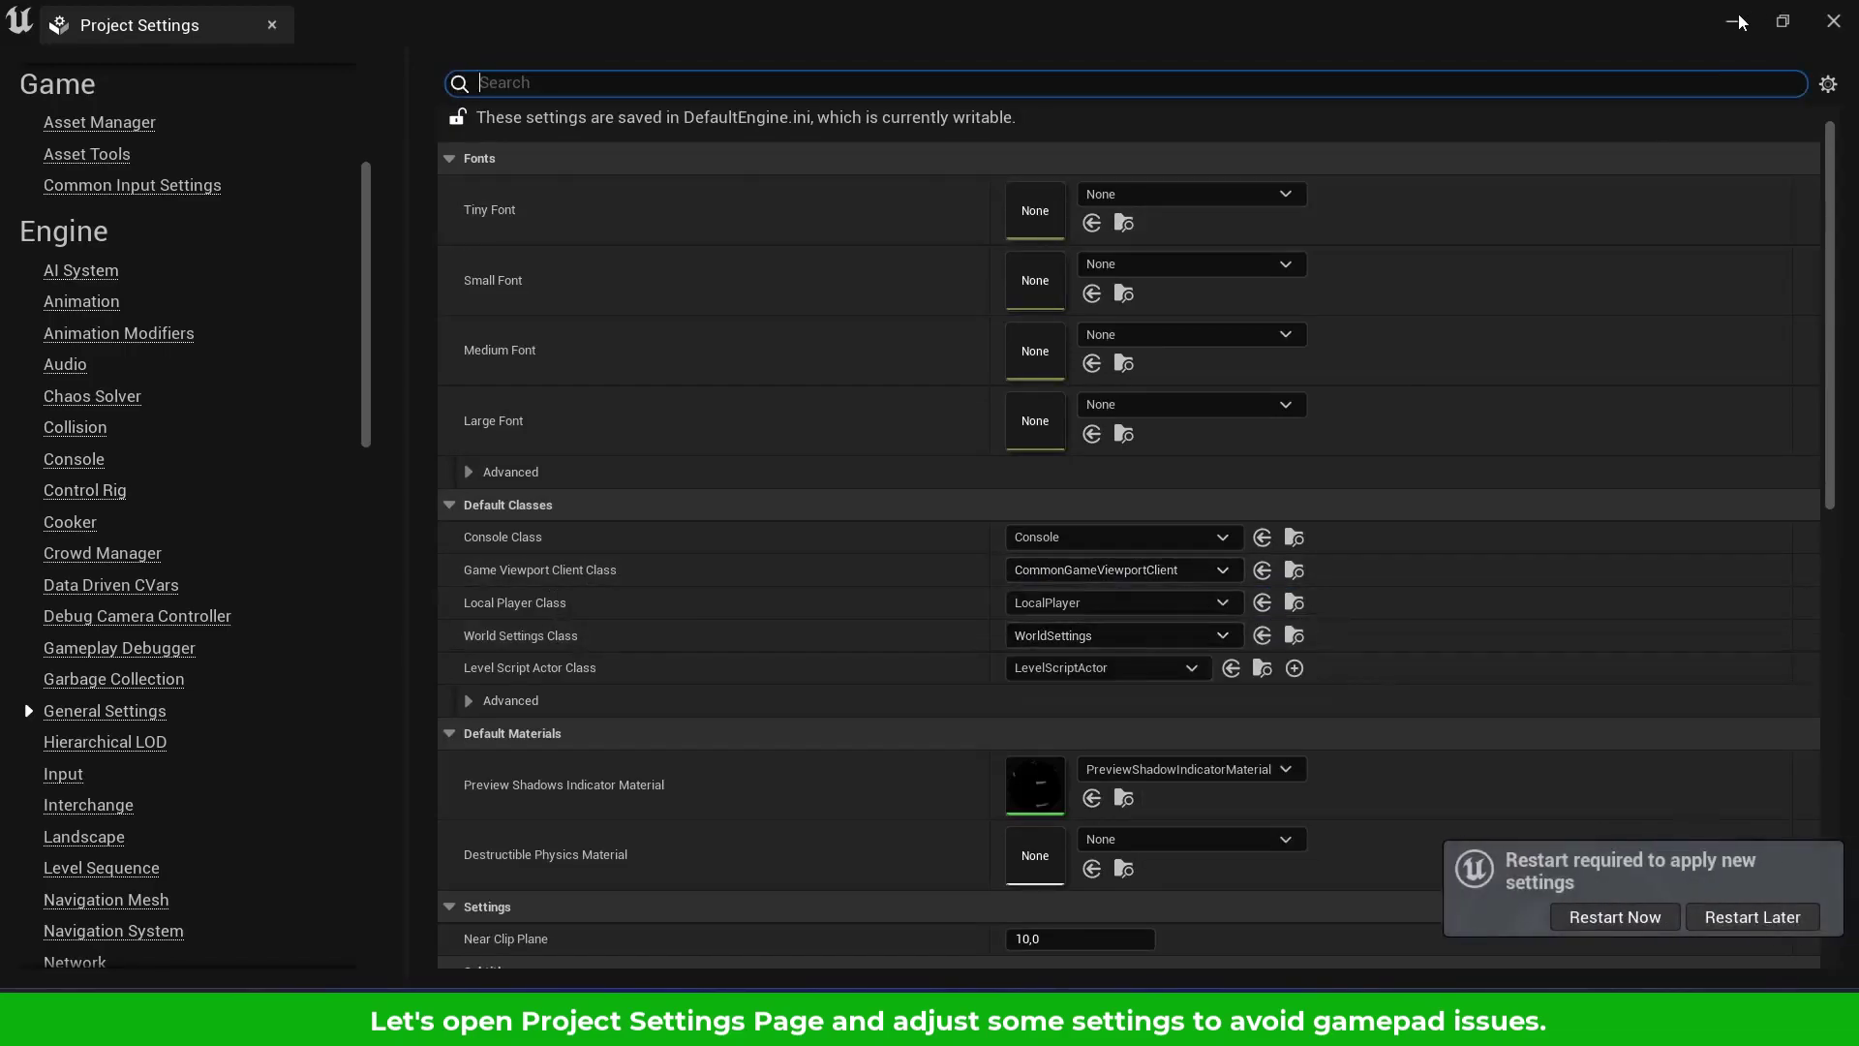
pyautogui.click(1616, 917)
pyautogui.click(985, 778)
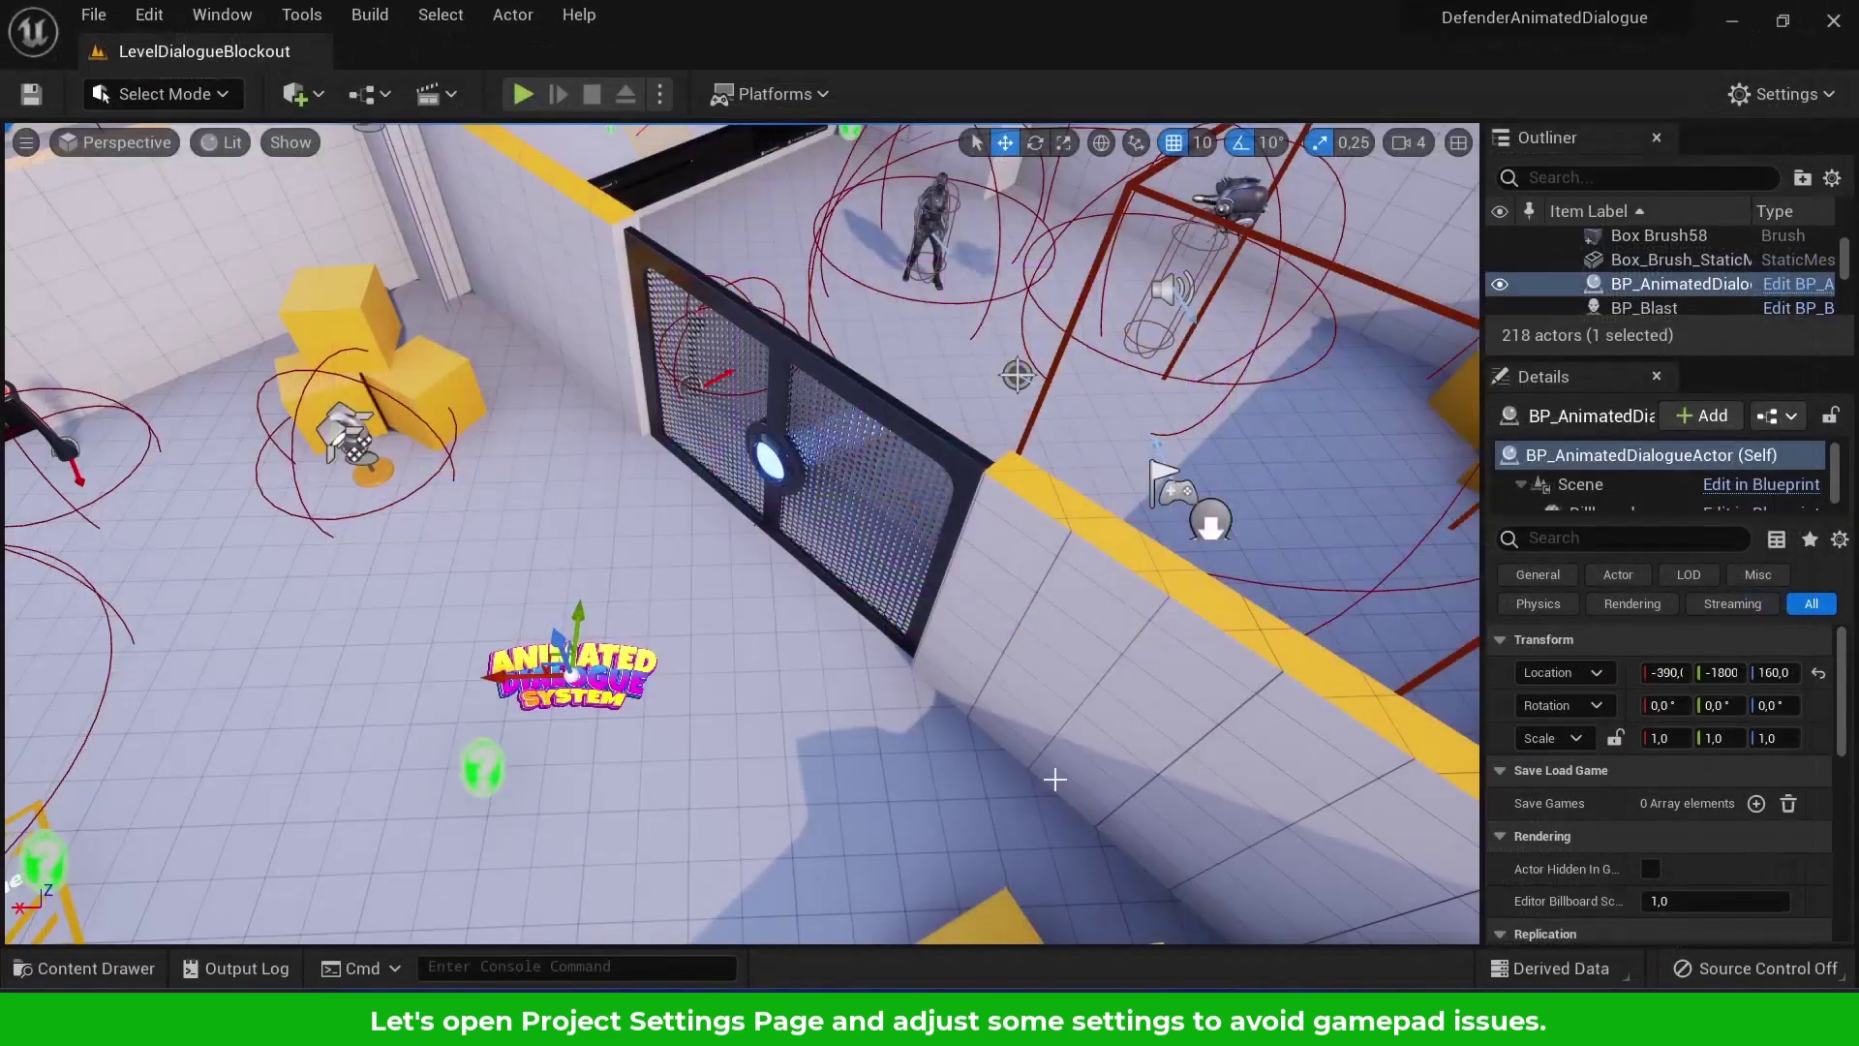